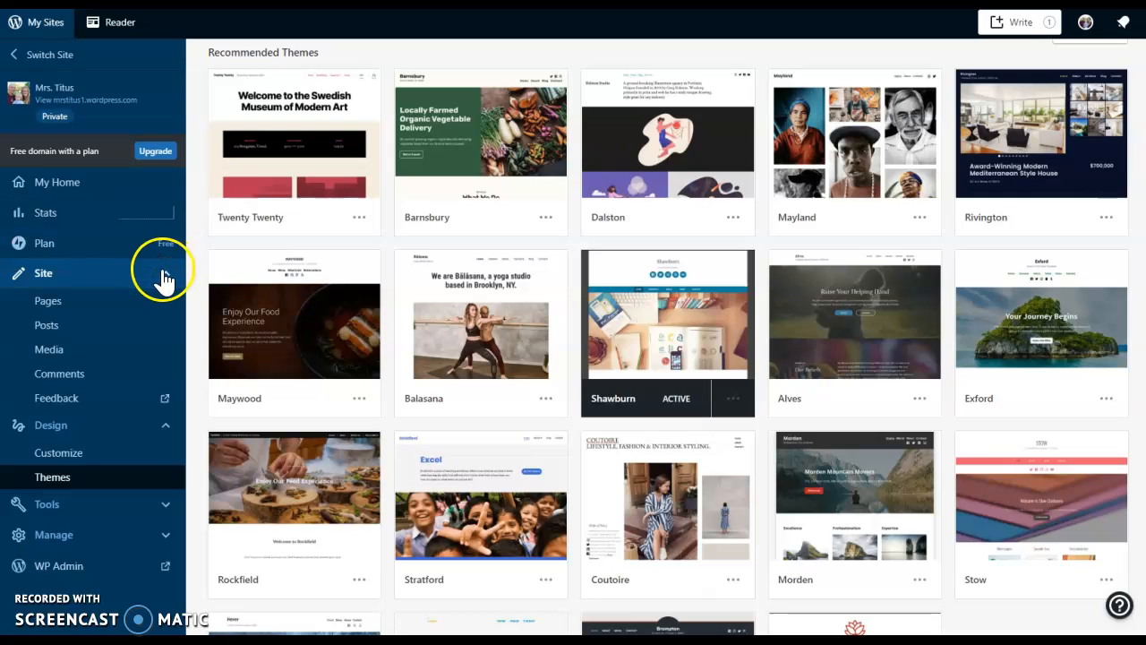
Go to Site > Pages and open the Home page in the block editor.
left_click(165, 306)
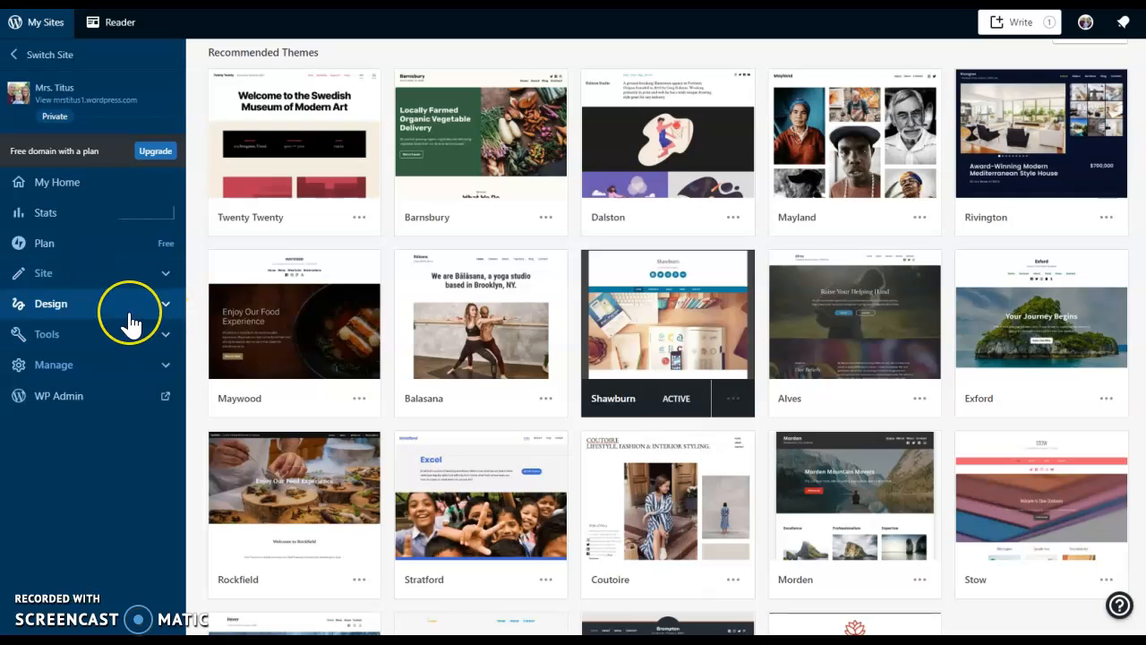
left_click(122, 309)
left_click(67, 278)
left_click(50, 305)
left_click(609, 221)
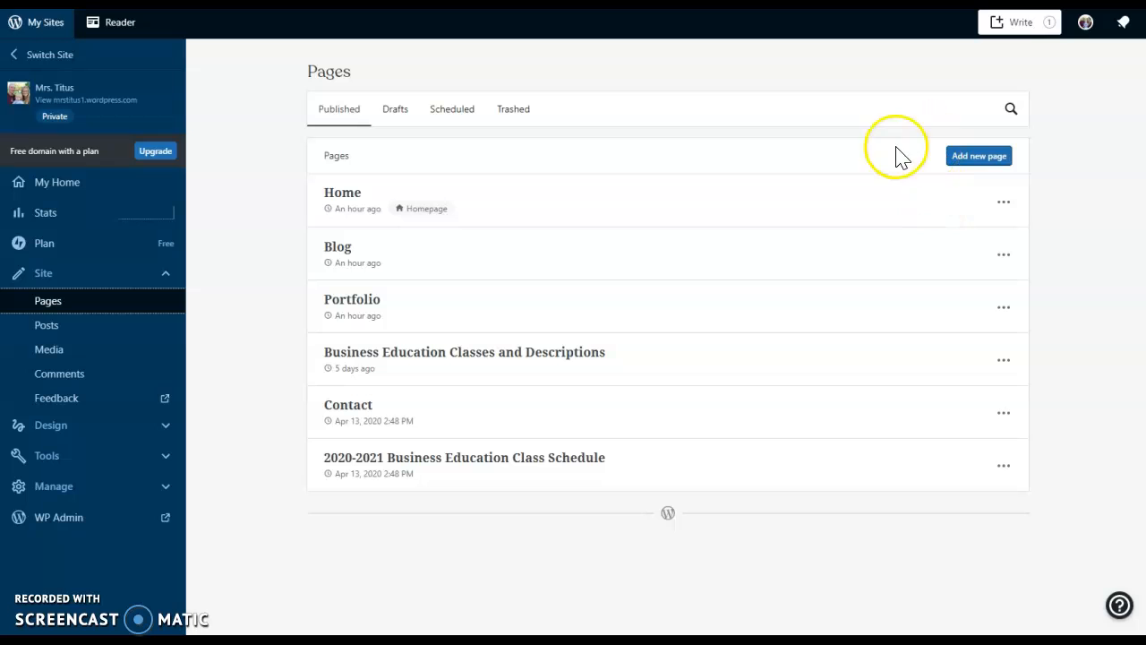
left_click(1004, 203)
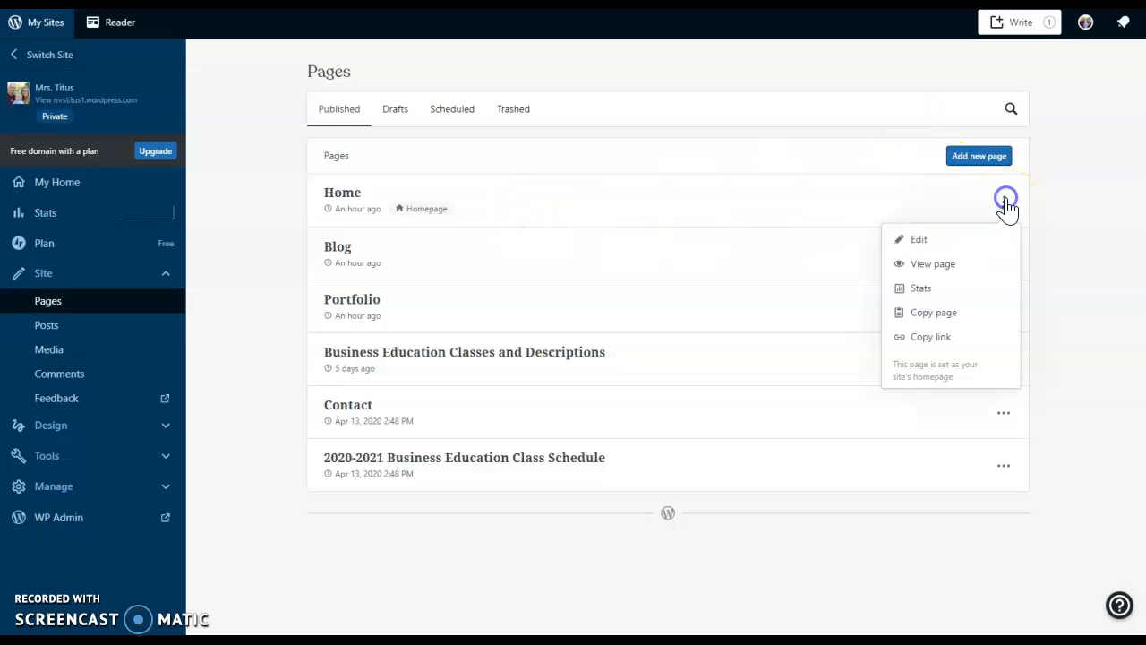
left_click(974, 242)
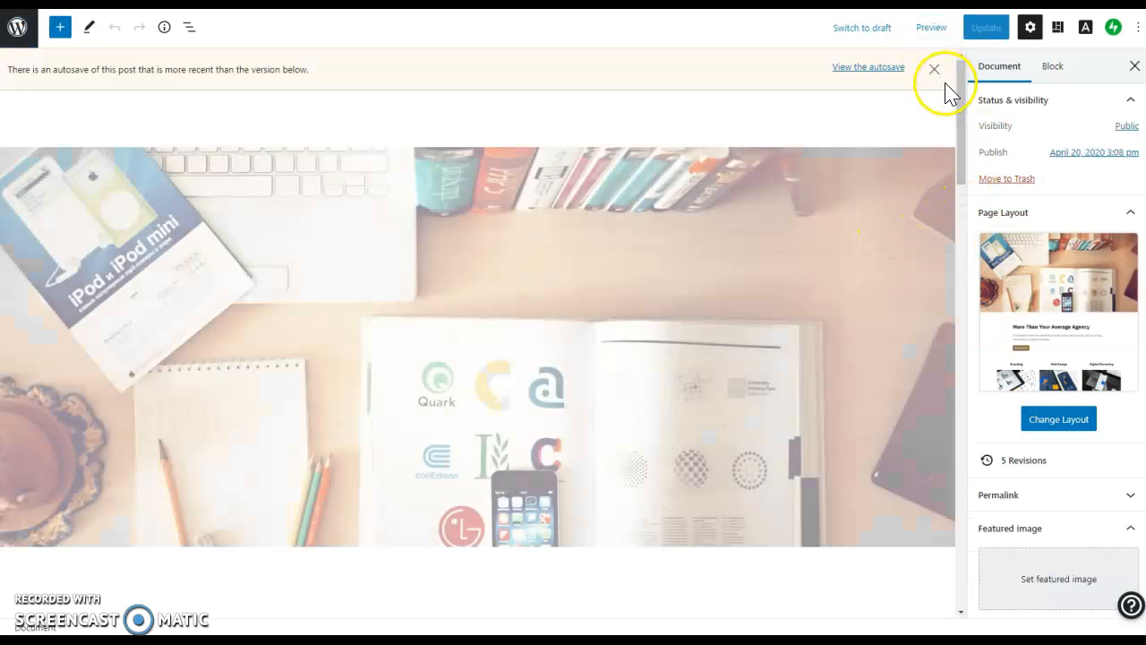
left_click(934, 69)
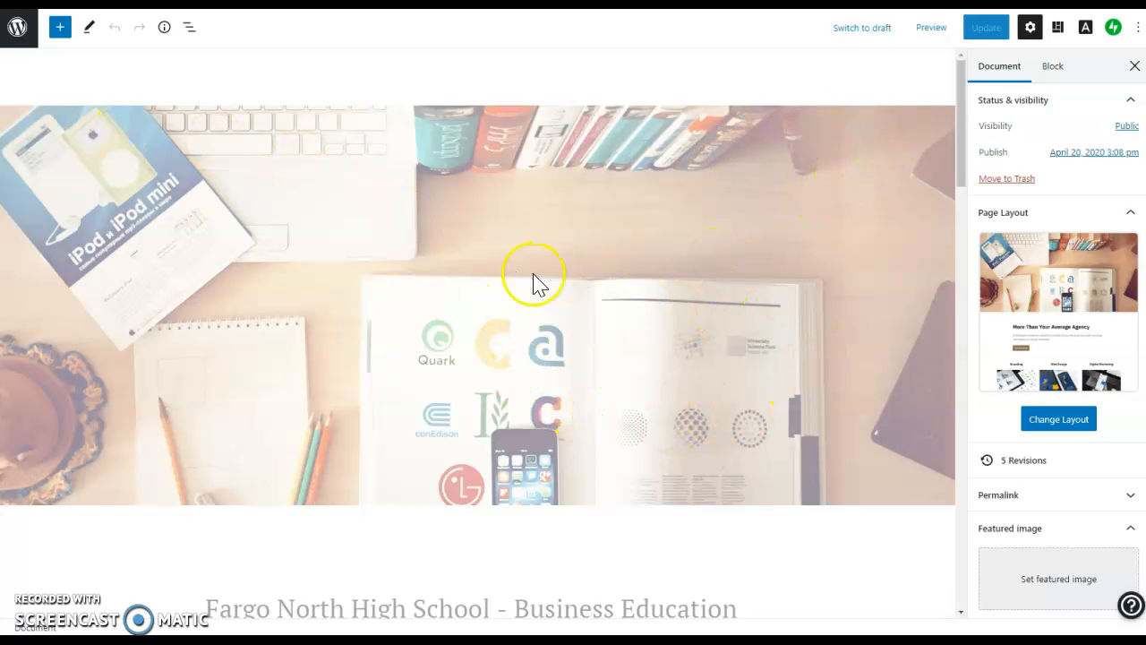
scroll(883, 340, "down", 1)
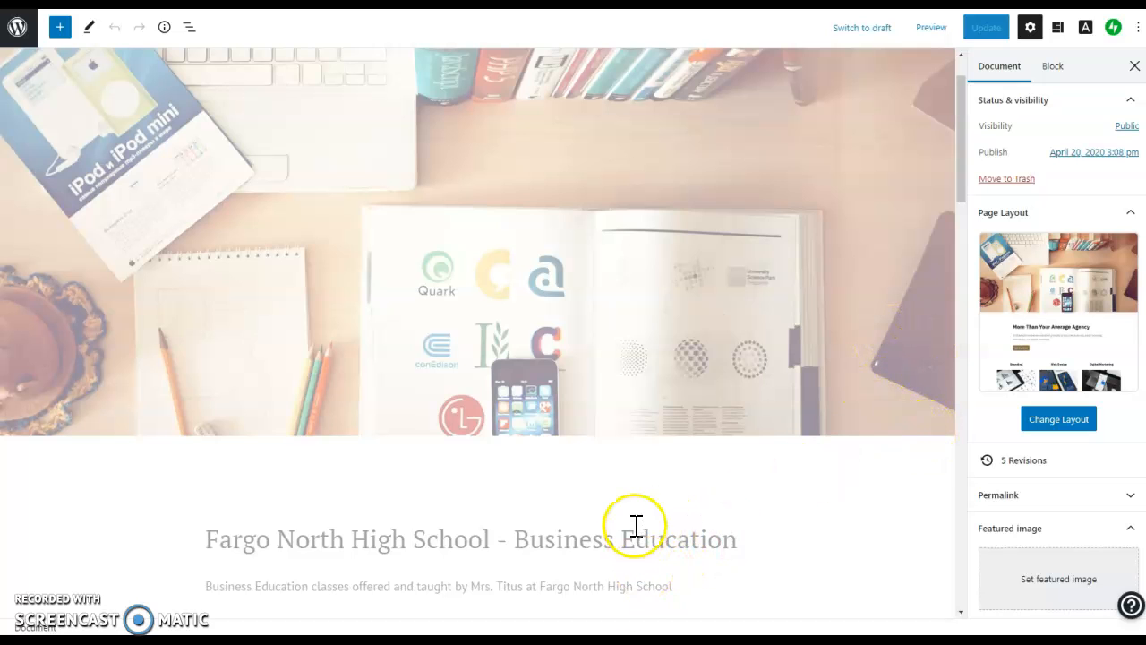
scroll(635, 524, "down", 1)
scroll(645, 544, "up", 2)
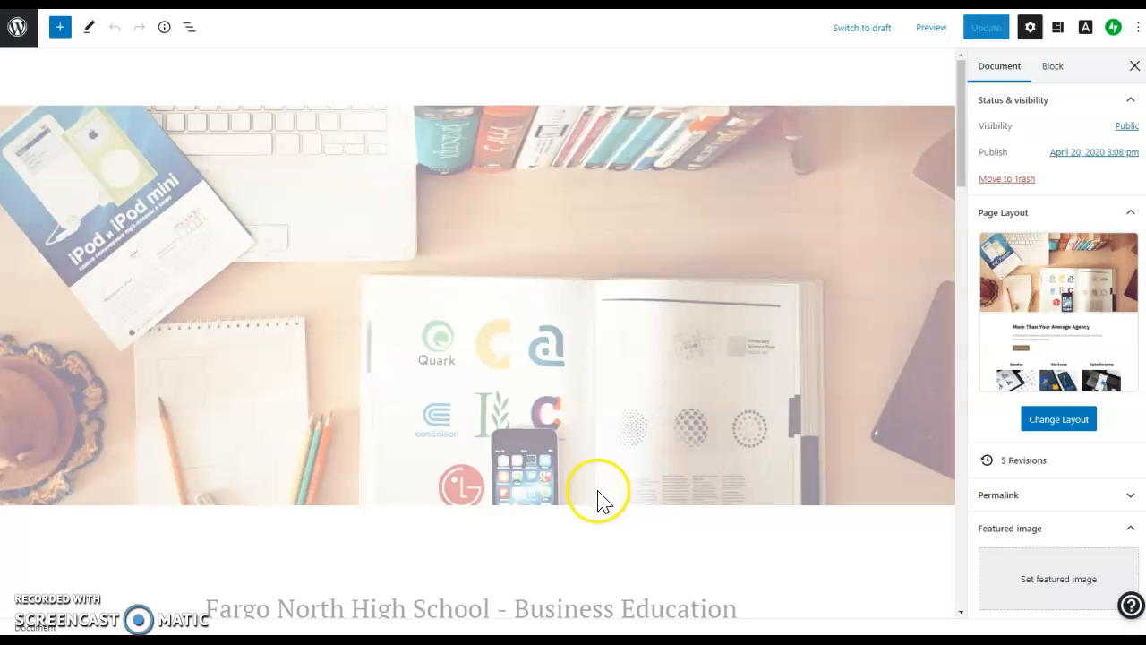
scroll(555, 419, "down", 2)
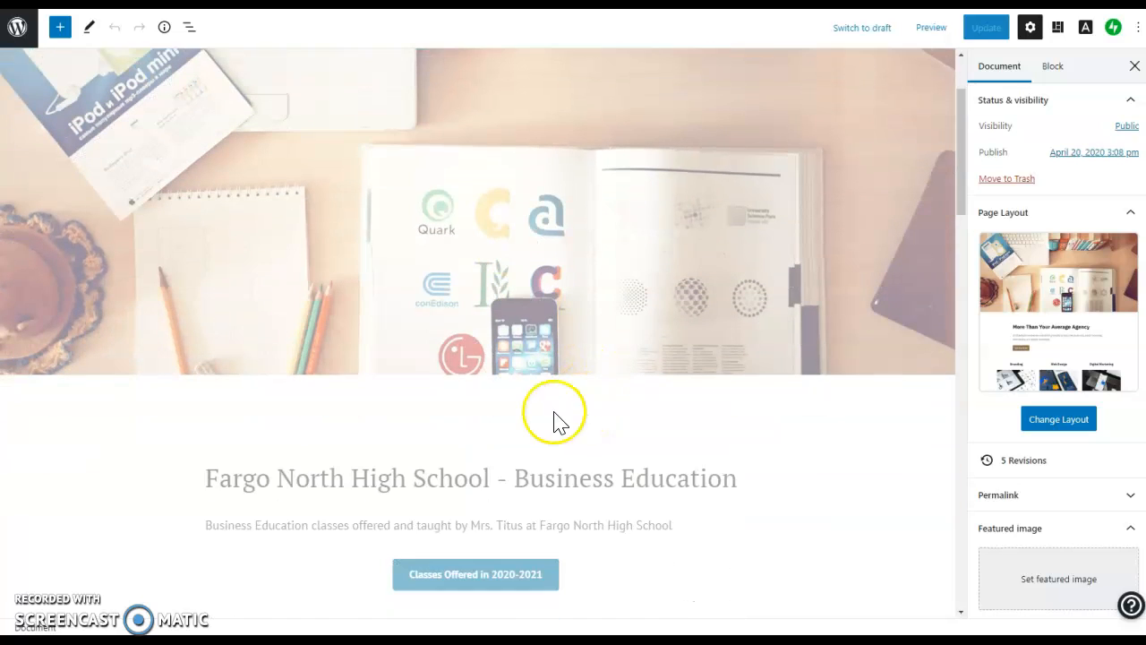
left_click(411, 468)
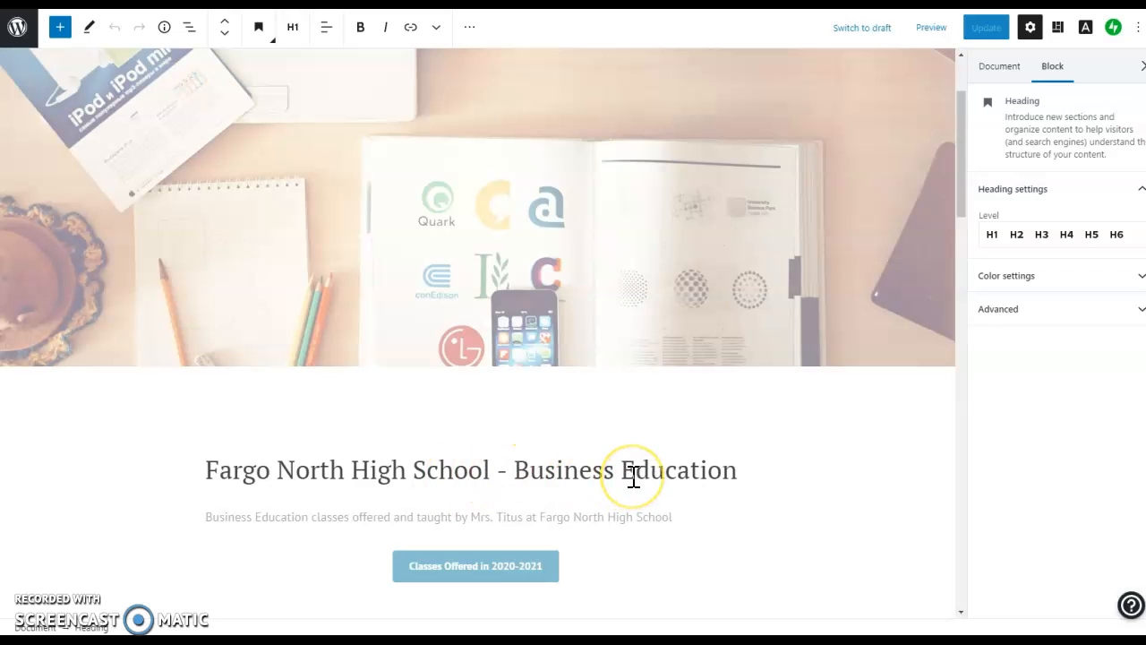
left_click(477, 515)
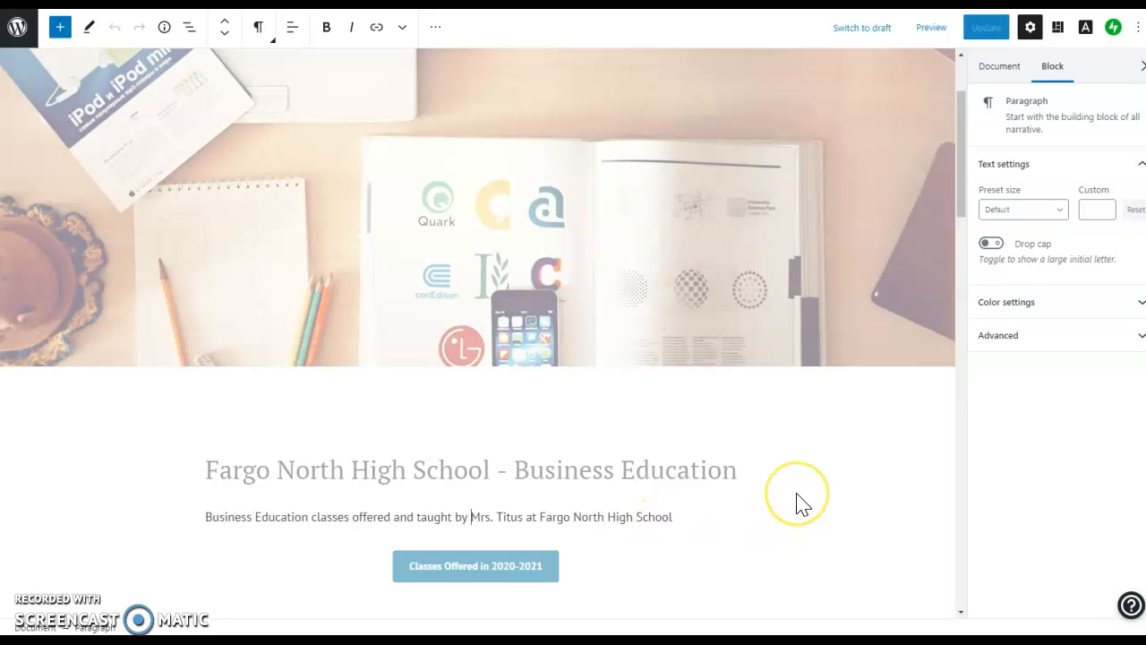
scroll(801, 503, "down", 1)
left_click(749, 459)
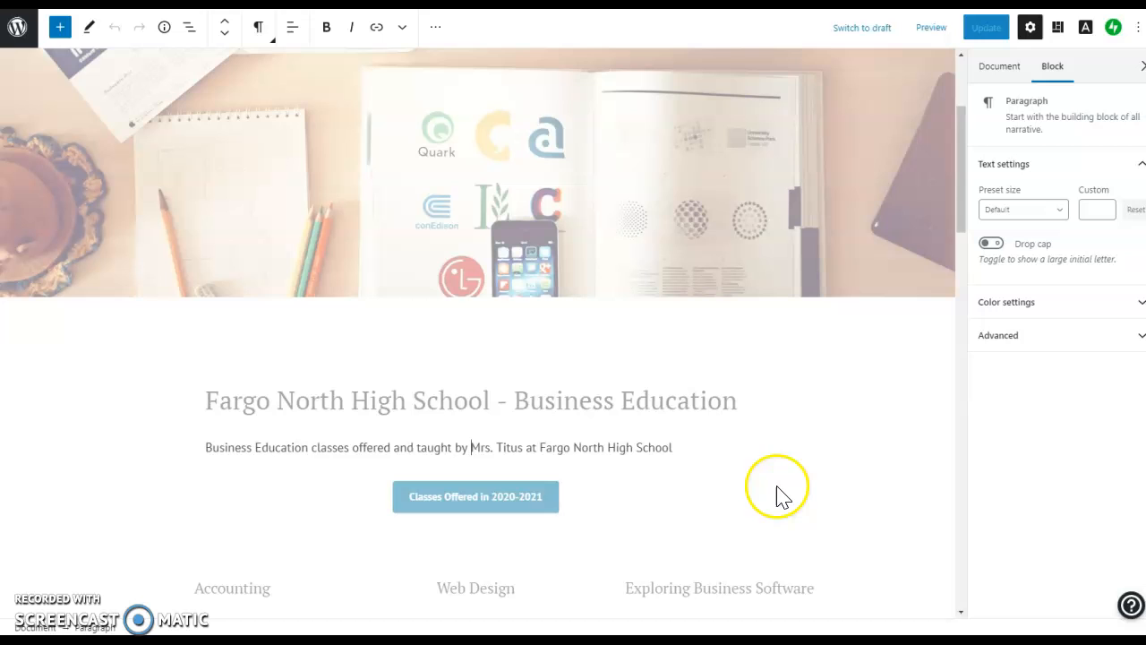
scroll(694, 545, "down", 2)
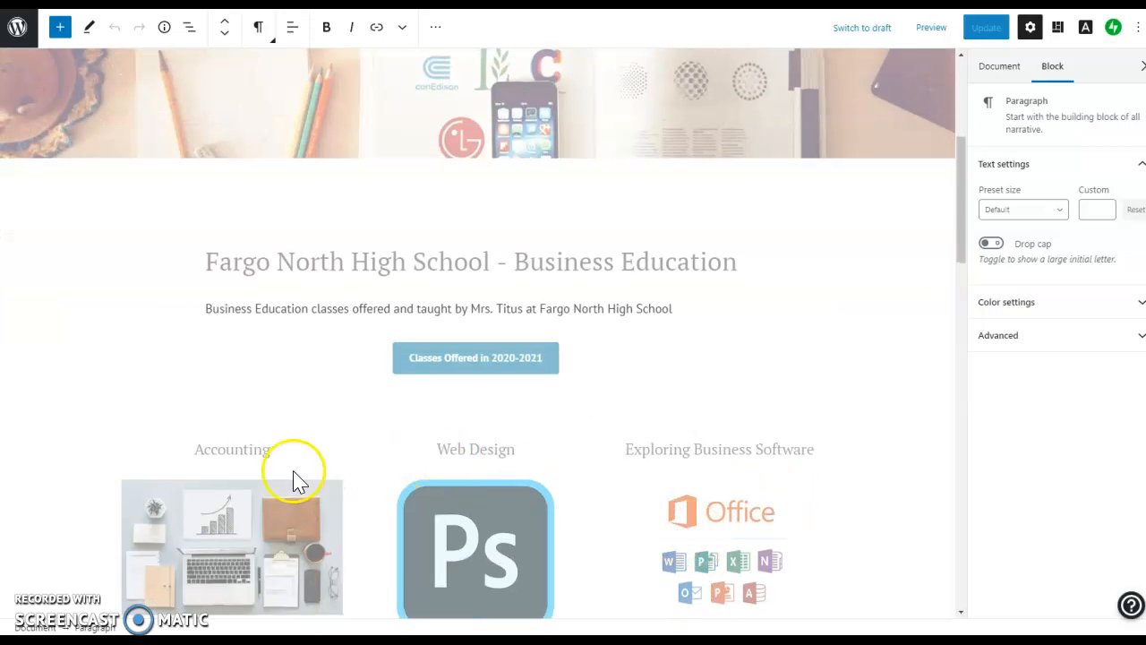
Select the Accounting course image, check its Styles/Transform choices, then bring up its Replace options.
left_click(240, 539)
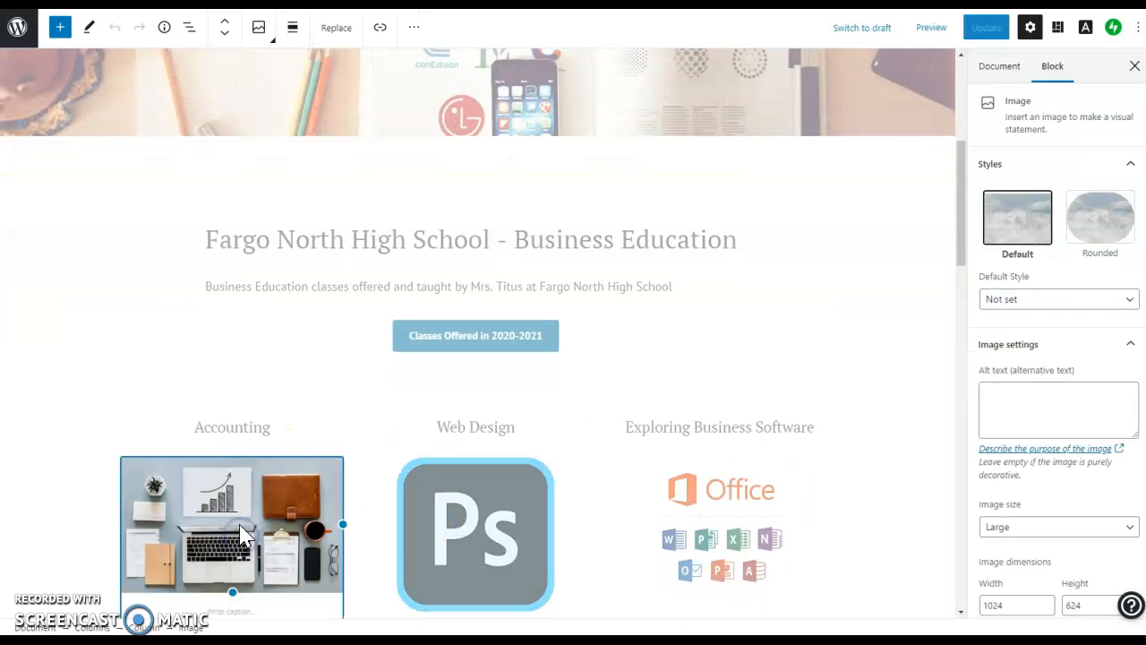
scroll(287, 414, "down", 2)
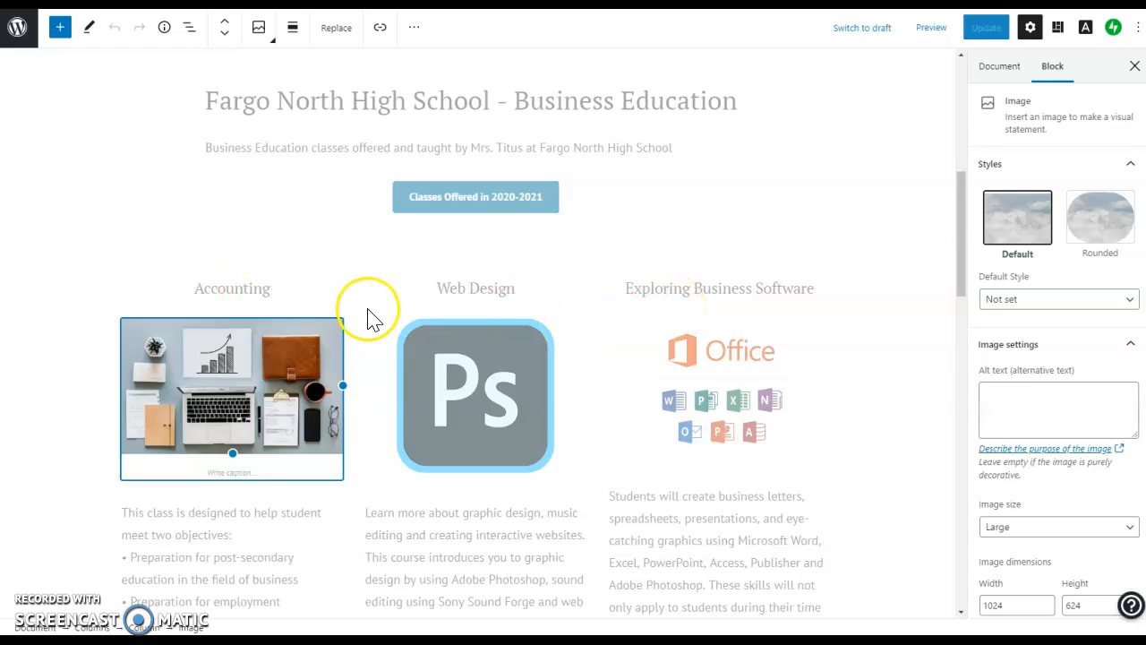
scroll(1034, 452, "down", 1)
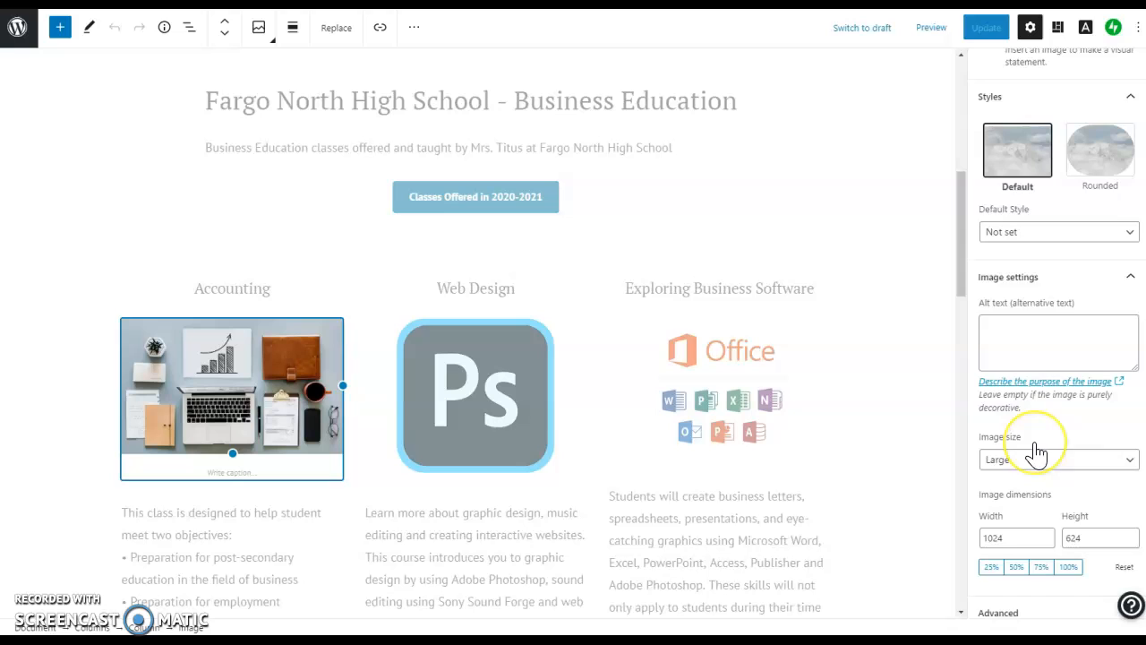
scroll(1066, 421, "up", 1)
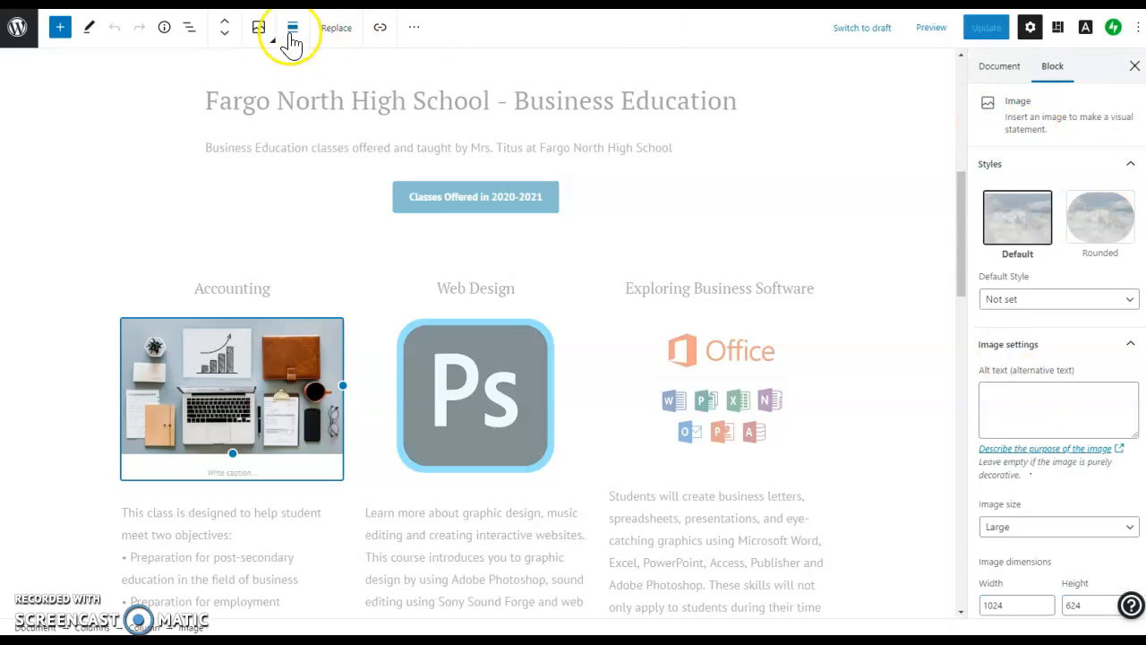
left_click(256, 28)
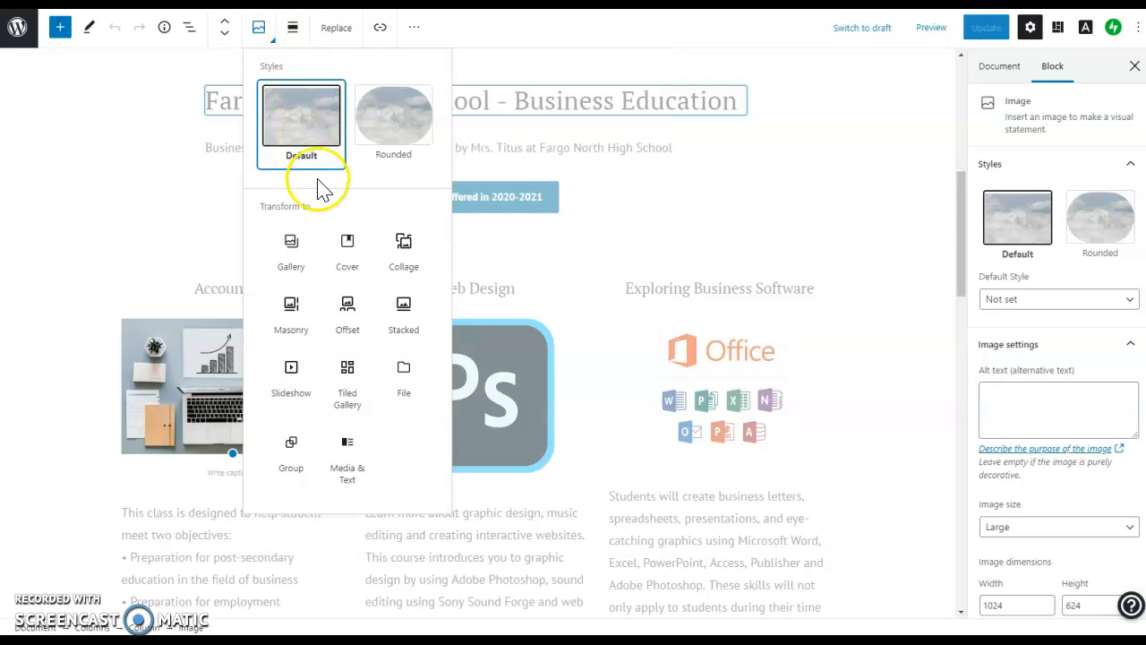
left_click(175, 367)
right_click(175, 368)
left_click(139, 383)
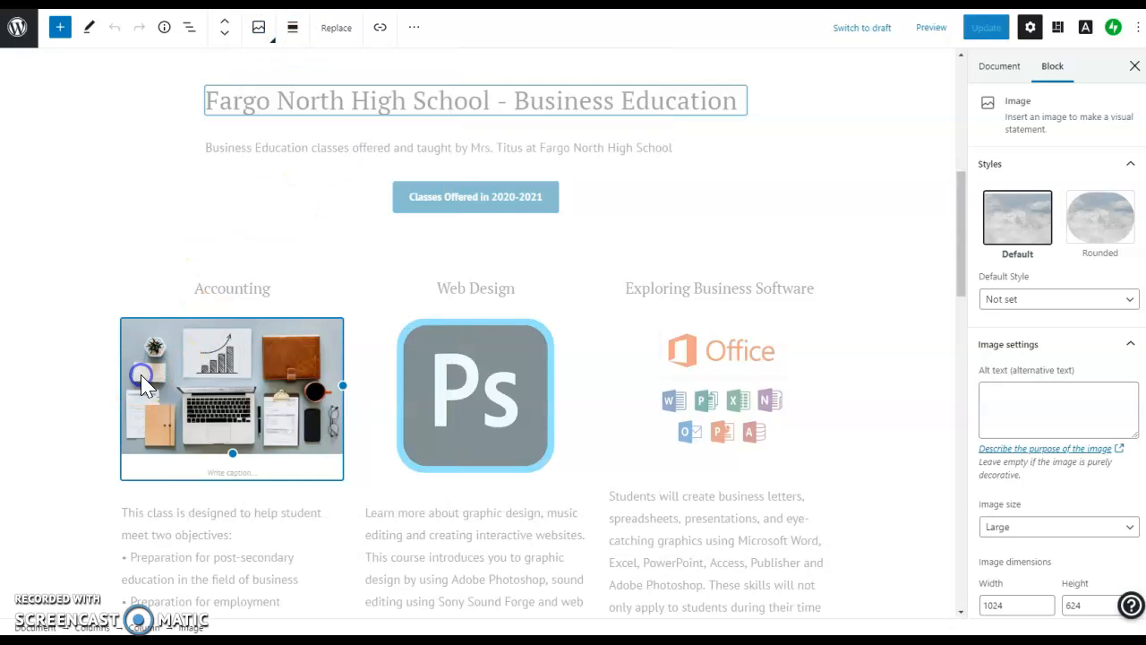
left_click(257, 31)
left_click(258, 31)
left_click(315, 34)
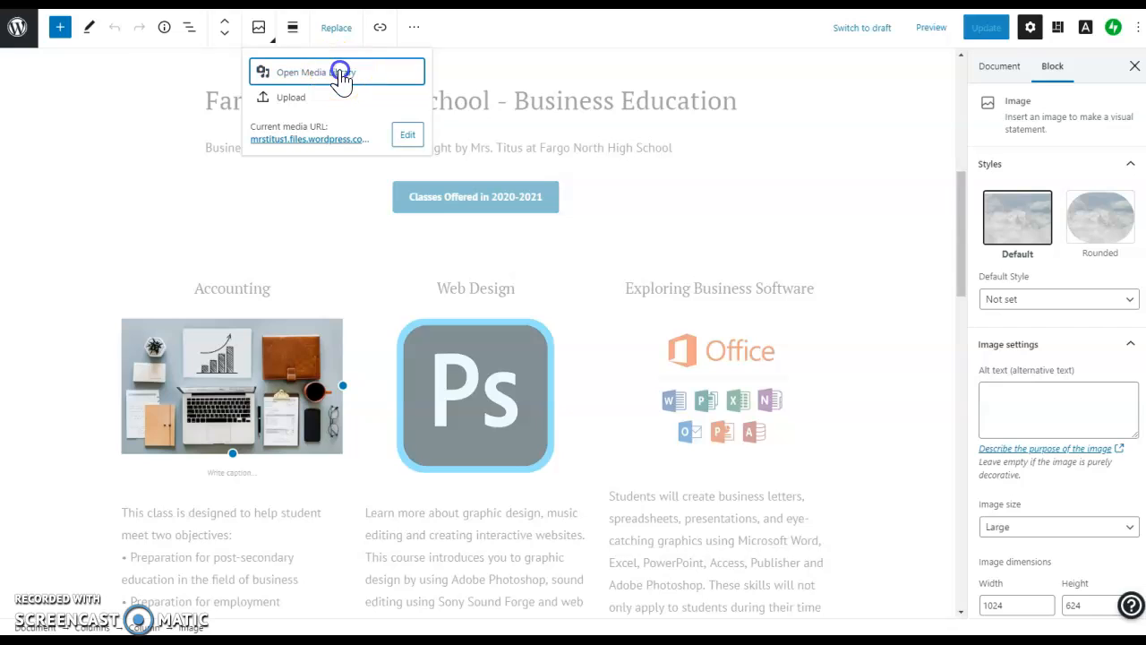
left_click(341, 76)
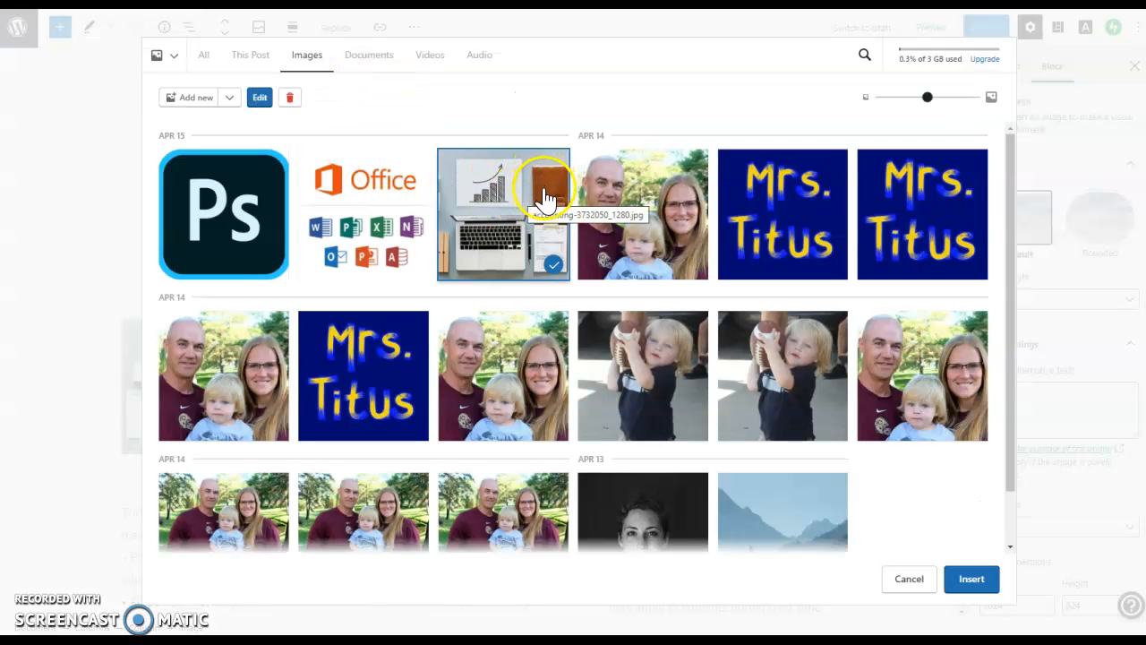
left_click(972, 591)
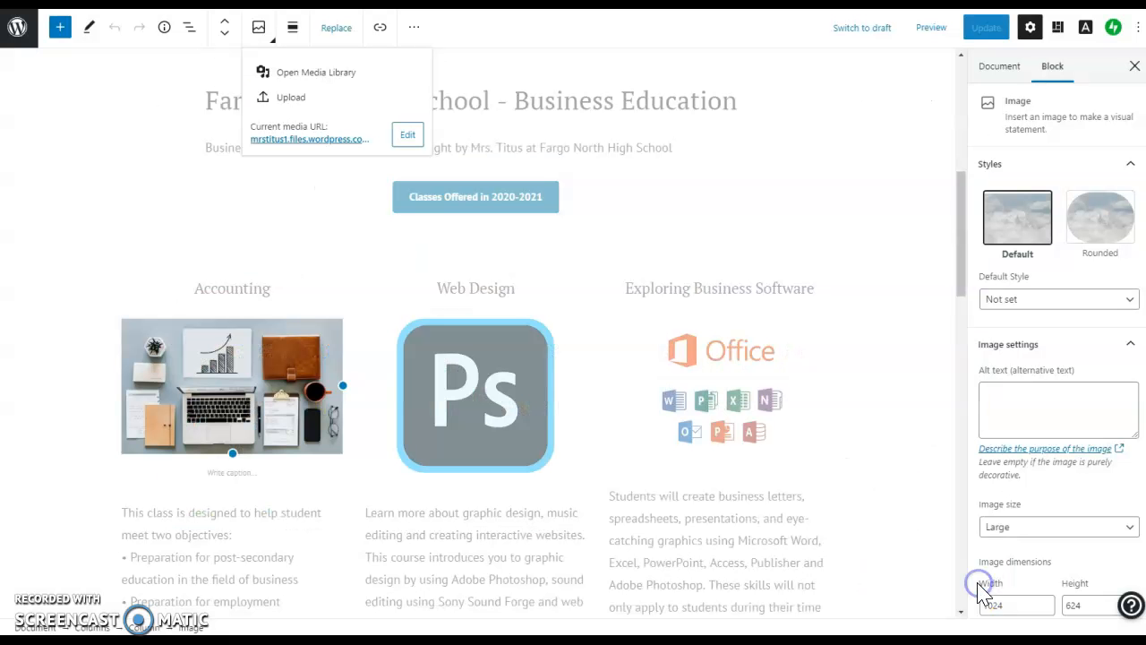
left_click(1064, 415)
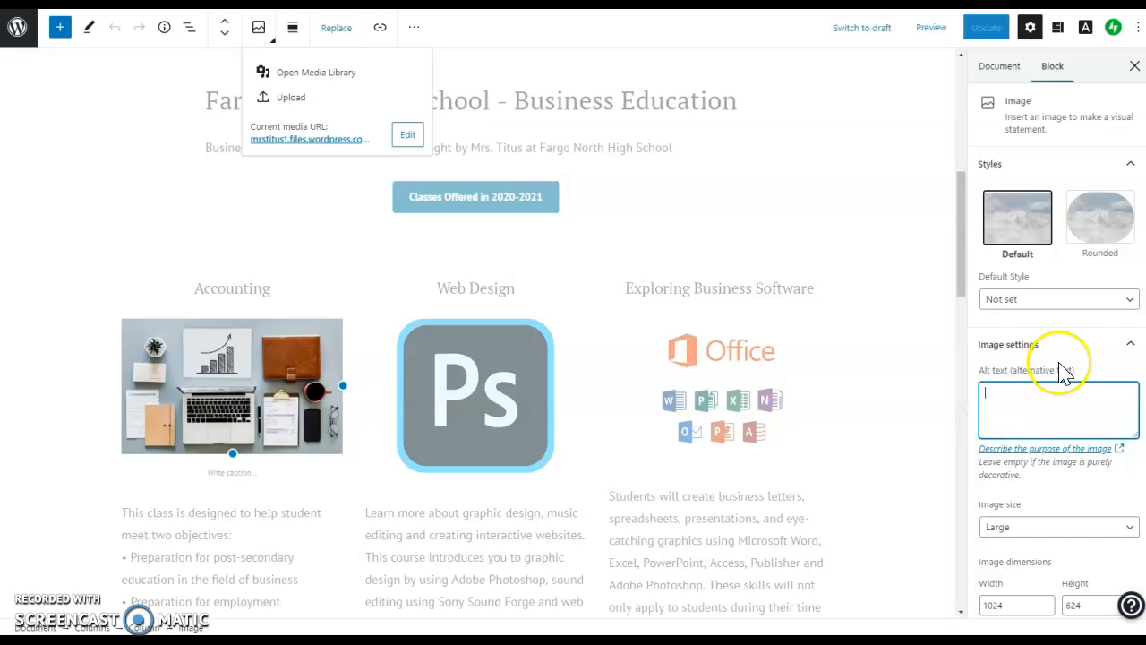
scroll(1057, 403, "down", 1)
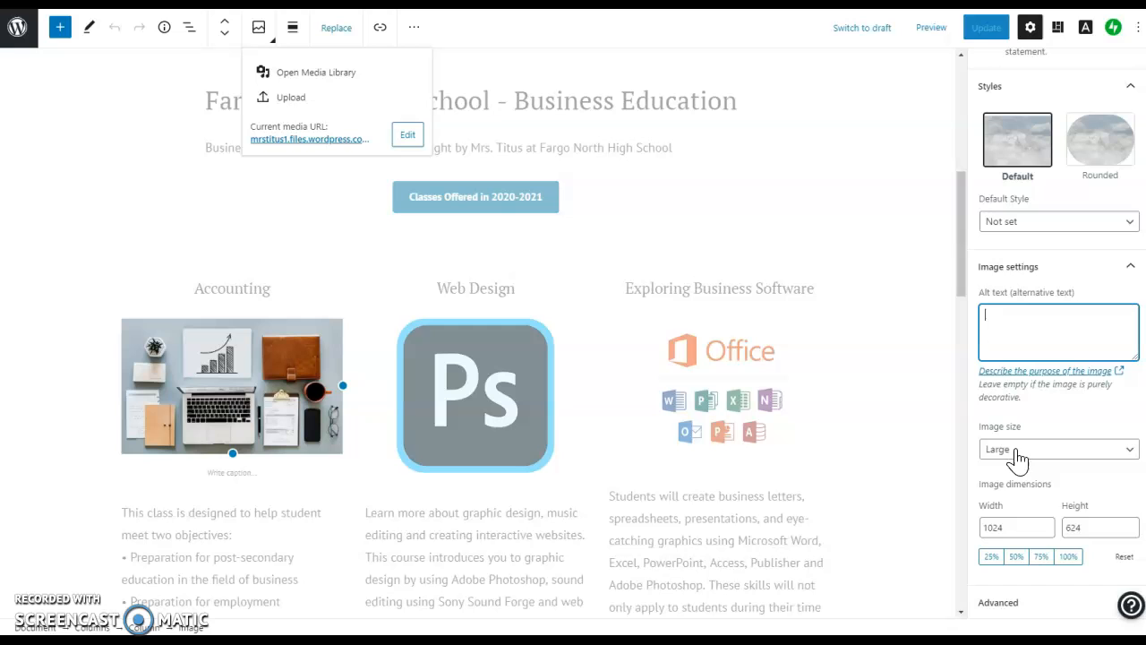
left_click(338, 224)
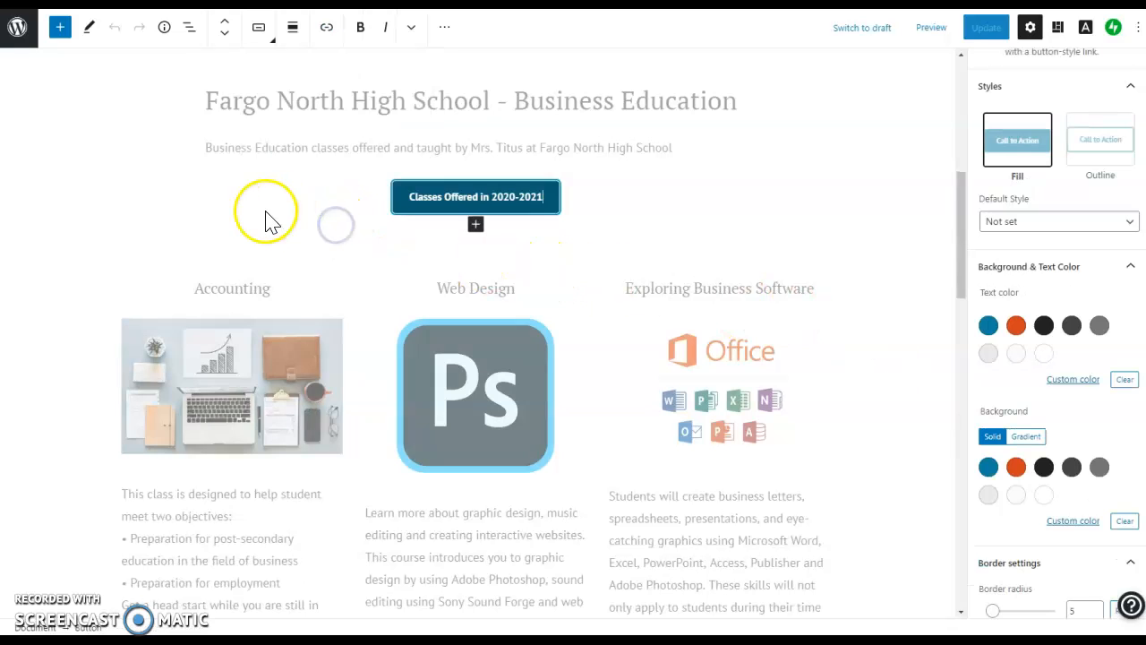
left_click(246, 391)
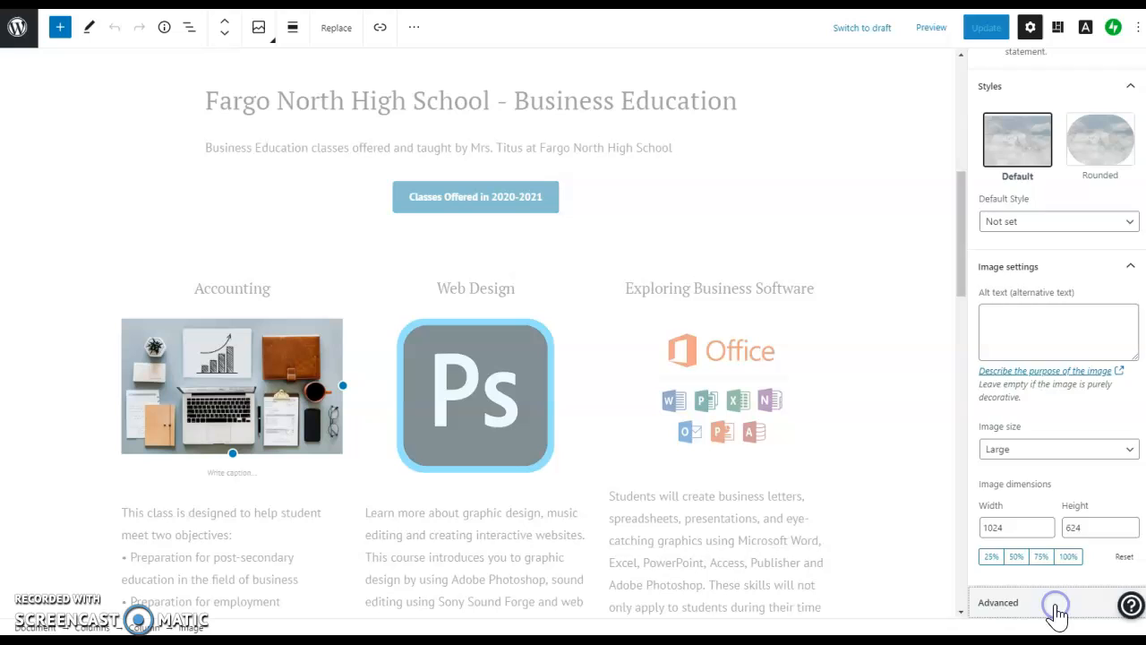
left_click(1057, 606)
left_click(1032, 434)
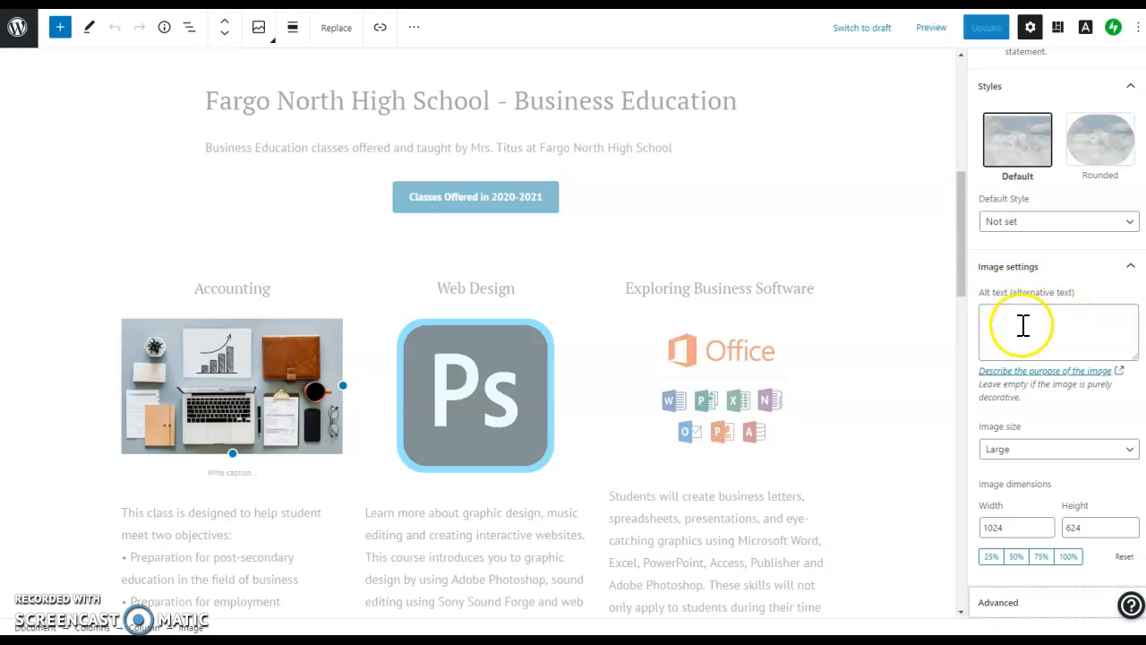
scroll(1019, 313, "up", 2)
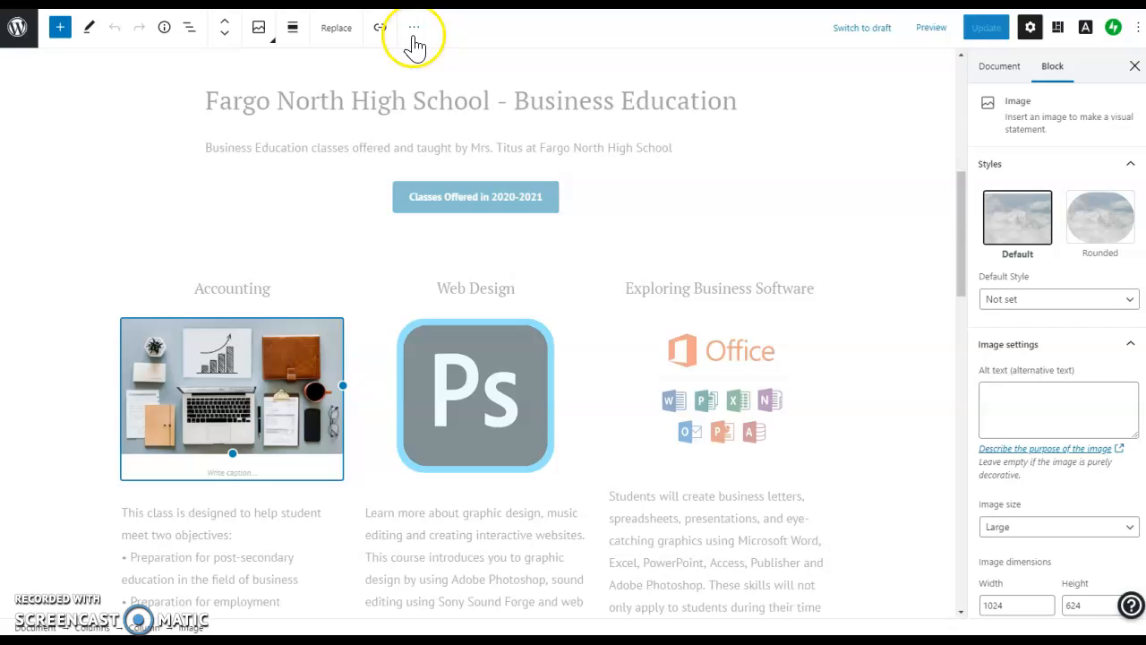
left_click(228, 389)
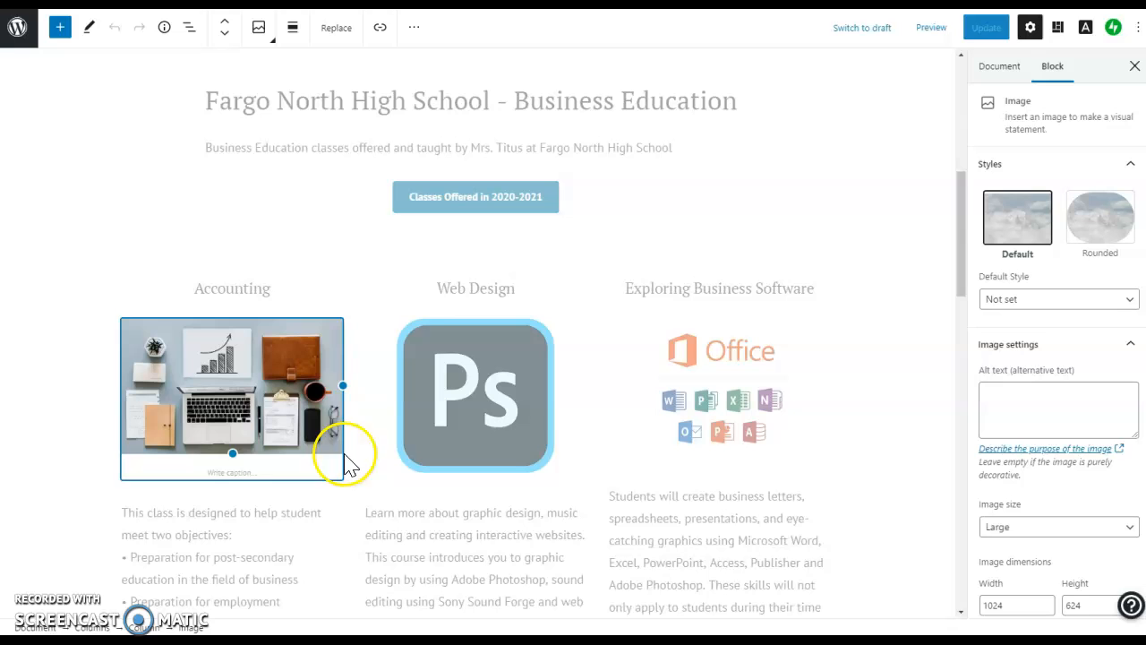
scroll(334, 367, "down", 2)
Delete the Accounting Preparation bullet lines and intro sentence so it begins 'Get a head start…'.
scroll(329, 369, "down", 2)
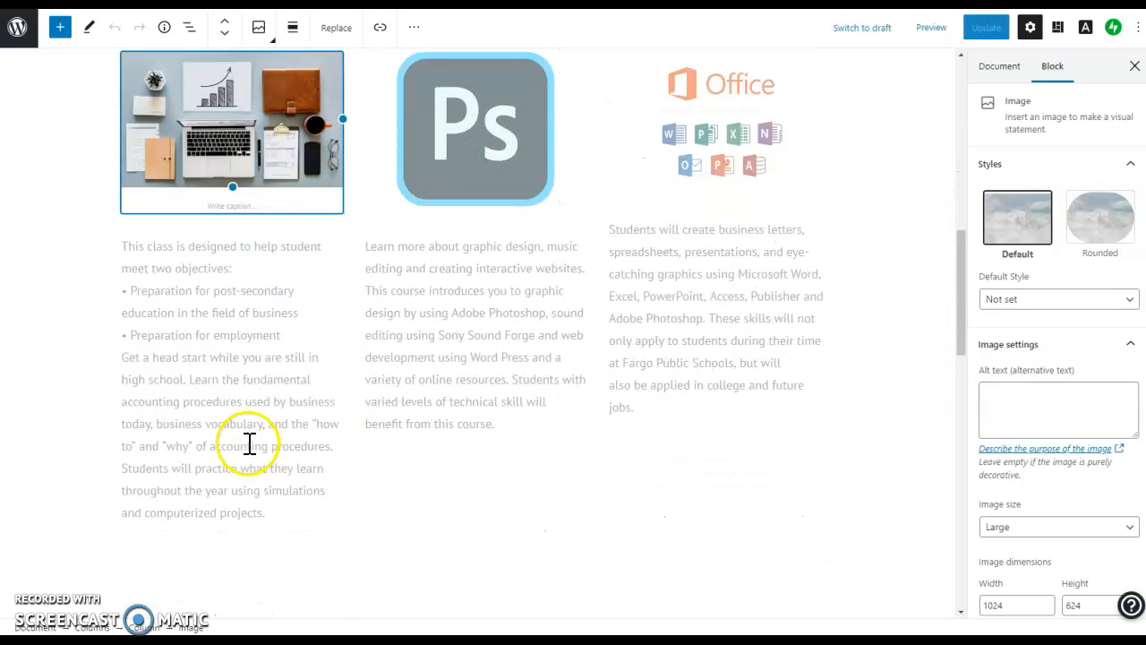
left_click(242, 390)
left_click(232, 292)
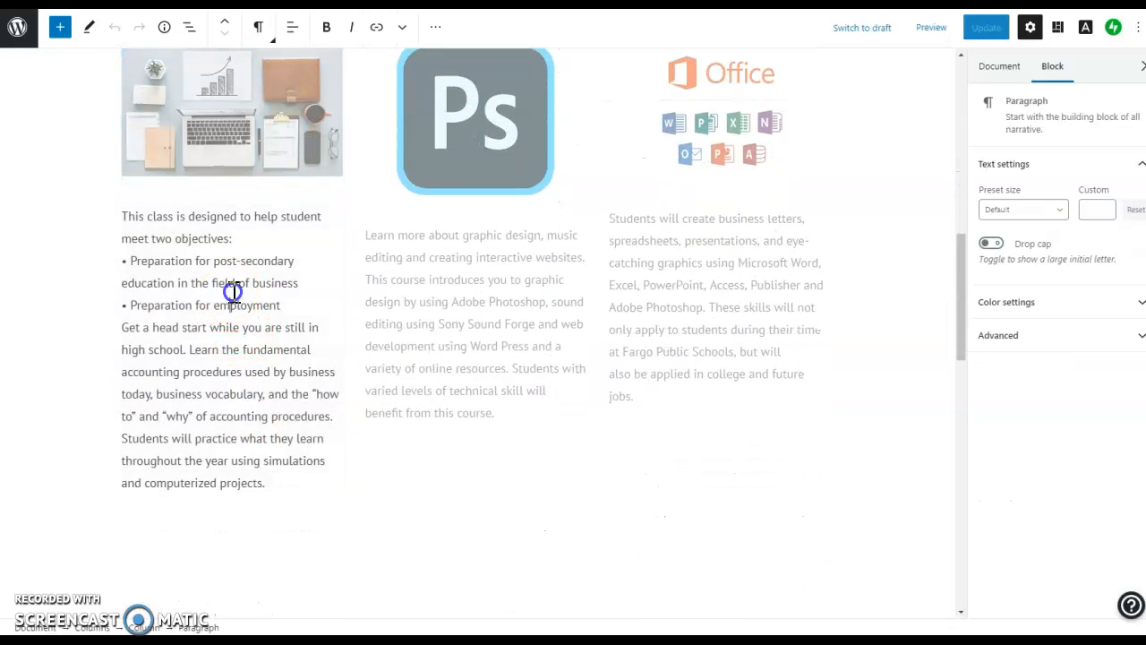
left_click_drag(290, 303, 128, 261)
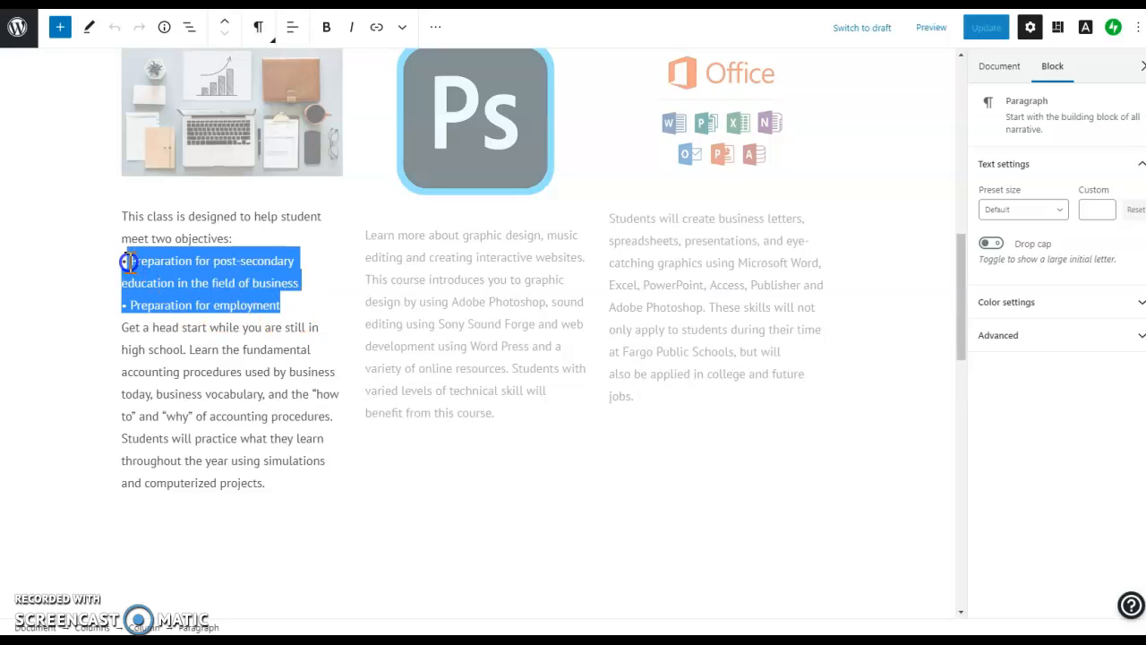
key("BackSpace")
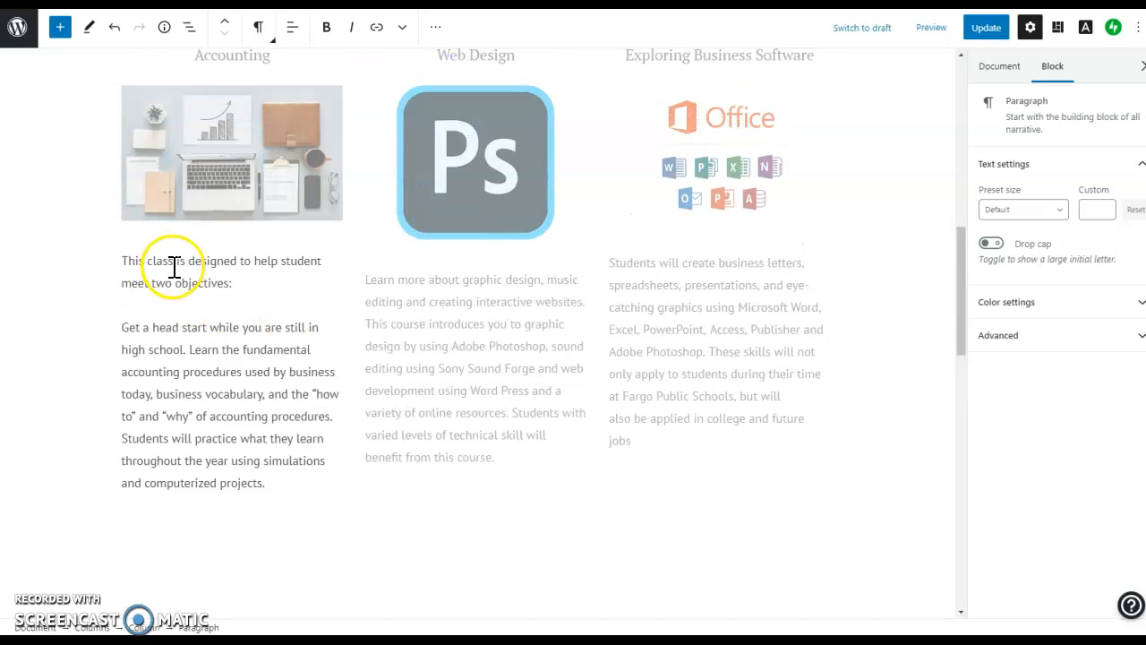
key("BackSpace")
left_click_drag(248, 304, 122, 284)
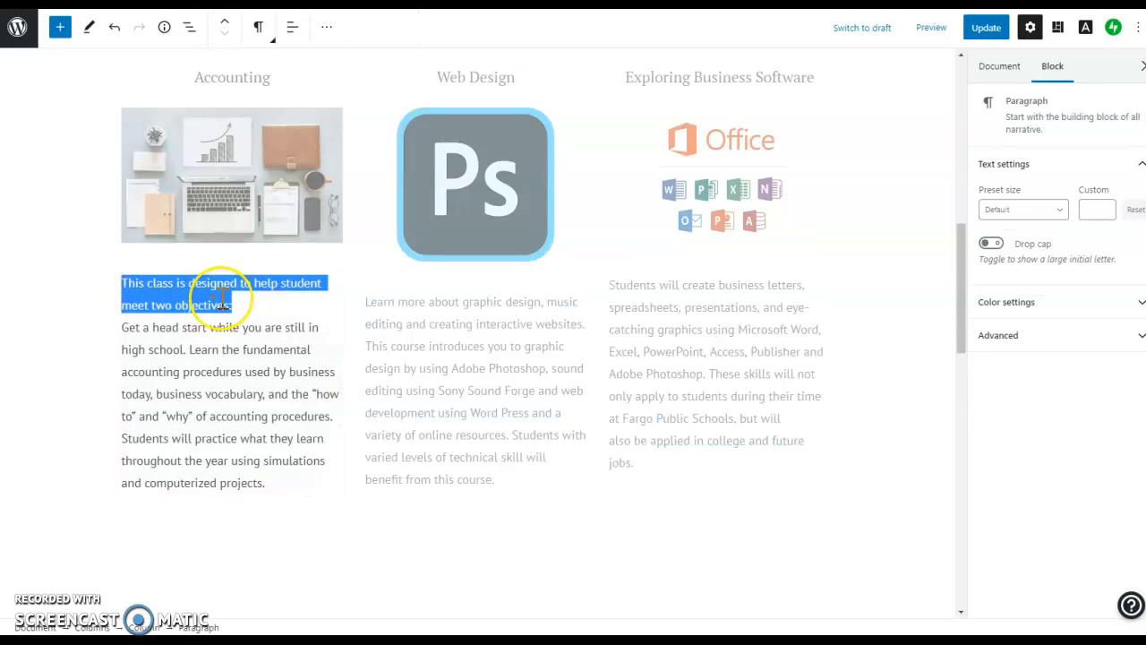
key("BackSpace")
key("Delete")
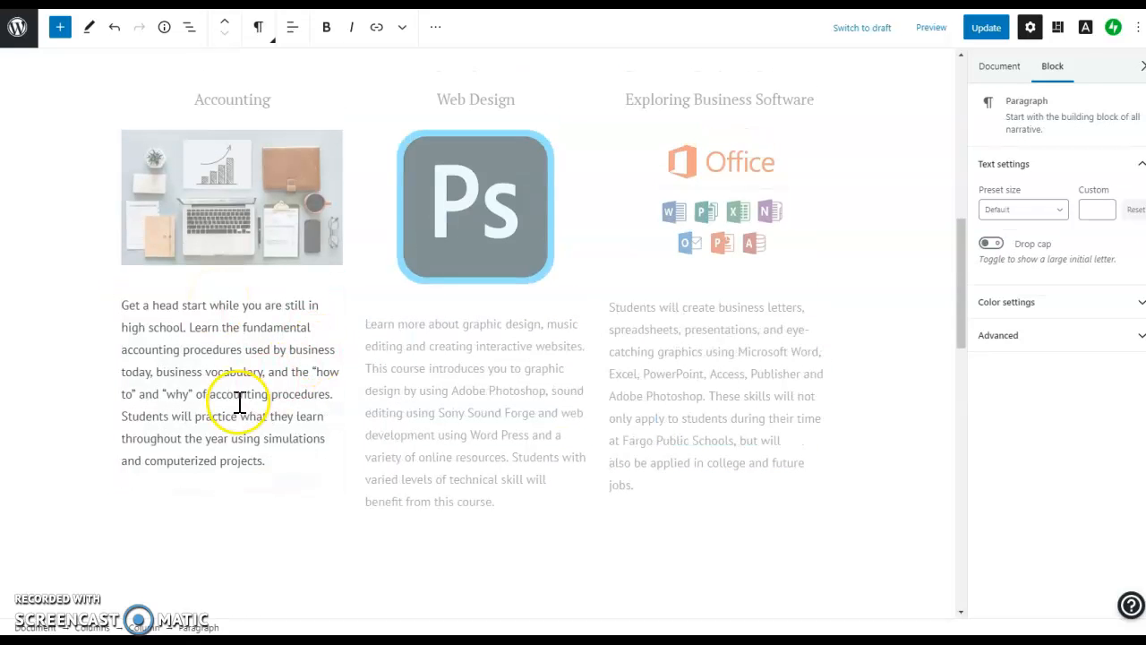
Remove 'music editing' and 'sound editing using Sony Sound Forge' from the Web Design description.
left_click(502, 393)
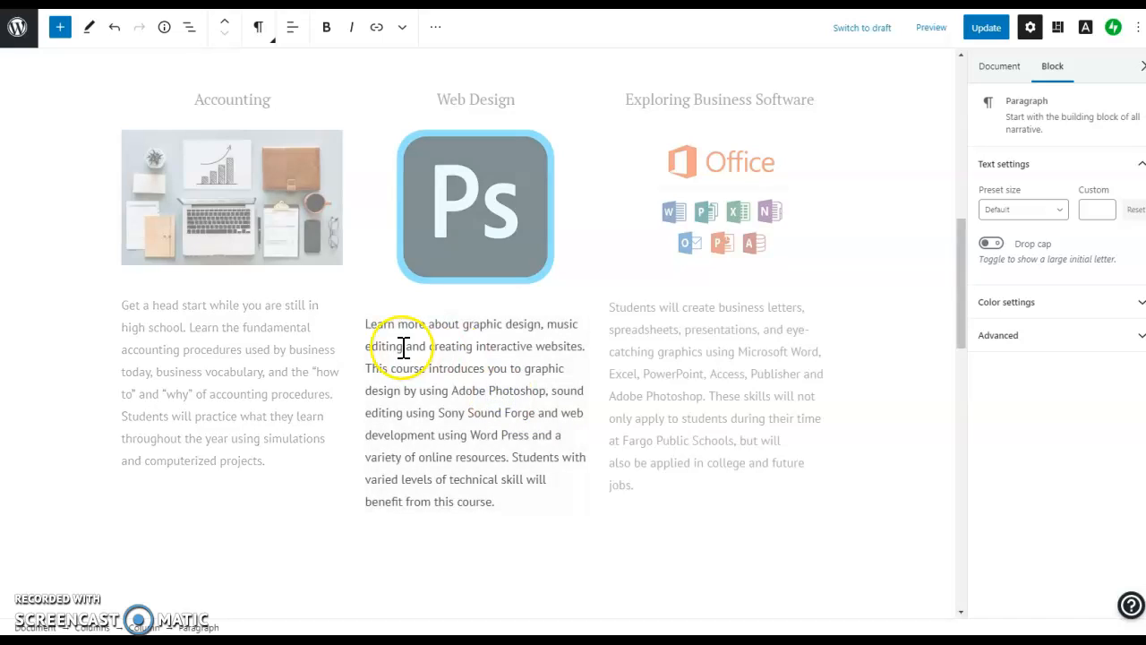
left_click_drag(403, 347, 543, 320)
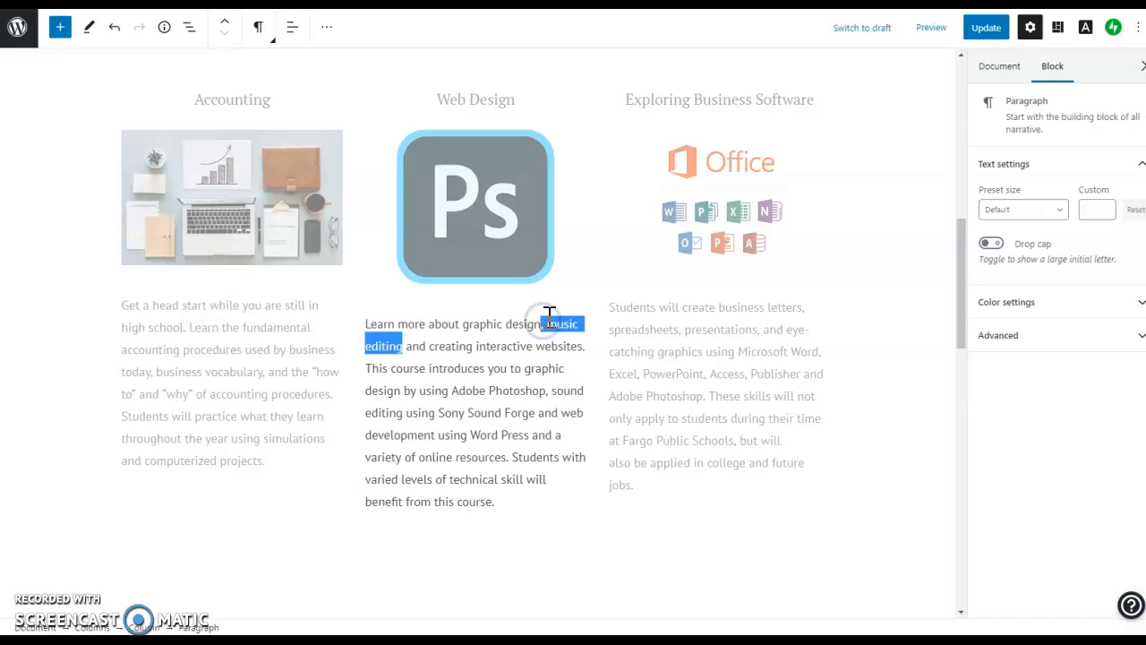
key("BackSpace")
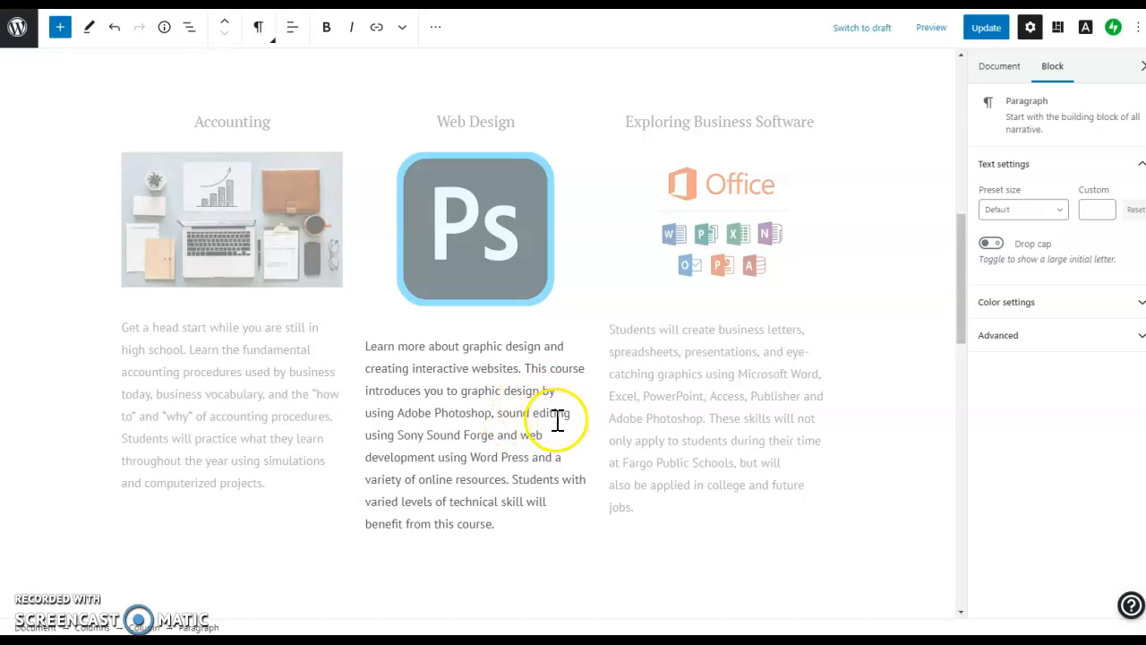
left_click_drag(494, 435, 520, 414)
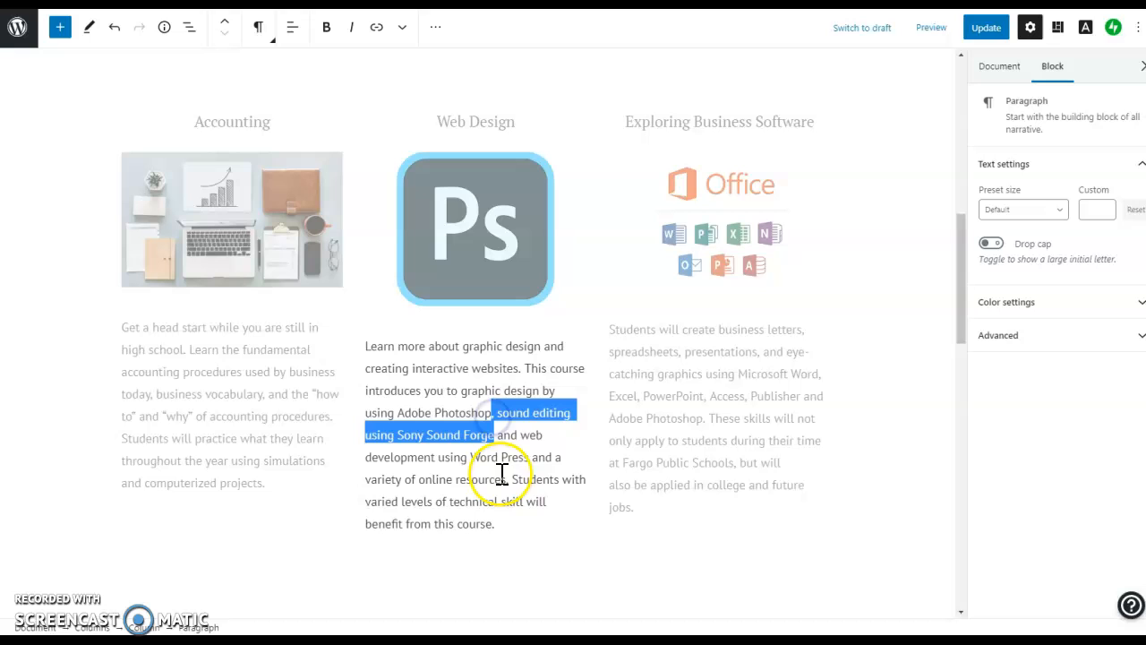
type("\\")
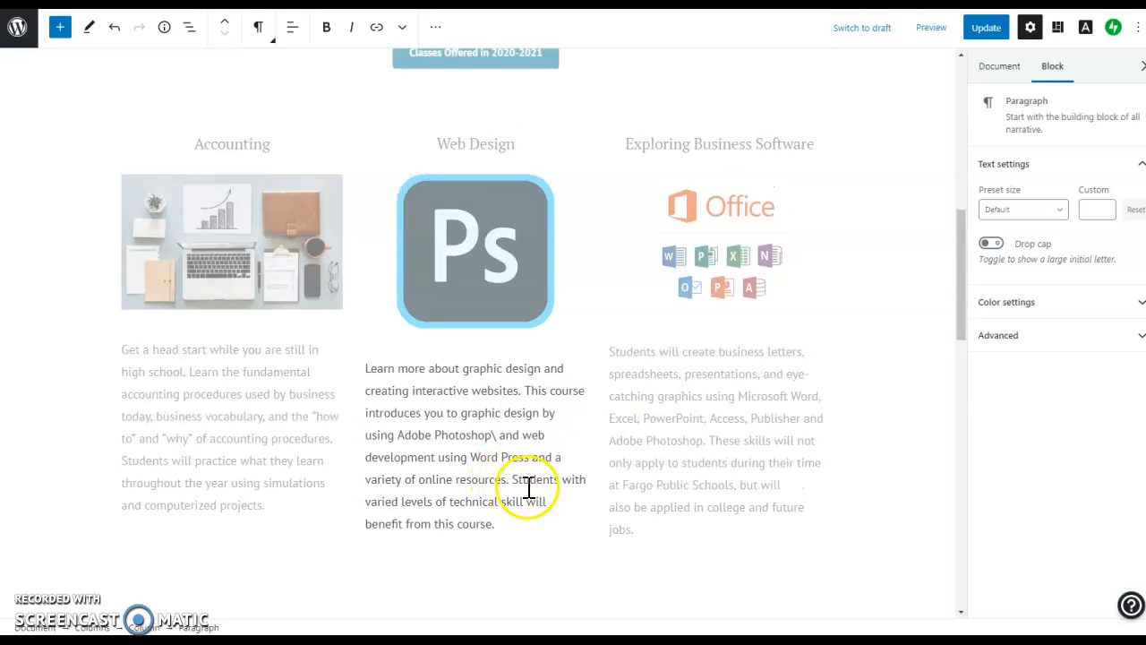
key("BackSpace")
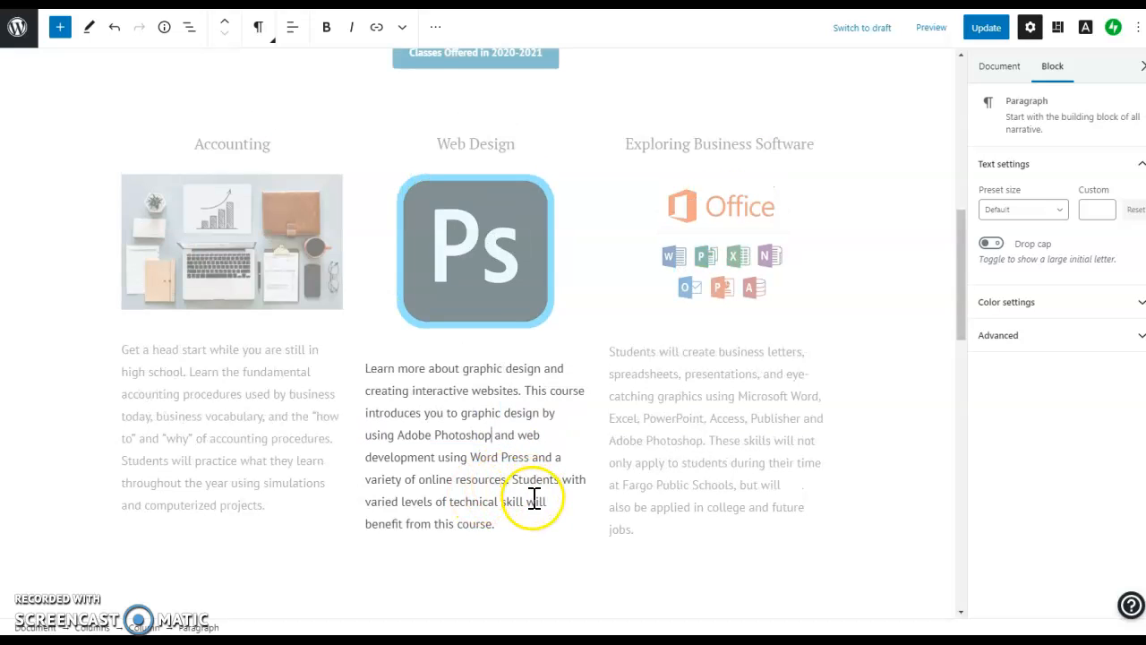
left_click(698, 440)
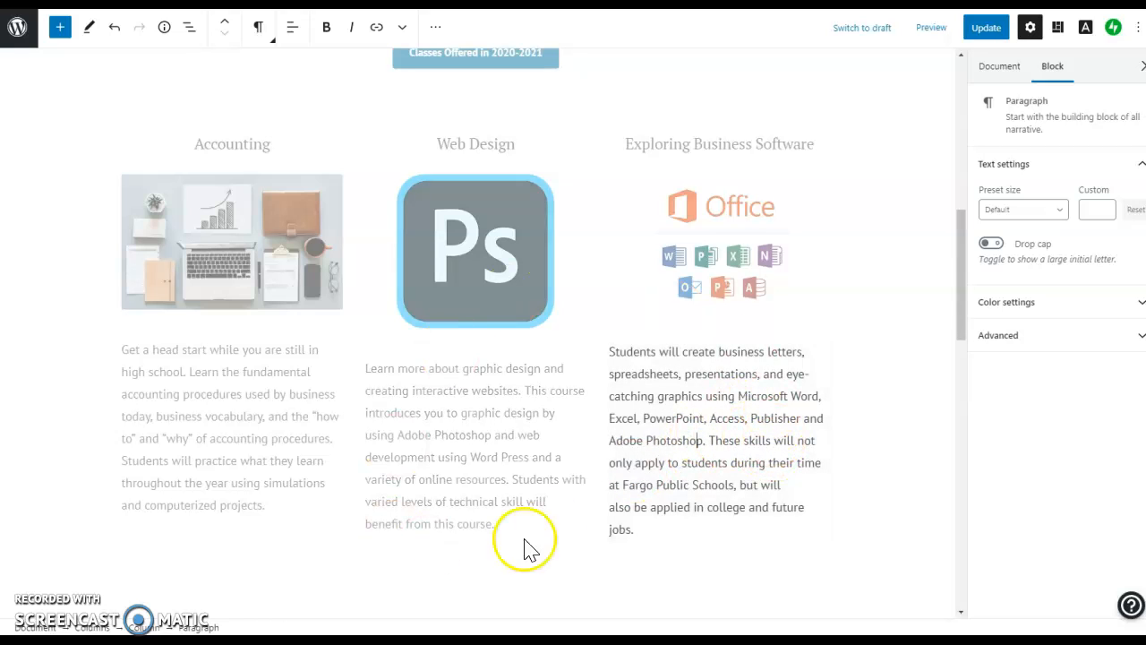
double_click(457, 447)
left_click(549, 445)
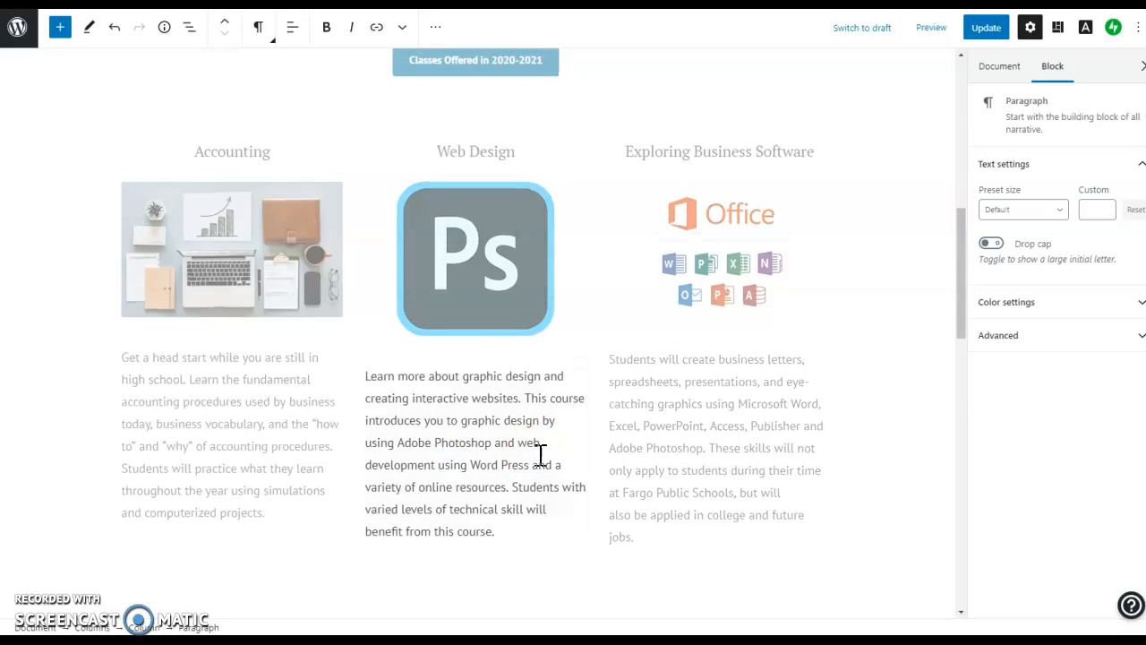
scroll(549, 445, "up", 3)
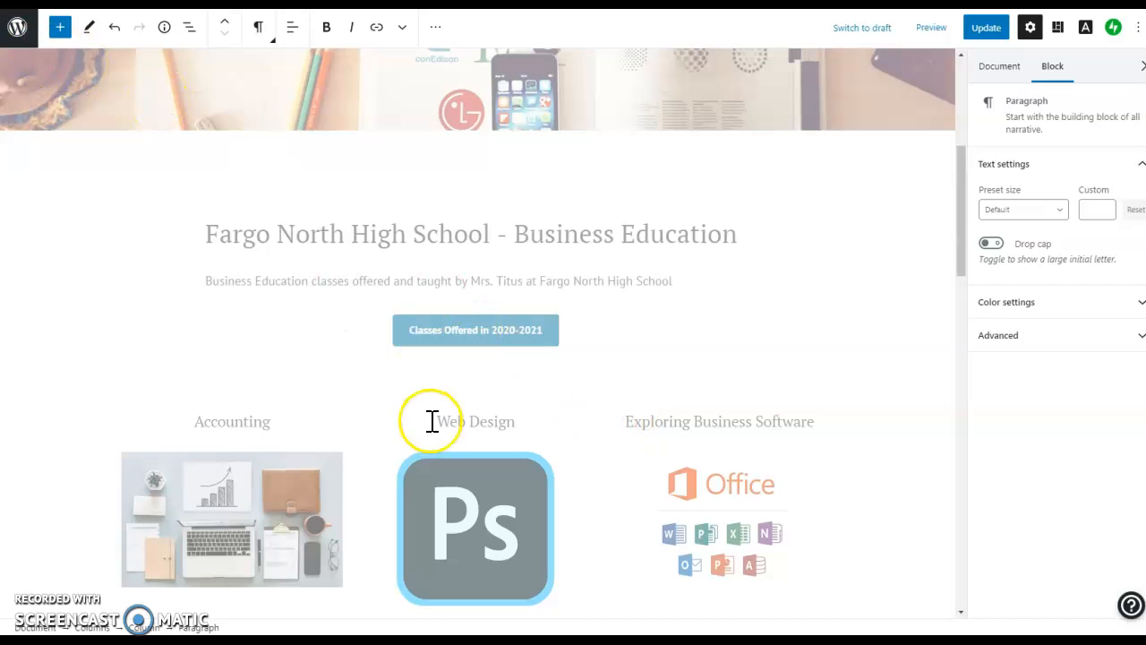
Remove the spacer block under the Classes Offered button.
left_click(476, 382)
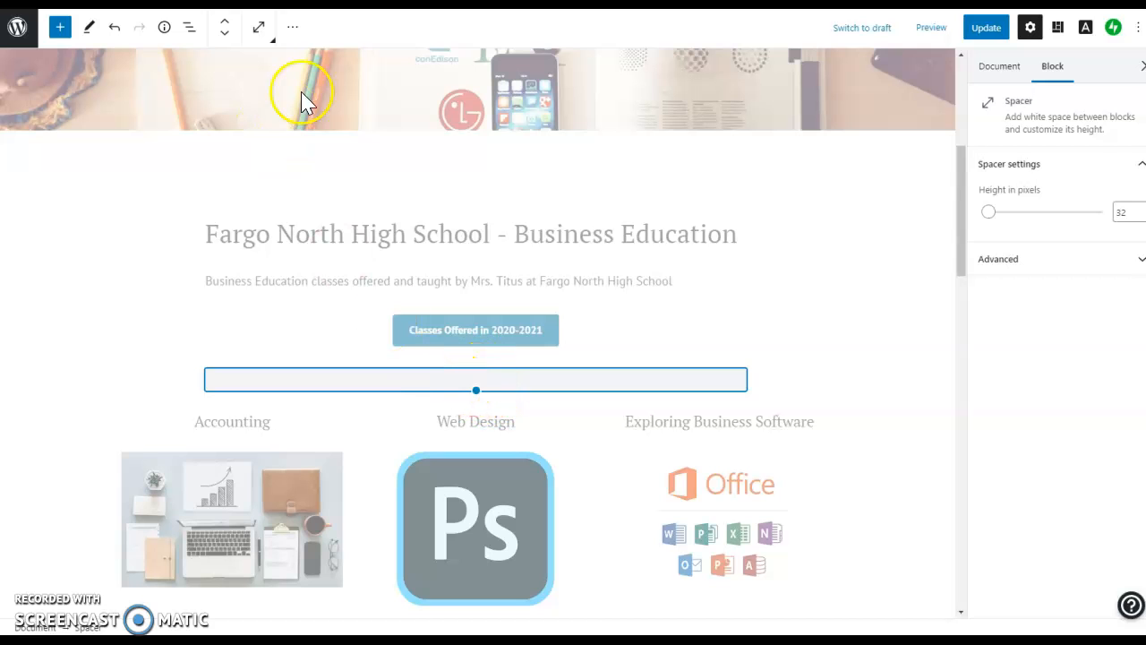
left_click(292, 27)
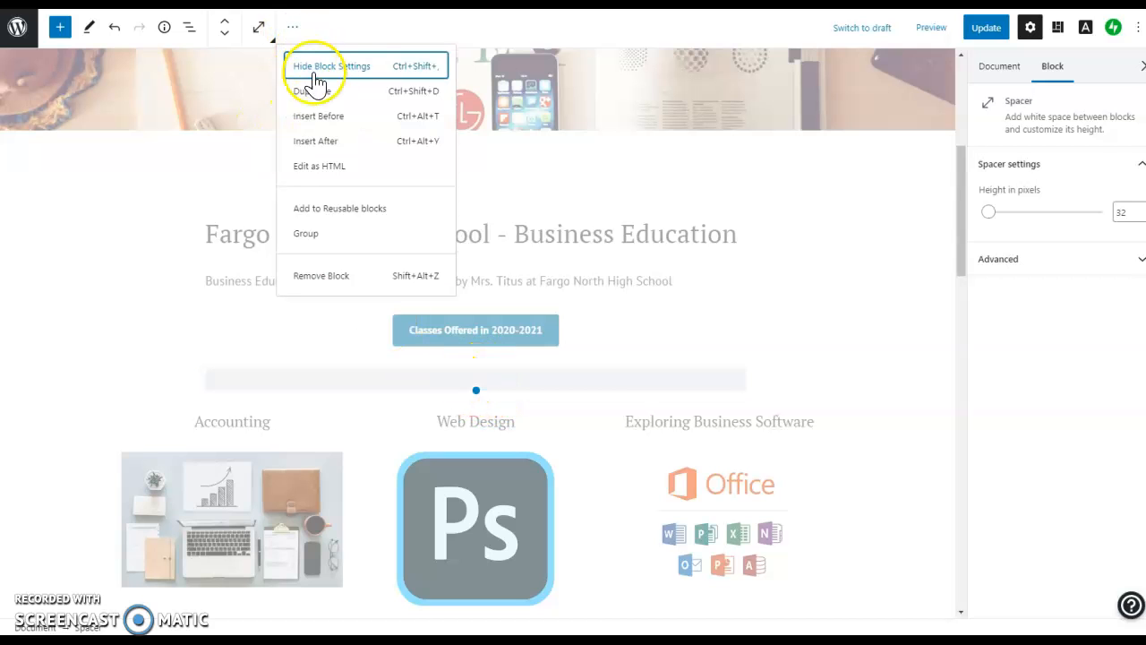
left_click(336, 285)
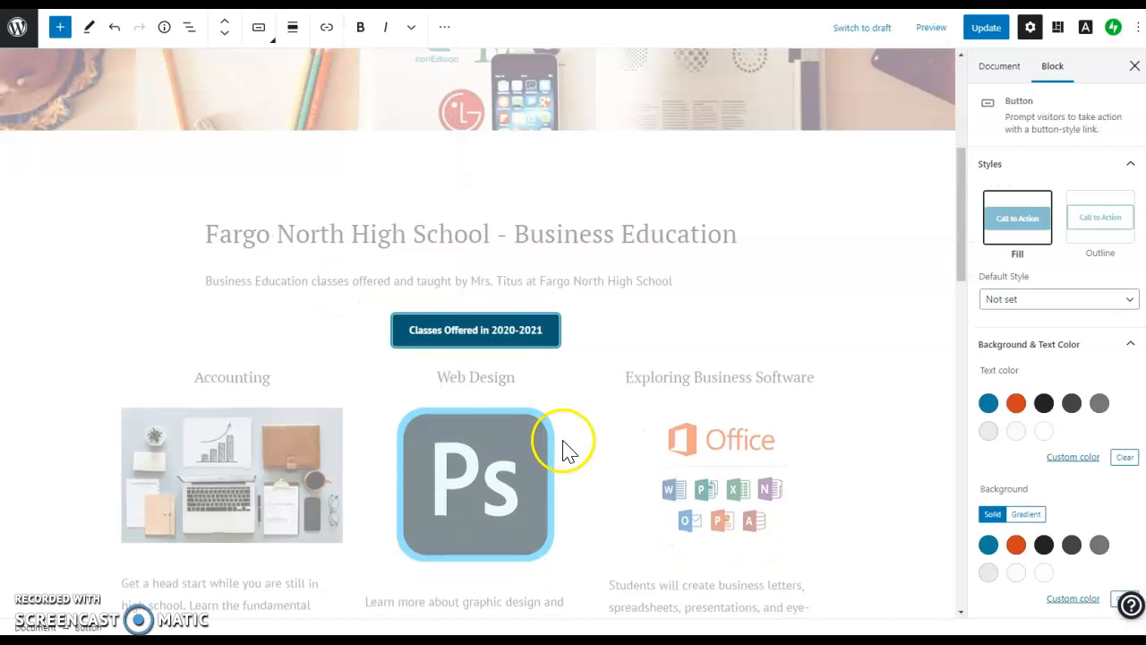
Insert a new Spacer block at the end of the page.
left_click(585, 334)
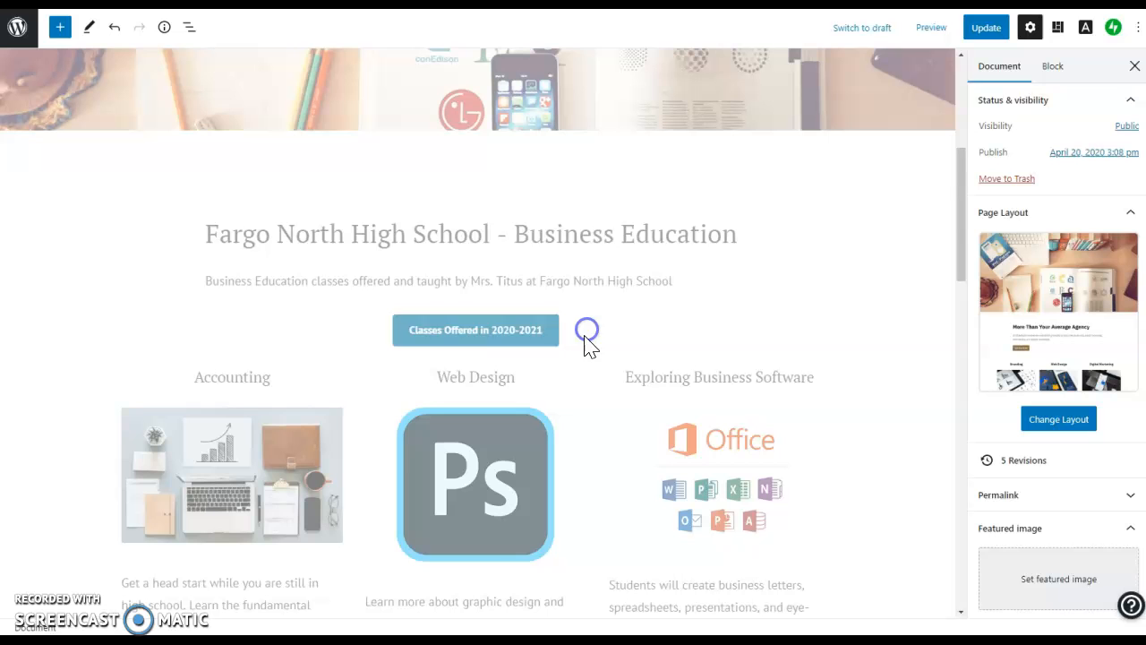
left_click(59, 35)
left_click(123, 223)
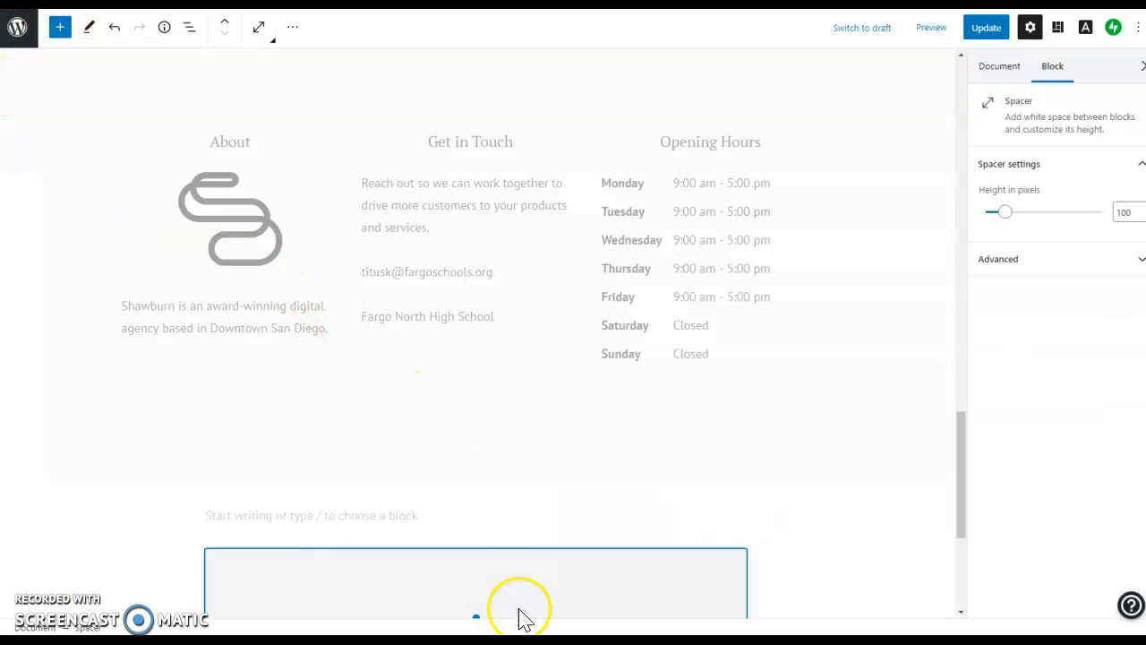
scroll(760, 512, "up", 3)
scroll(529, 509, "down", 6)
left_click(732, 374)
left_click(609, 330)
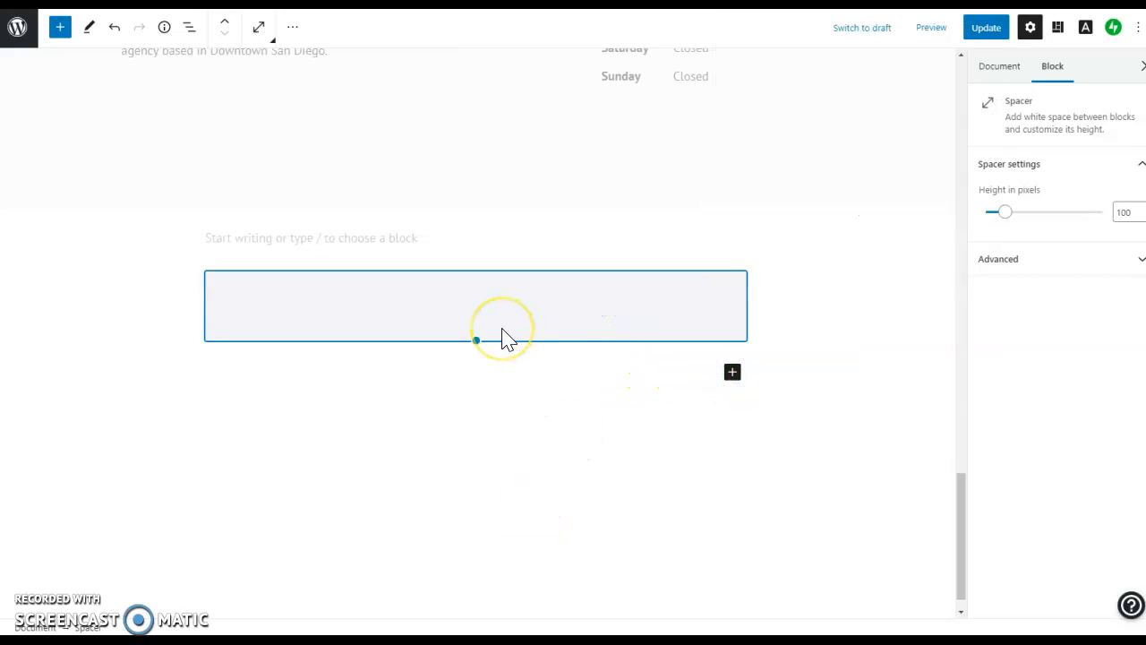
left_click(295, 29)
left_click(315, 279)
scroll(486, 320, "up", 10)
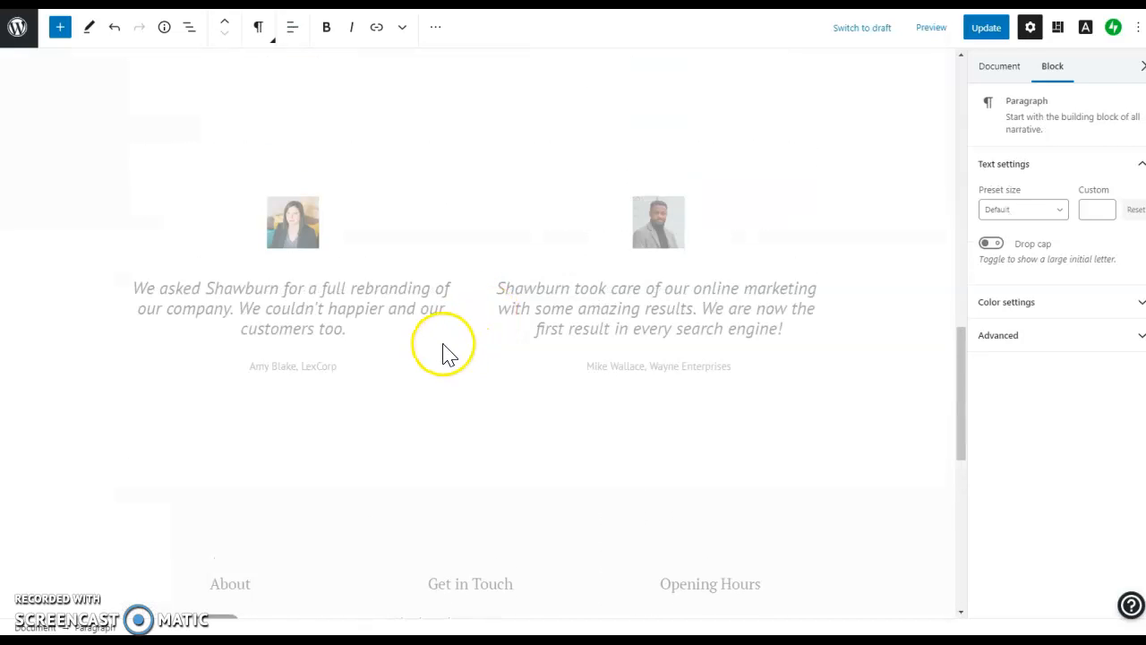
scroll(445, 352, "up", 2)
left_click(467, 215)
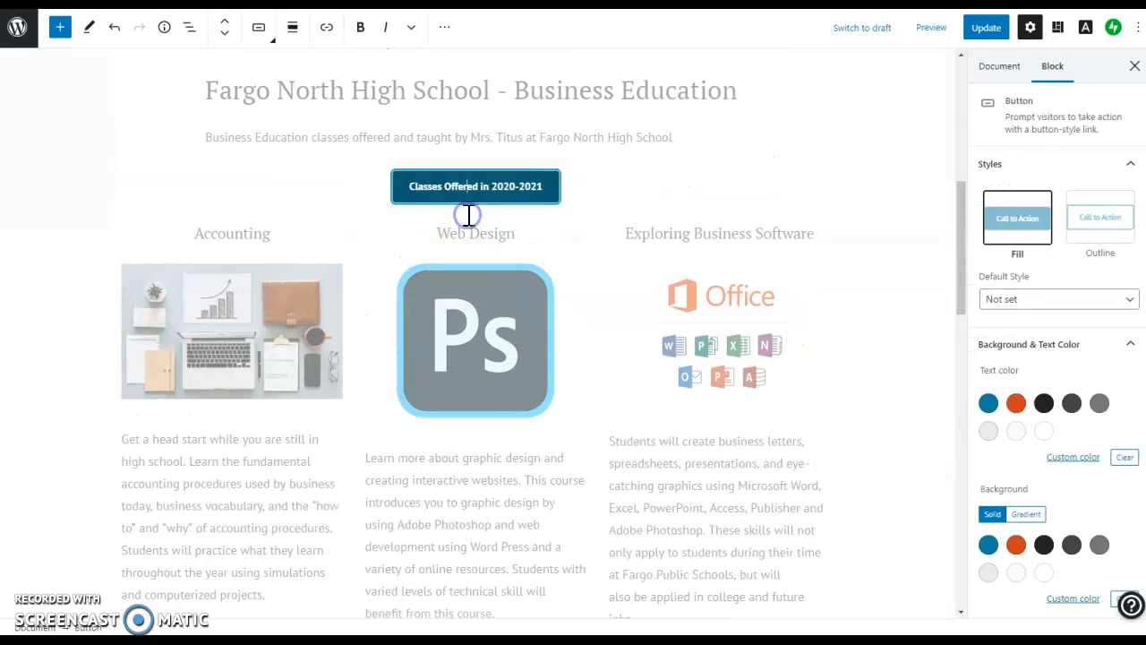
left_click(597, 190)
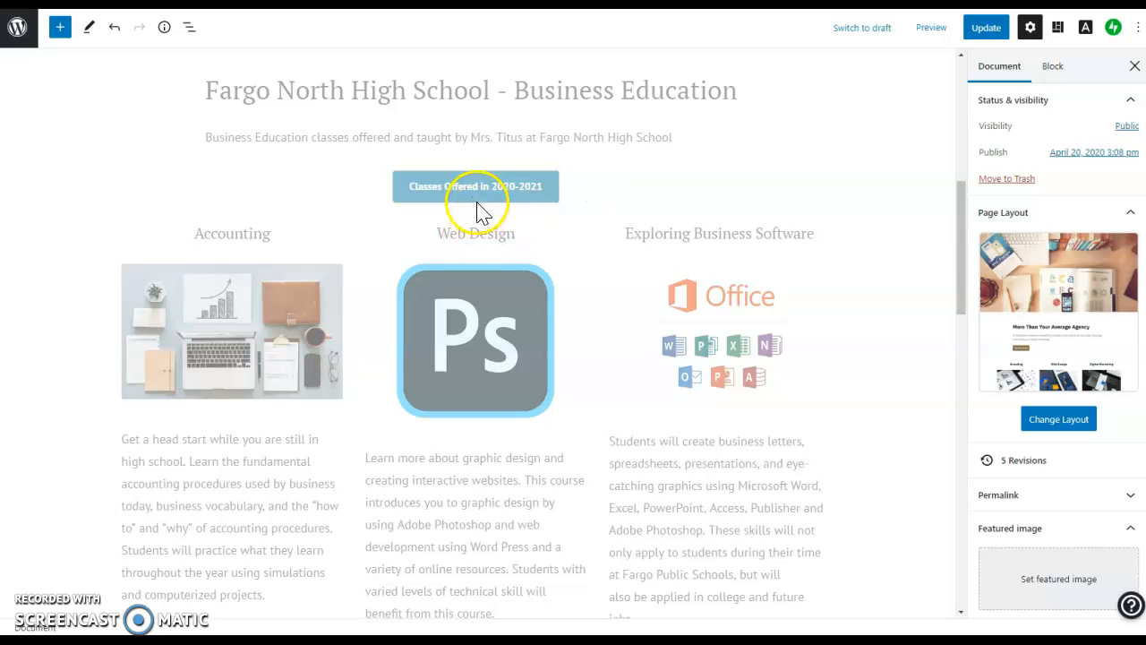
left_click(507, 193)
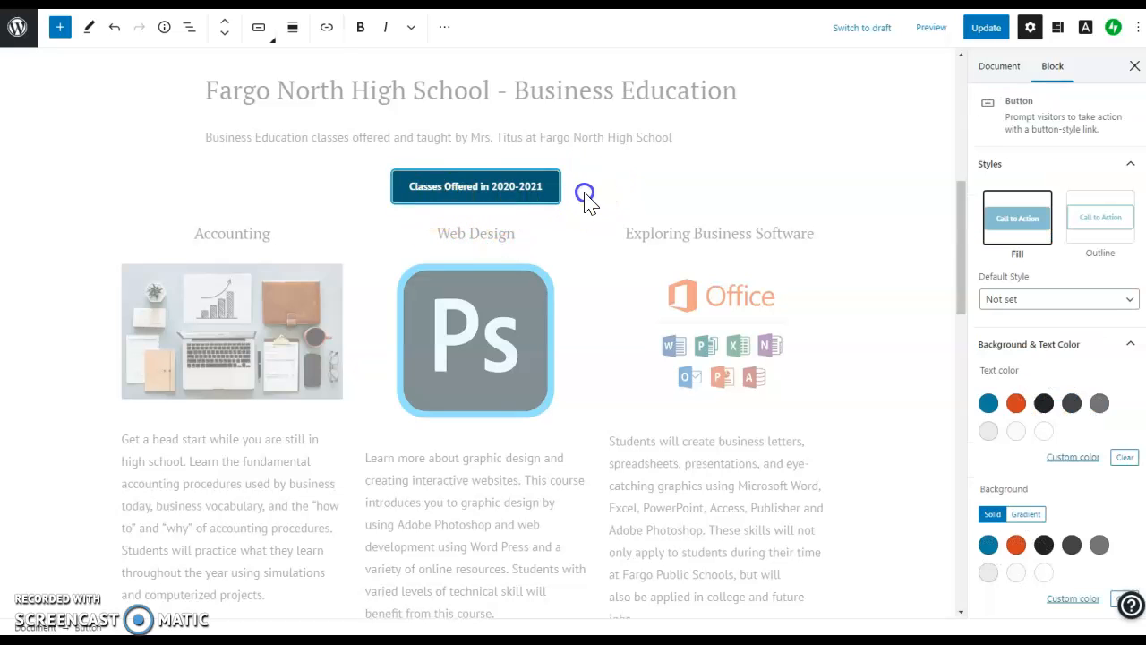
left_click(586, 194)
left_click(493, 224)
left_click(435, 187)
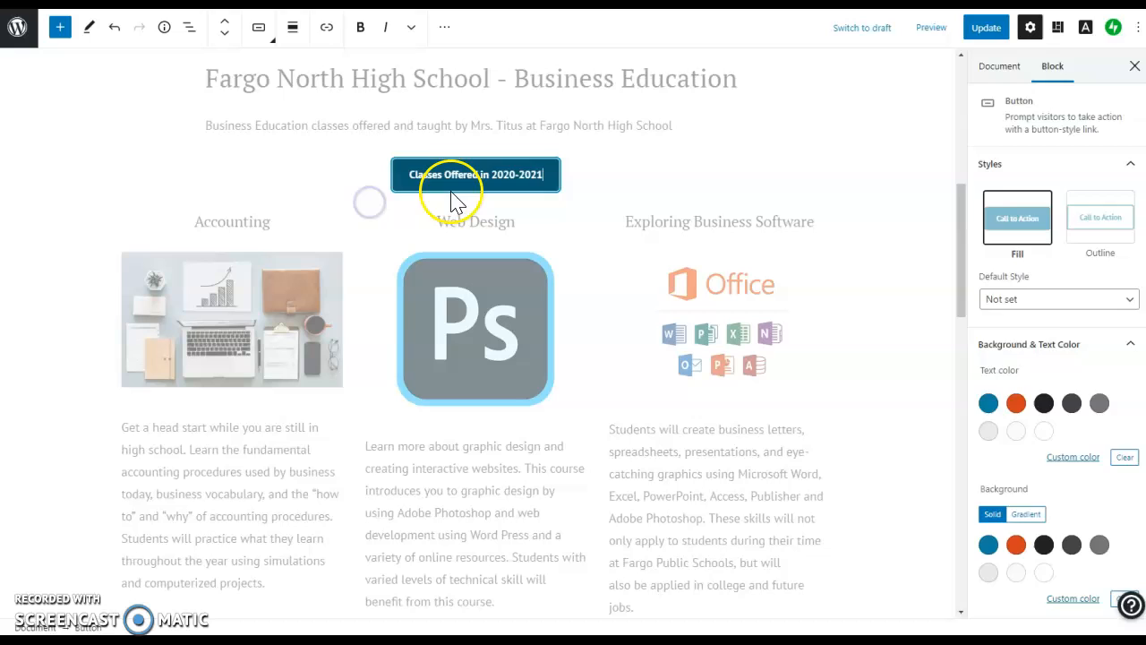
left_click(452, 198)
left_click(474, 206)
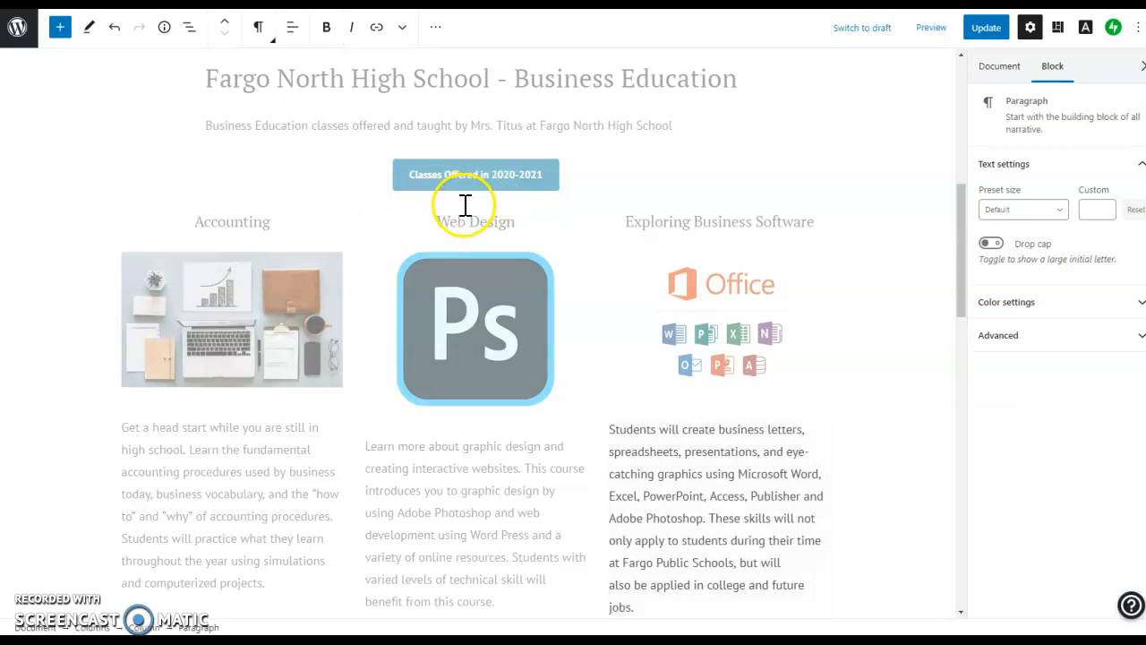
left_click(630, 170)
left_click(575, 171)
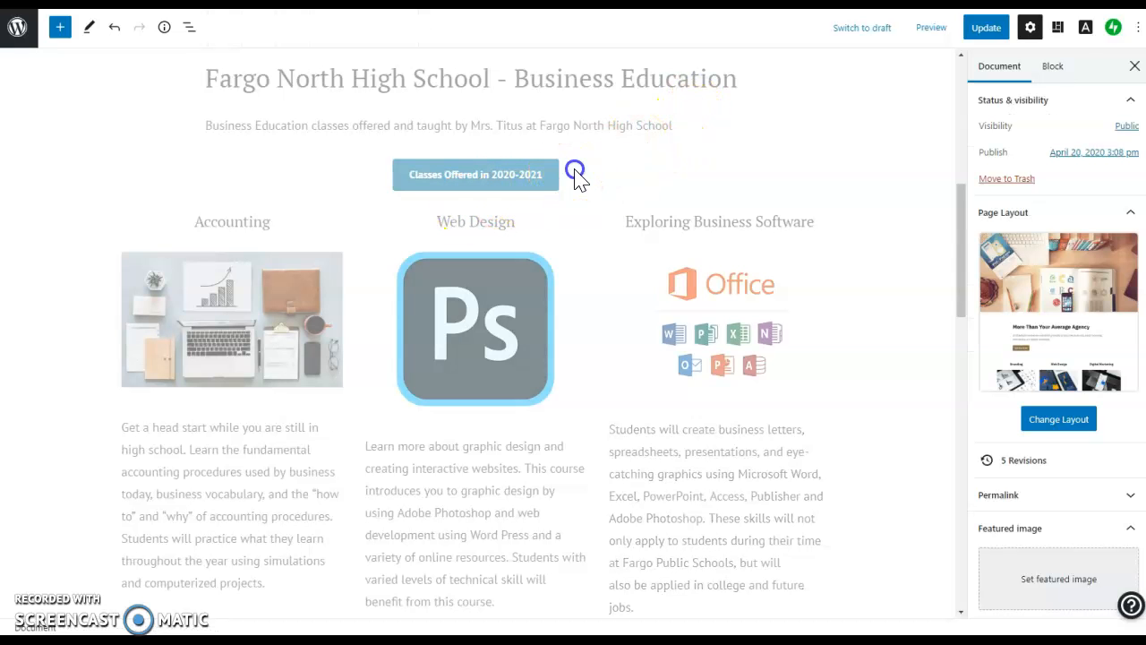
scroll(567, 281, "down", 5)
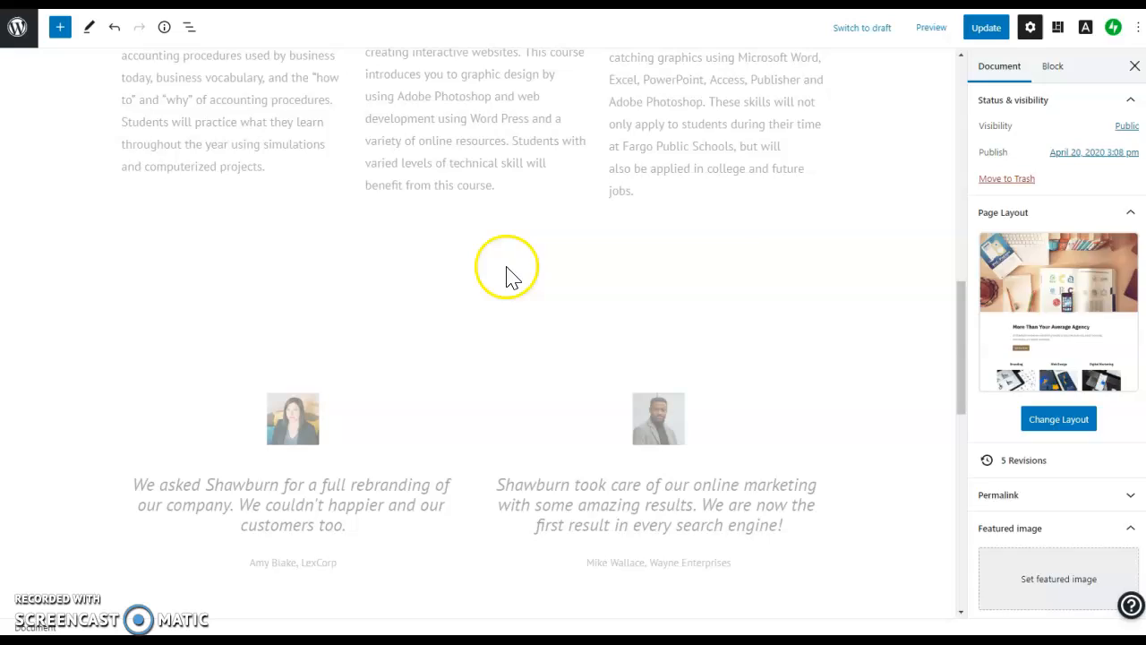
Set the spacer below the course columns to a height of 30 pixels.
left_click(476, 259)
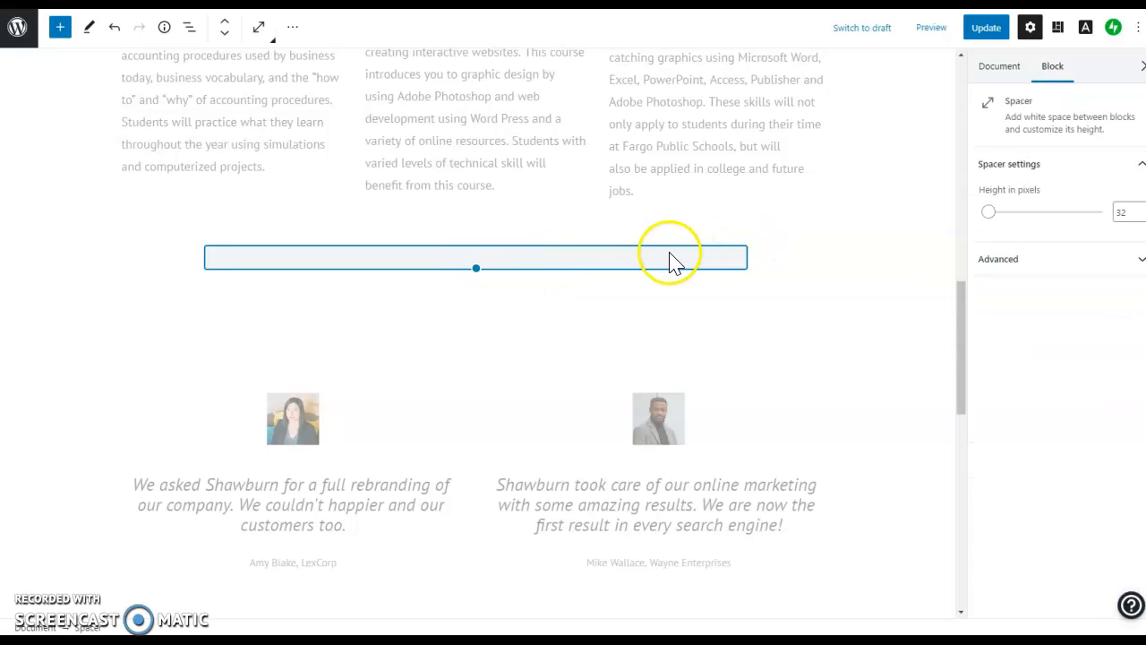
left_click(1007, 211)
mouse_move(1007, 211)
left_mouse_down()
mouse_move(1054, 217)
mouse_move(998, 215)
left_mouse_up()
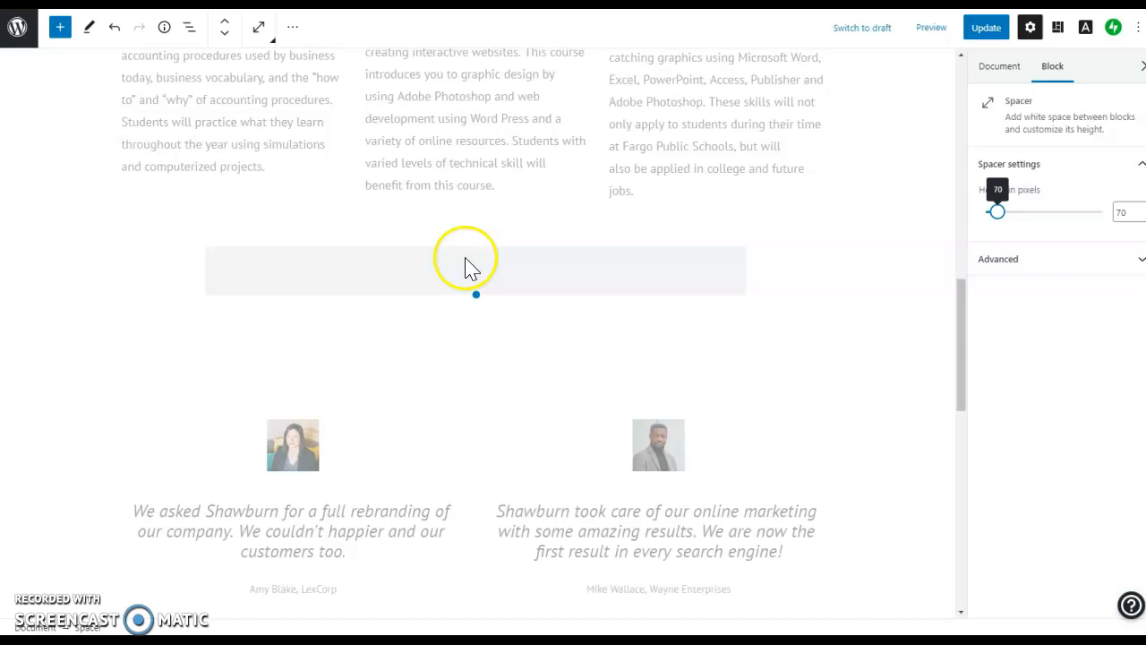
left_click_drag(1001, 221, 988, 215)
scroll(206, 161, "up", 5)
scroll(206, 161, "up", 3)
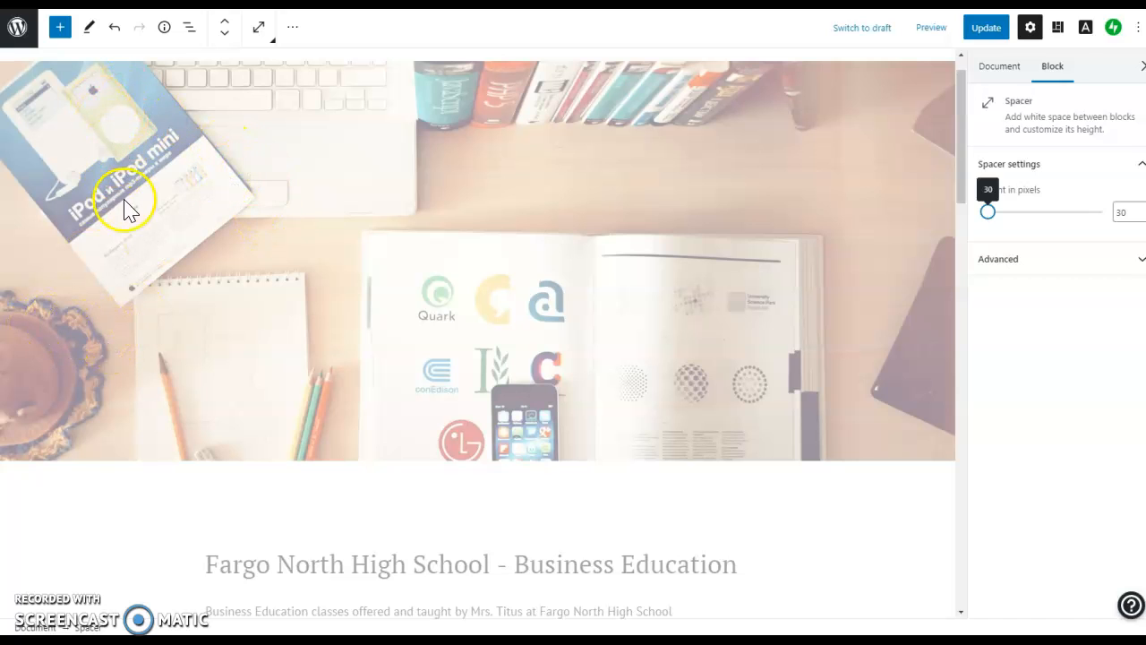
scroll(369, 434, "down", 1)
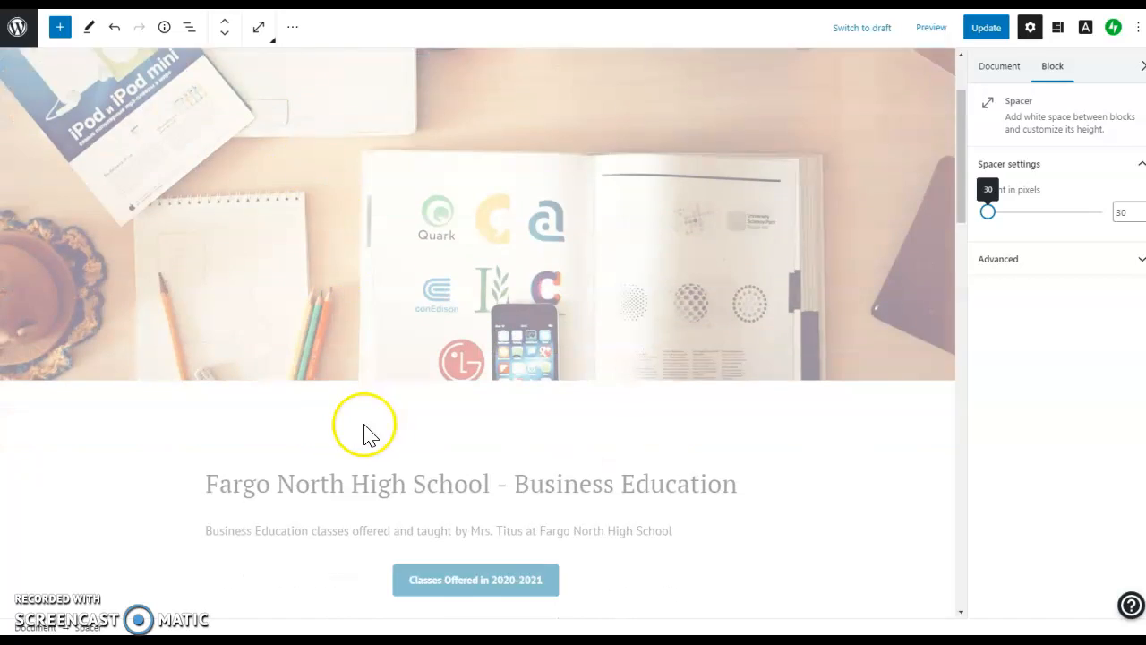
scroll(370, 434, "down", 2)
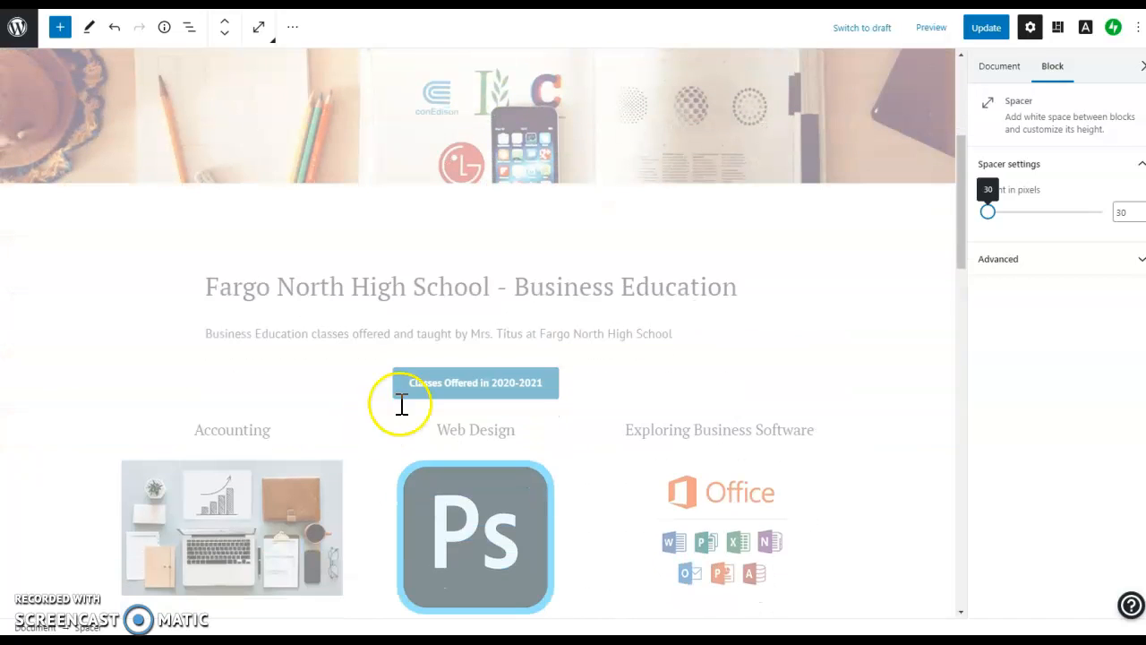
left_click(61, 28)
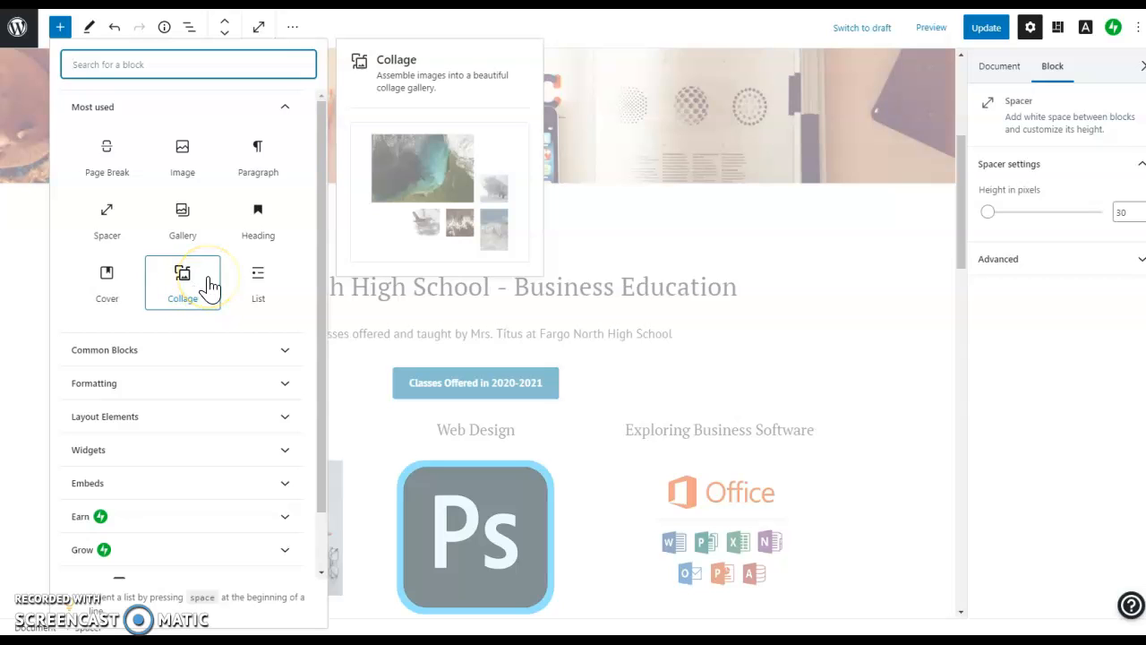
left_click(199, 354)
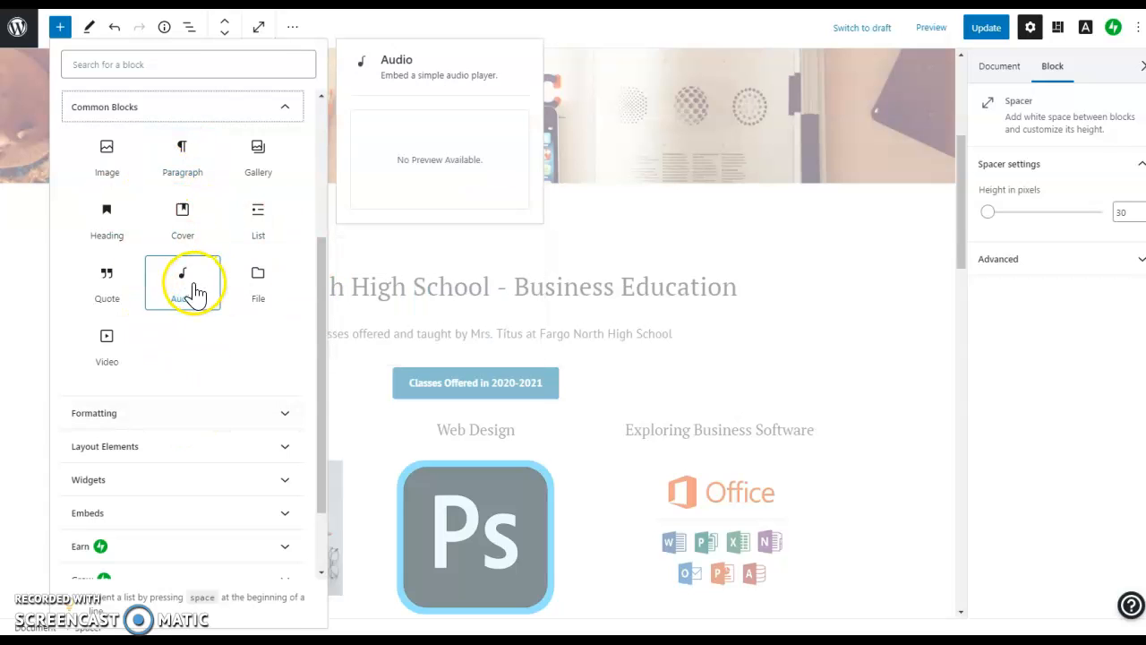
left_click(143, 421)
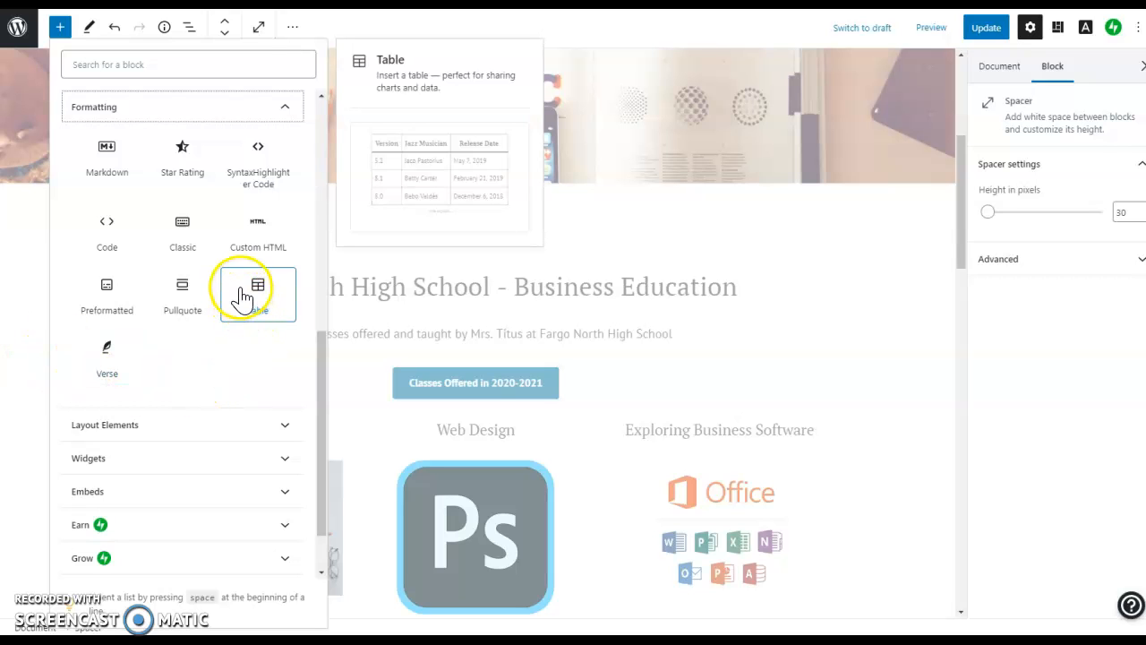
left_click(111, 428)
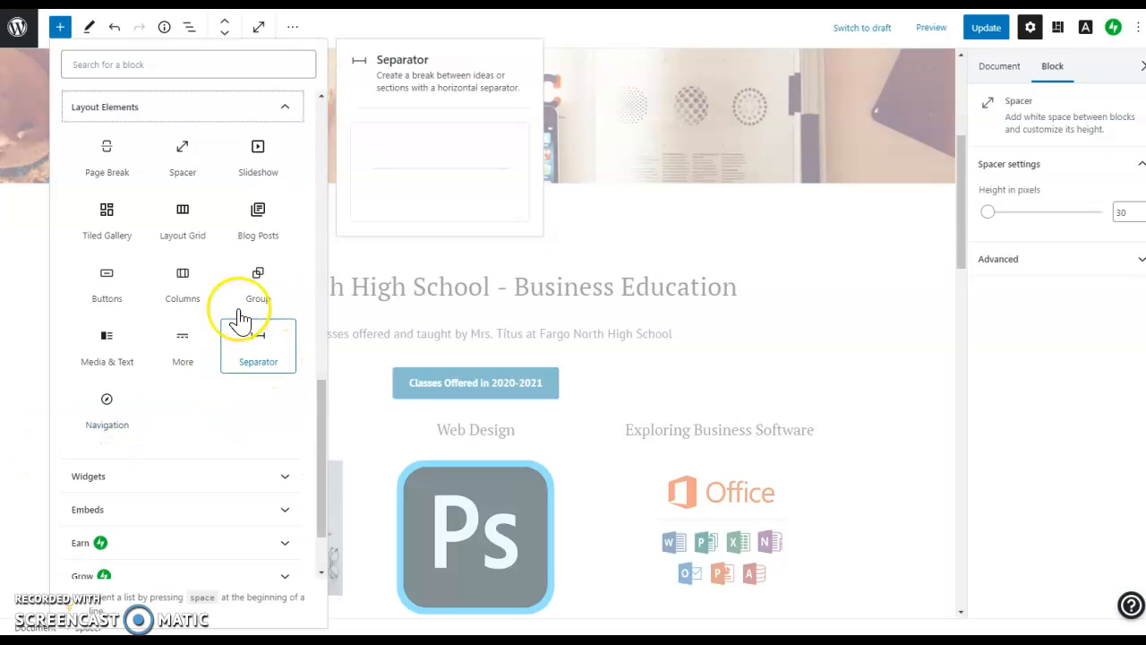
left_click(365, 491)
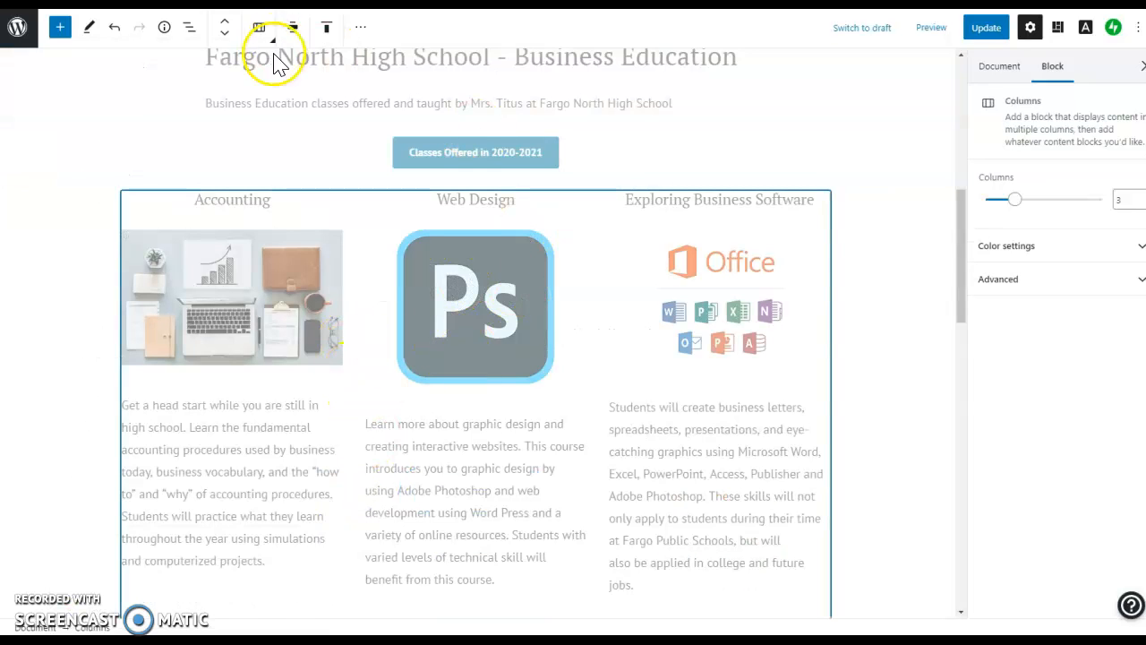
Relabel the Classes Offered in 2020-2021 button as 'Fargo North High School Website'.
scroll(582, 170, "up", 2)
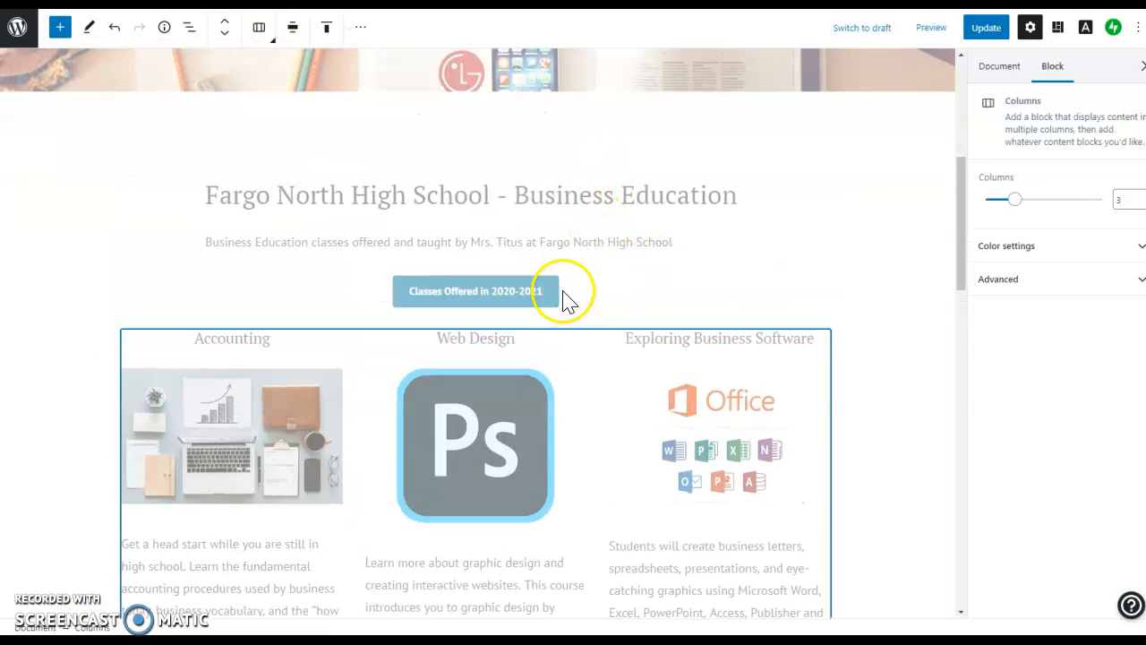
left_click(526, 296)
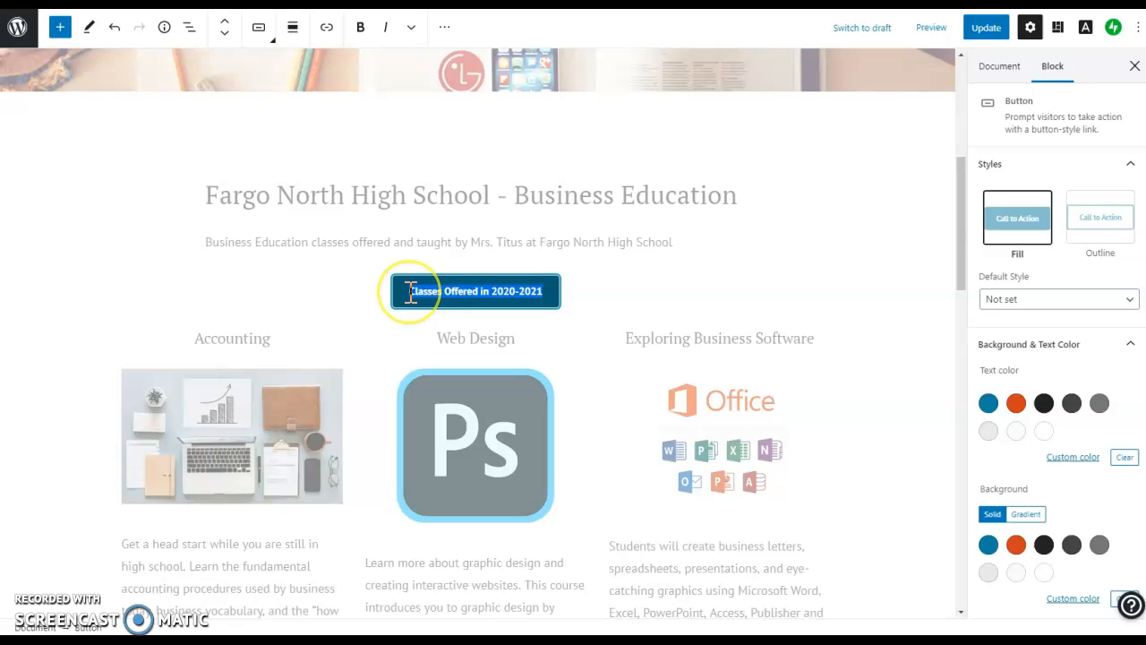
type("Far")
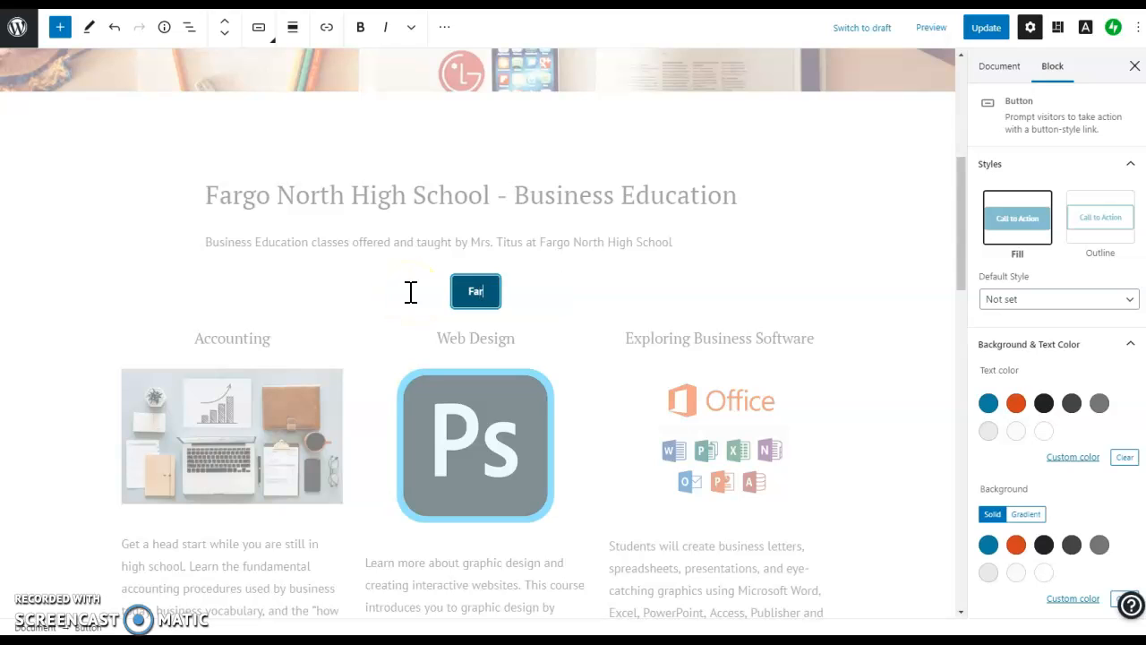
type("go North Hi")
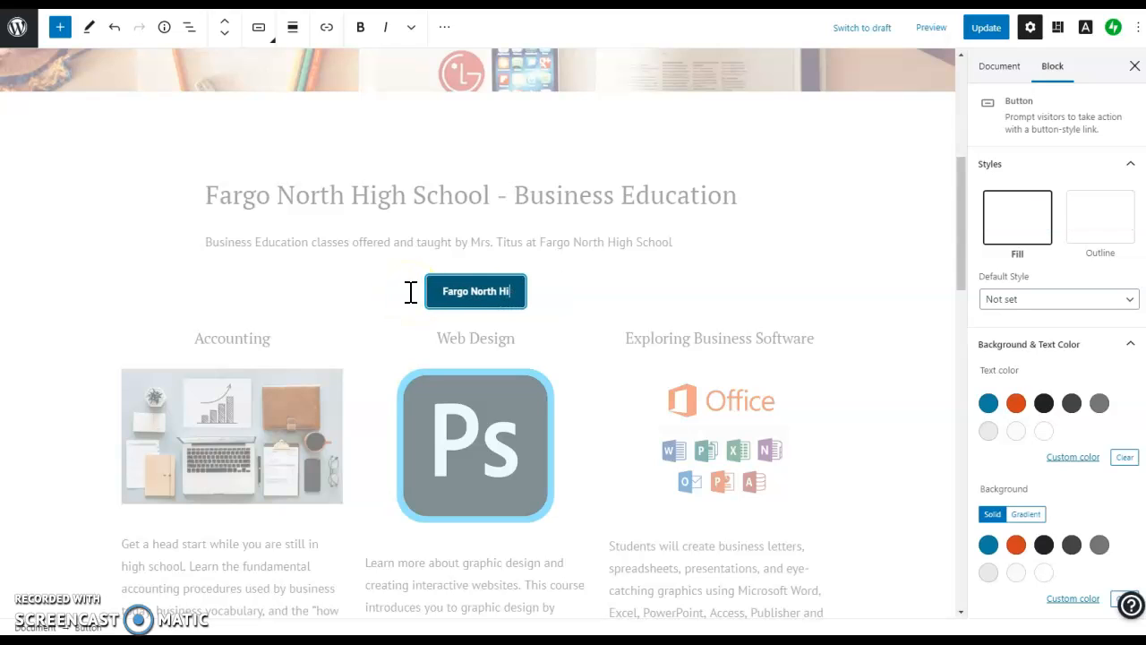
type("gh School Website")
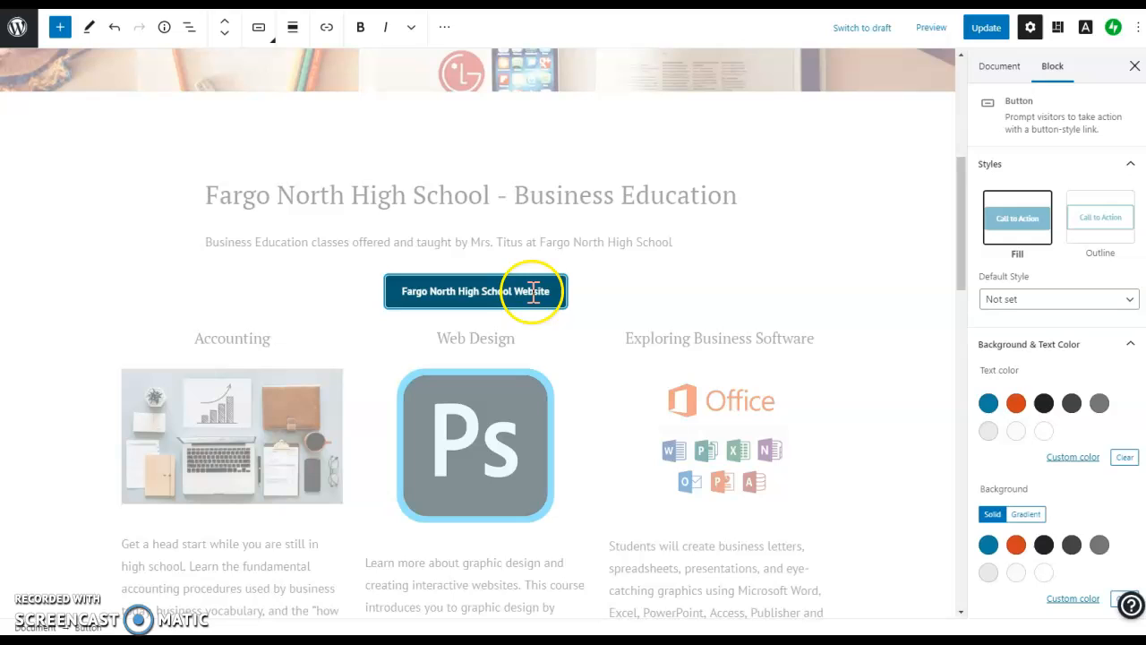
left_click(327, 28)
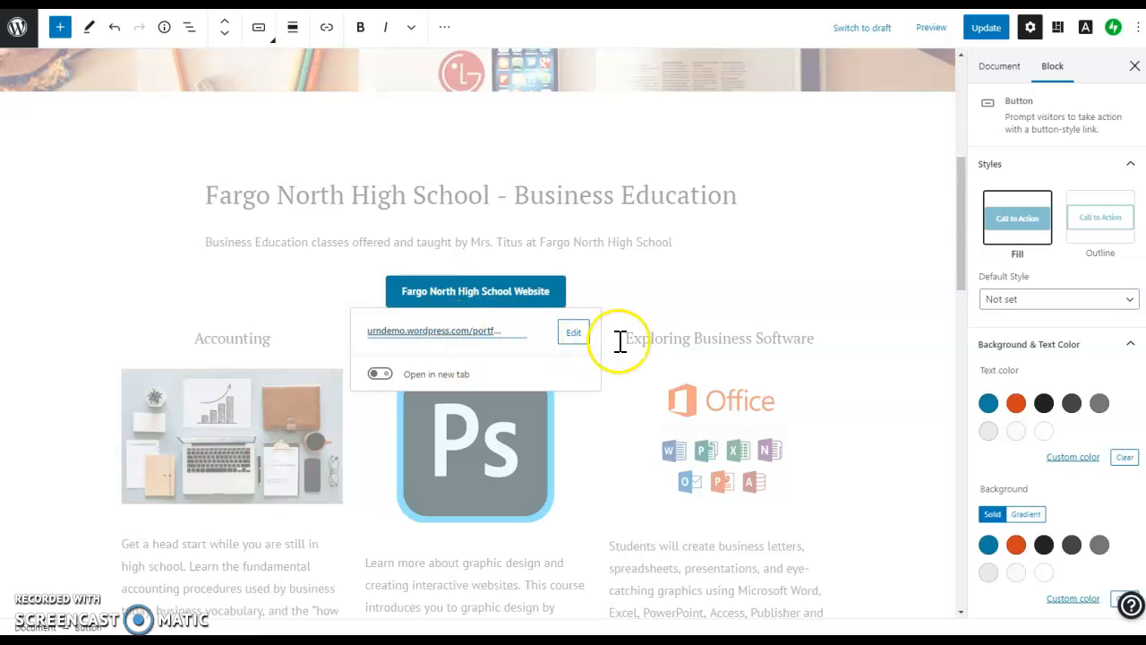
left_click(574, 334)
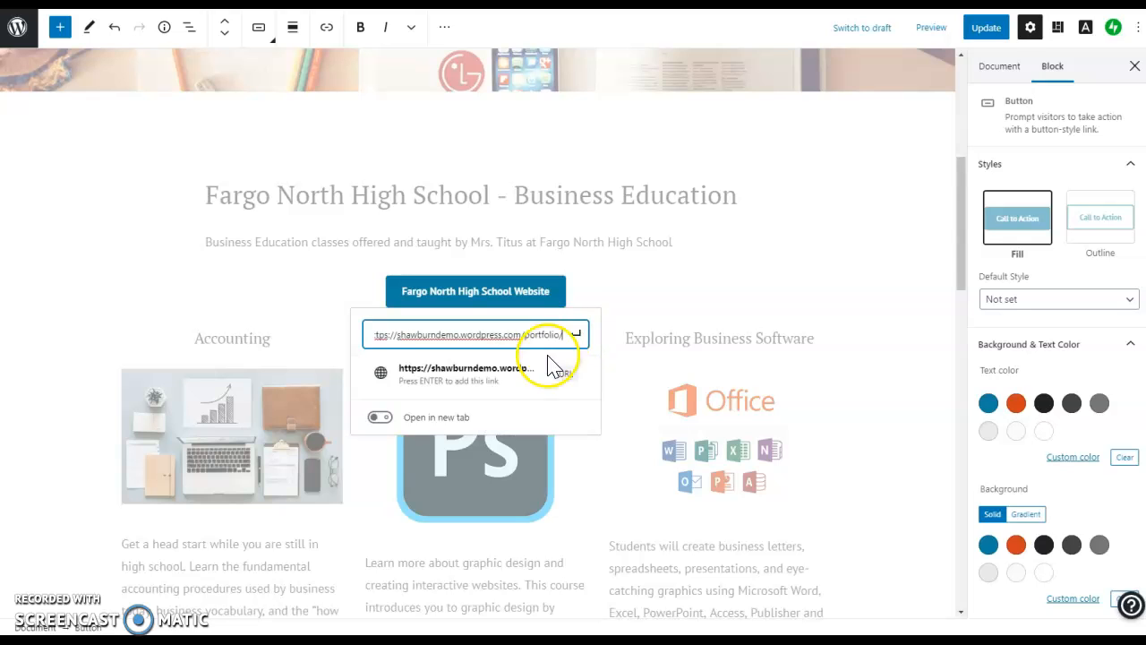
left_click(380, 418)
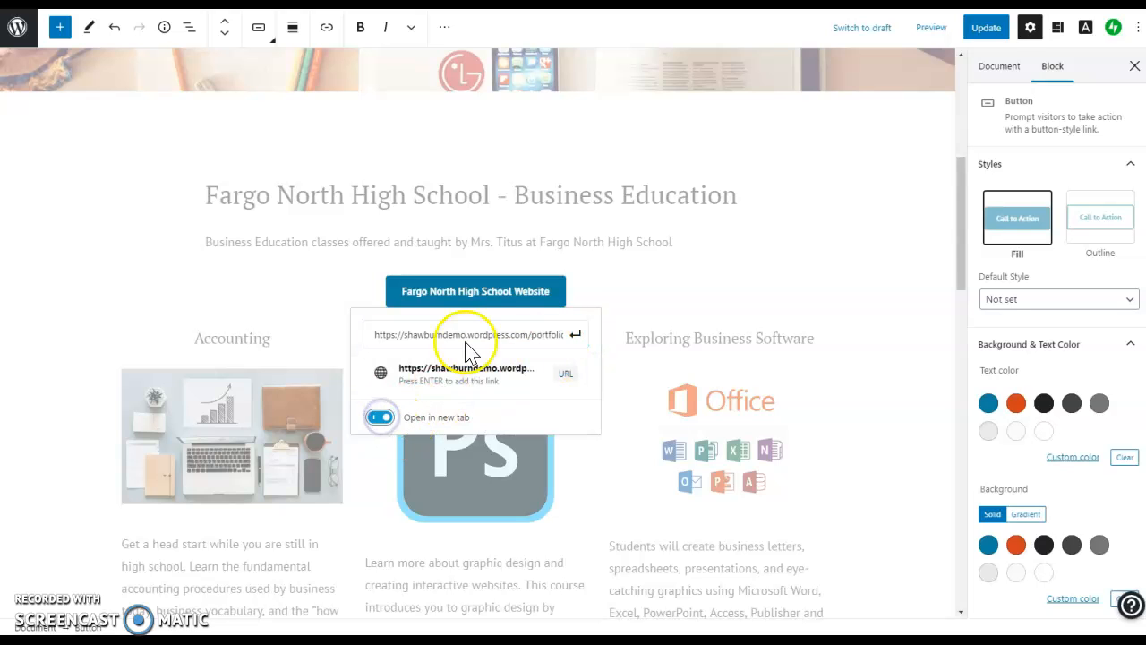
double_click(520, 334)
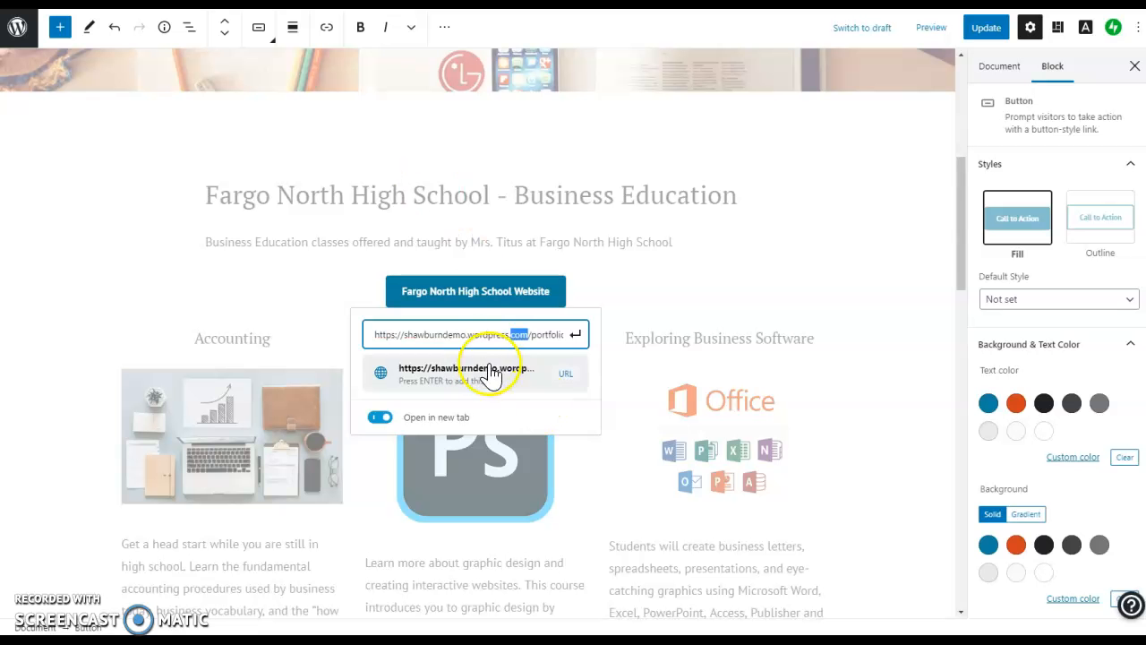
triple_click(520, 333)
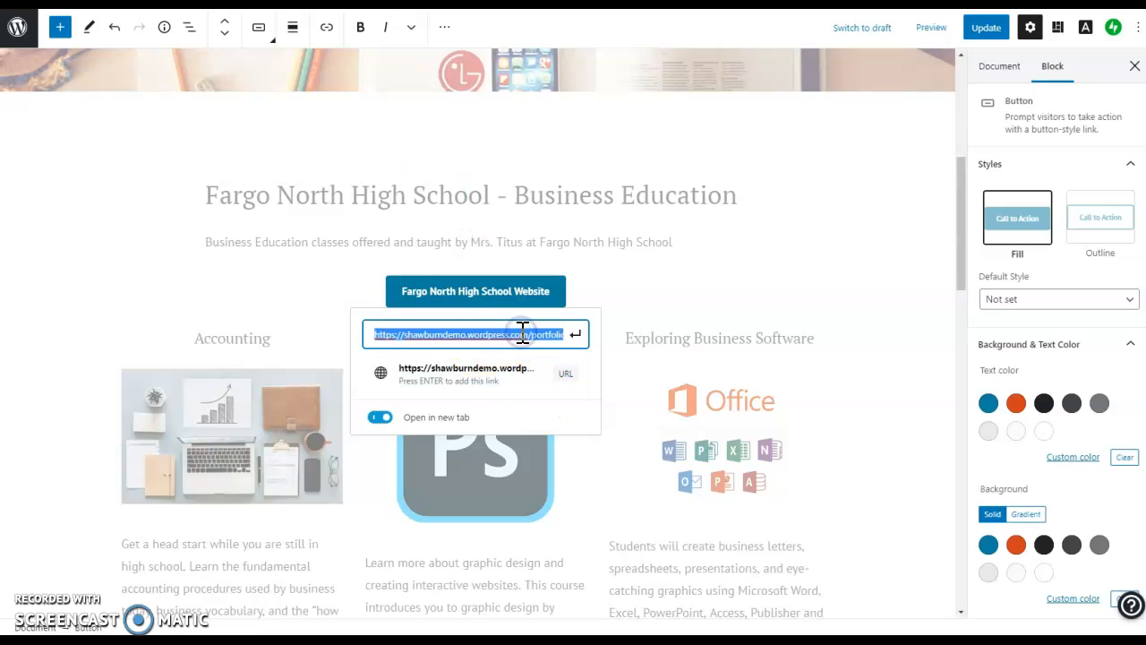
type("https://www.fargo.k12.nd.us/north")
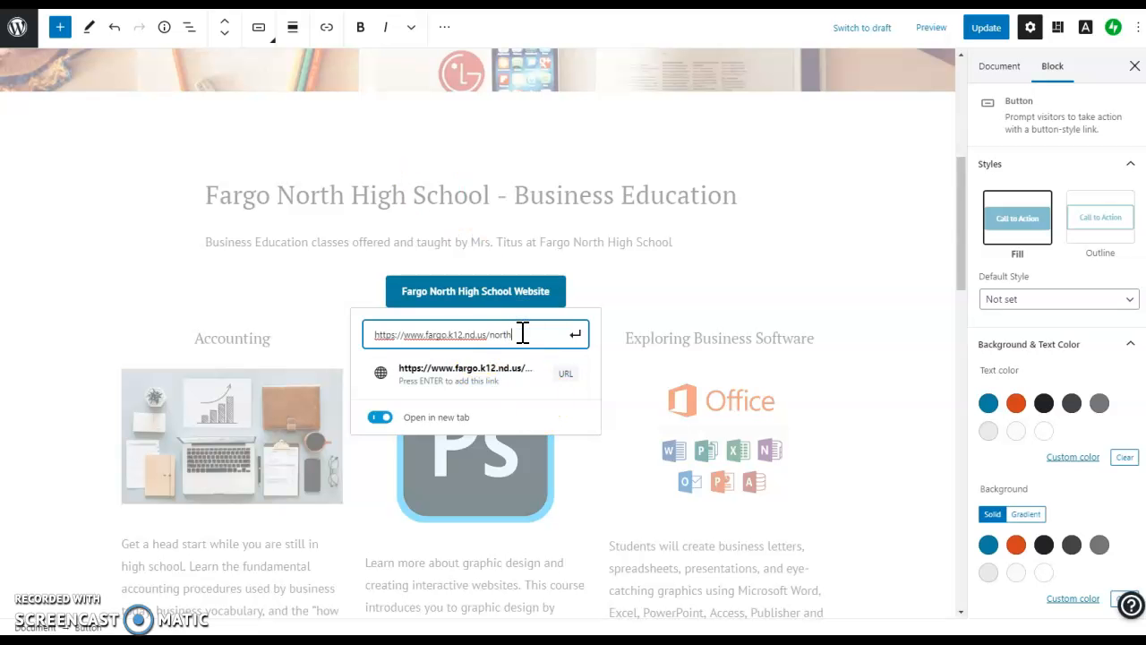
left_click(573, 340)
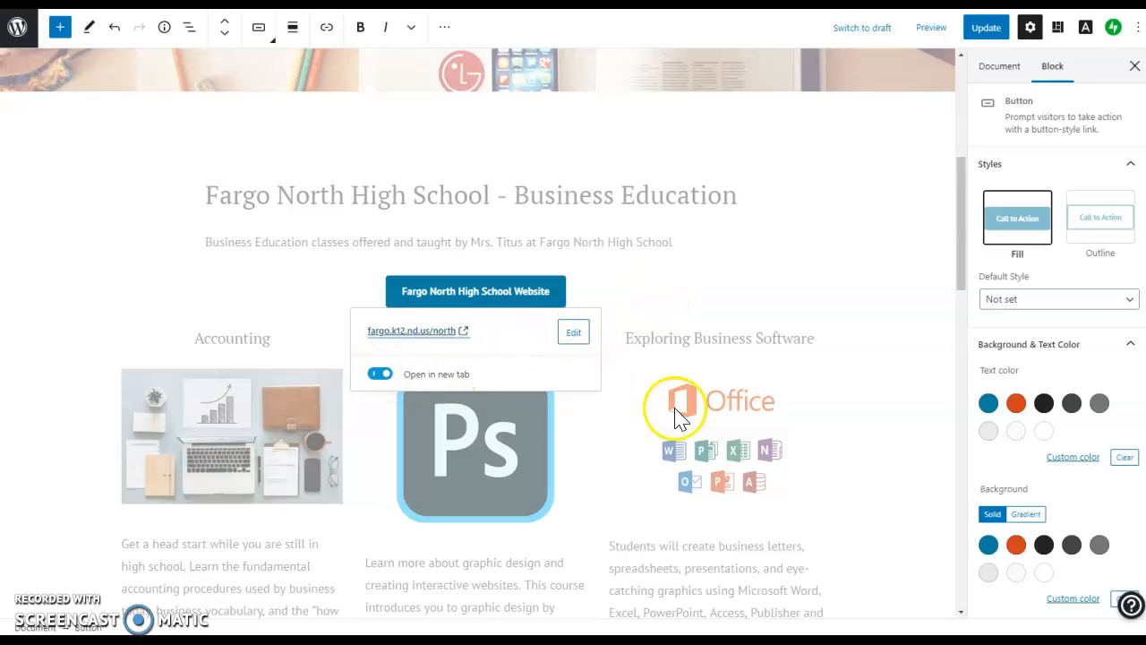
left_click(380, 374)
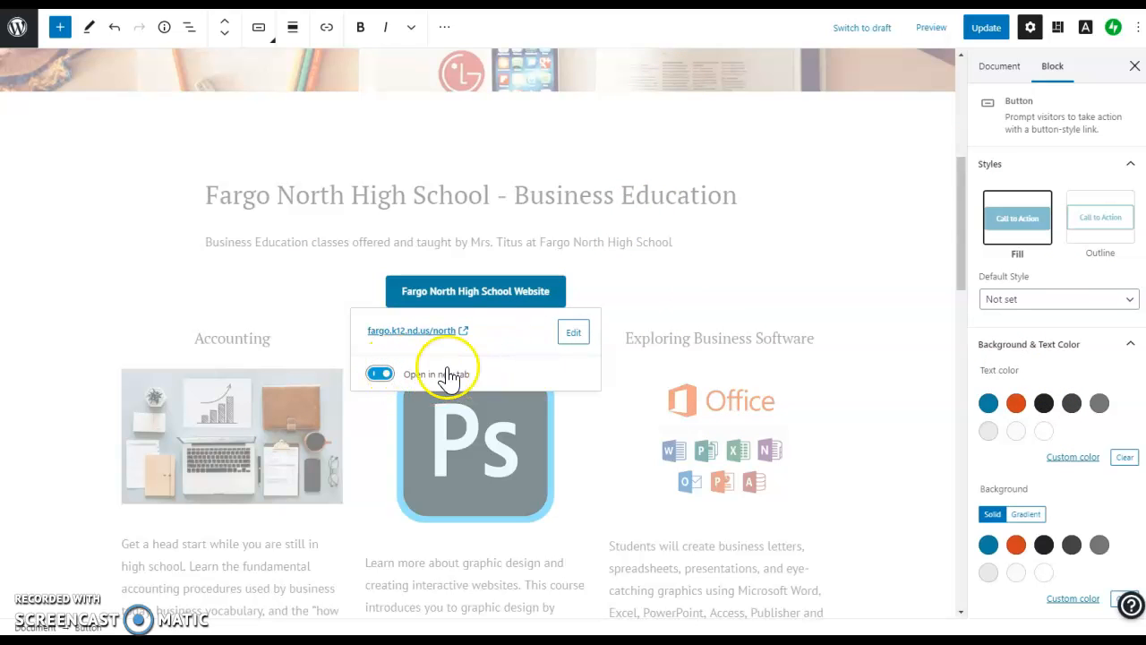
left_click(622, 309)
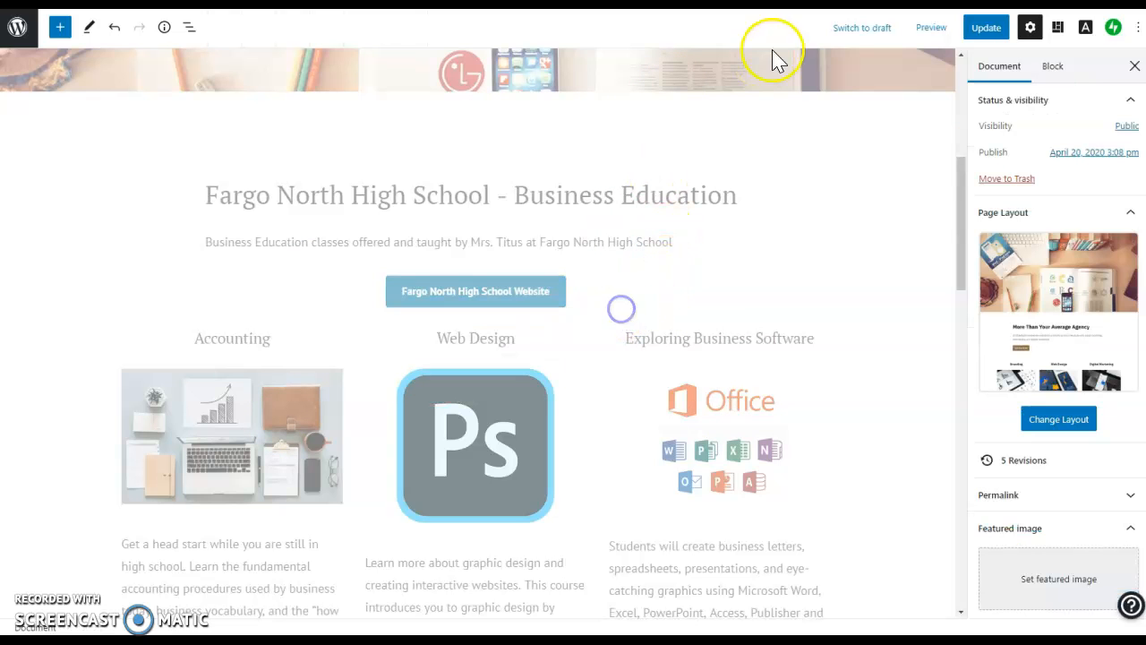
left_click(930, 27)
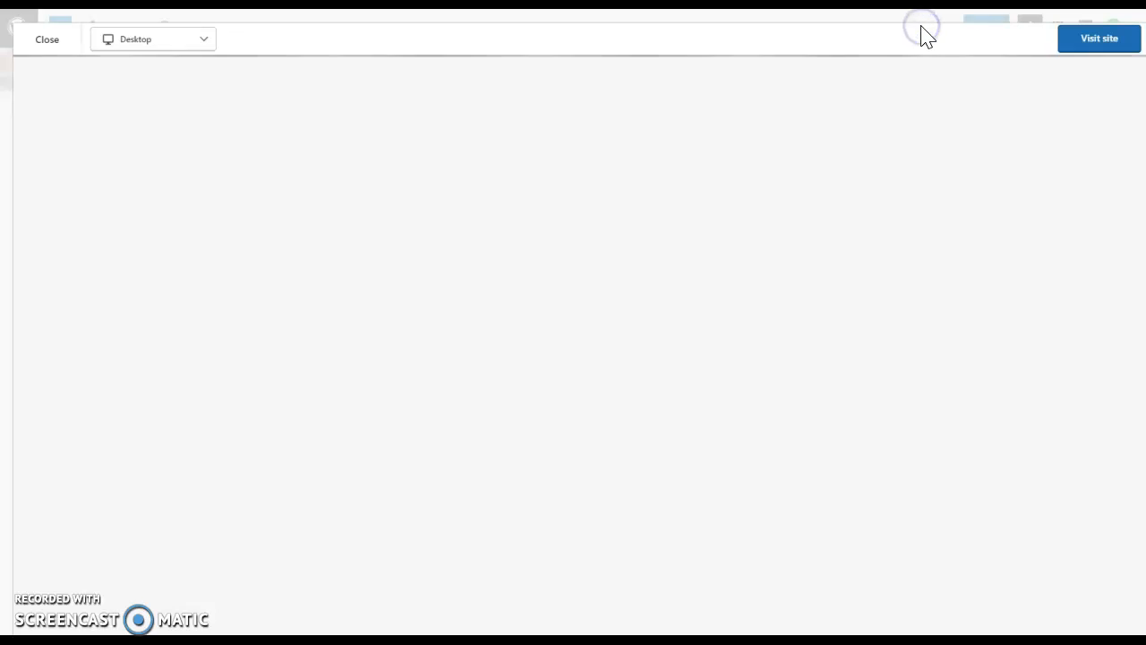
scroll(833, 215, "down", 10)
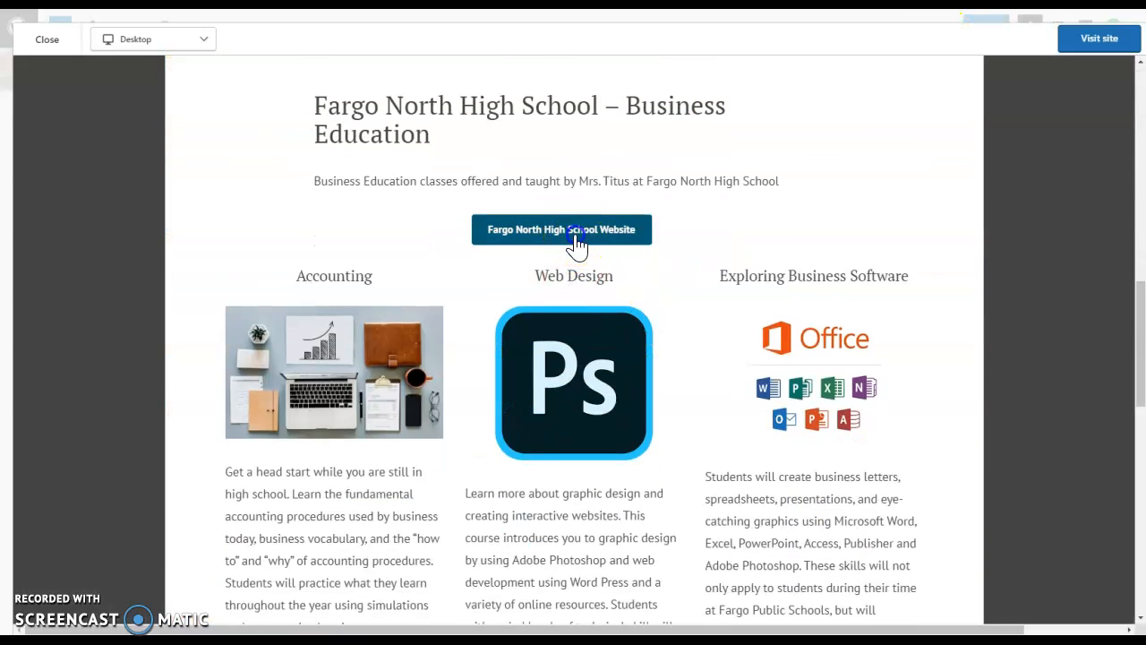
left_click(577, 238)
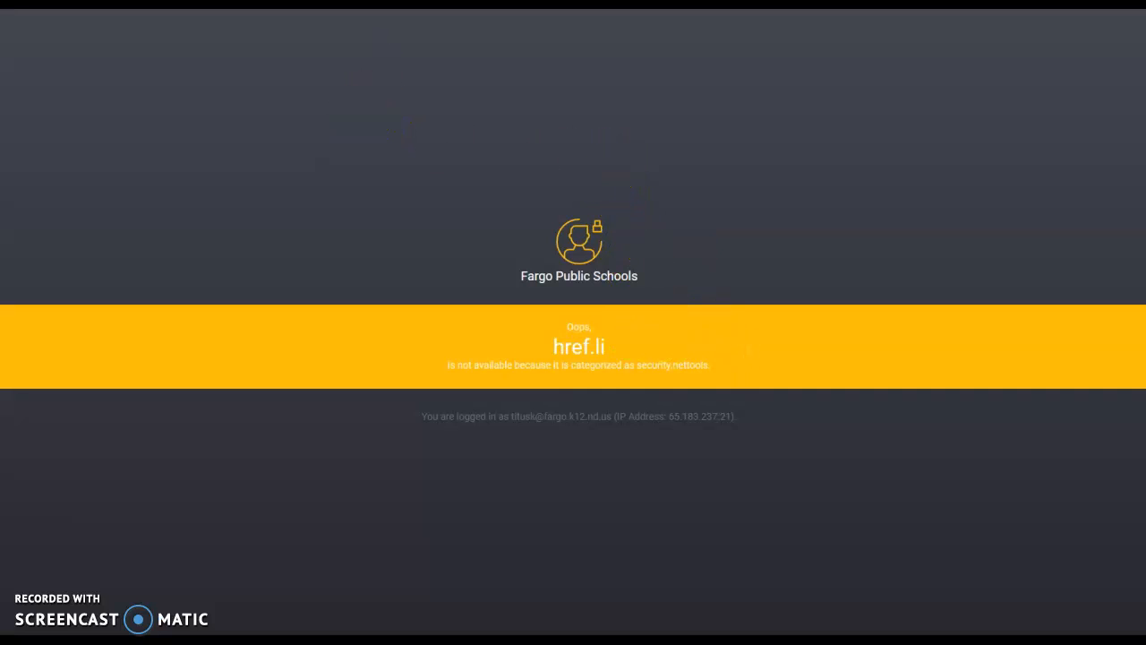
left_click(366, 4)
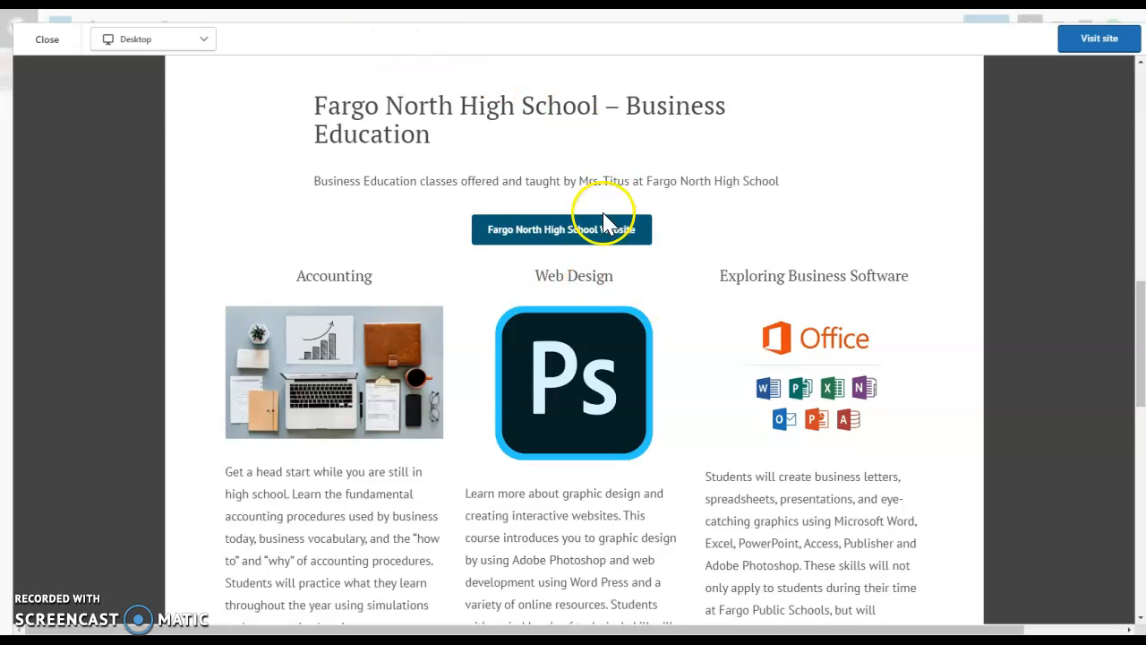
scroll(748, 264, "down", 2)
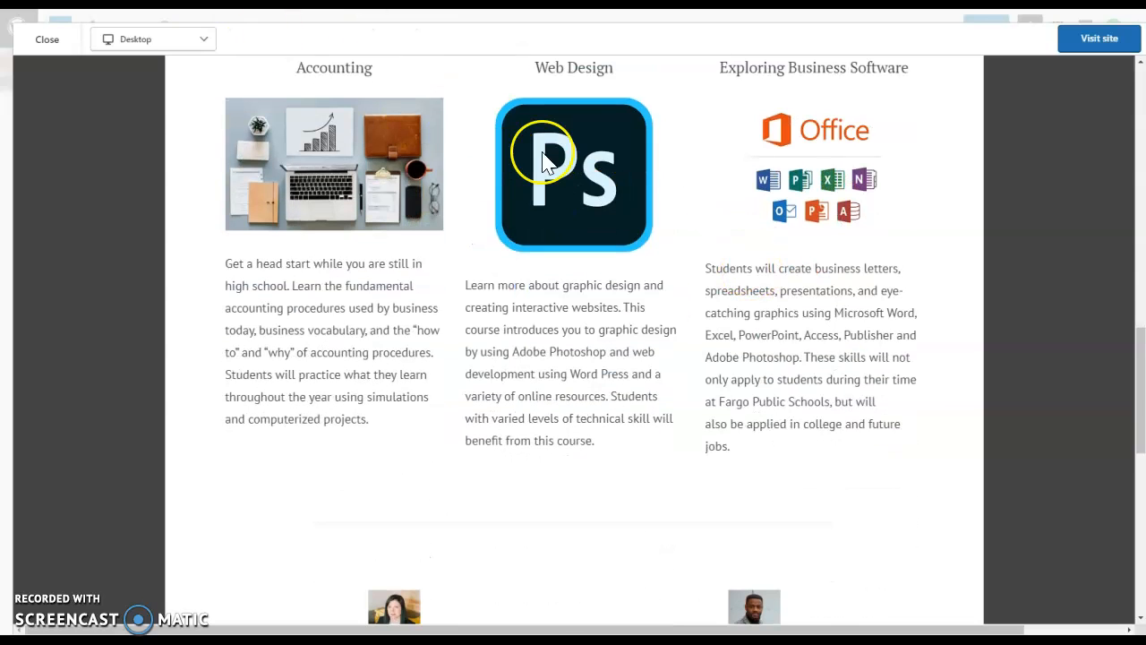
left_click(49, 40)
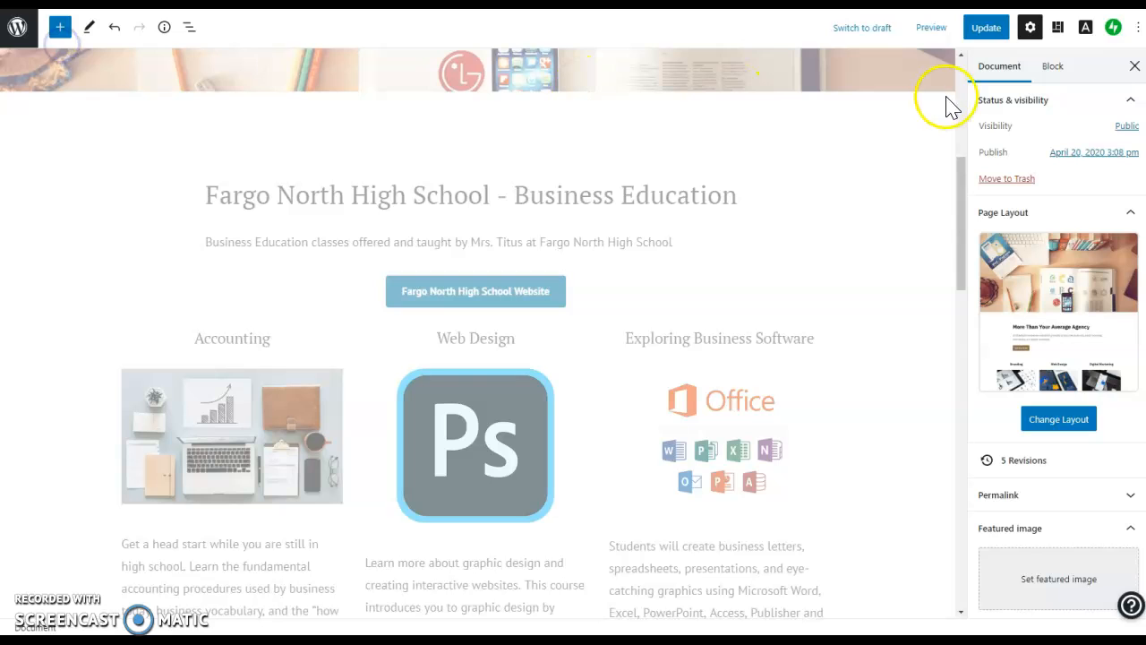
Update the Home page to save the edits, then return to the Pages list.
left_click(18, 36)
left_click(703, 65)
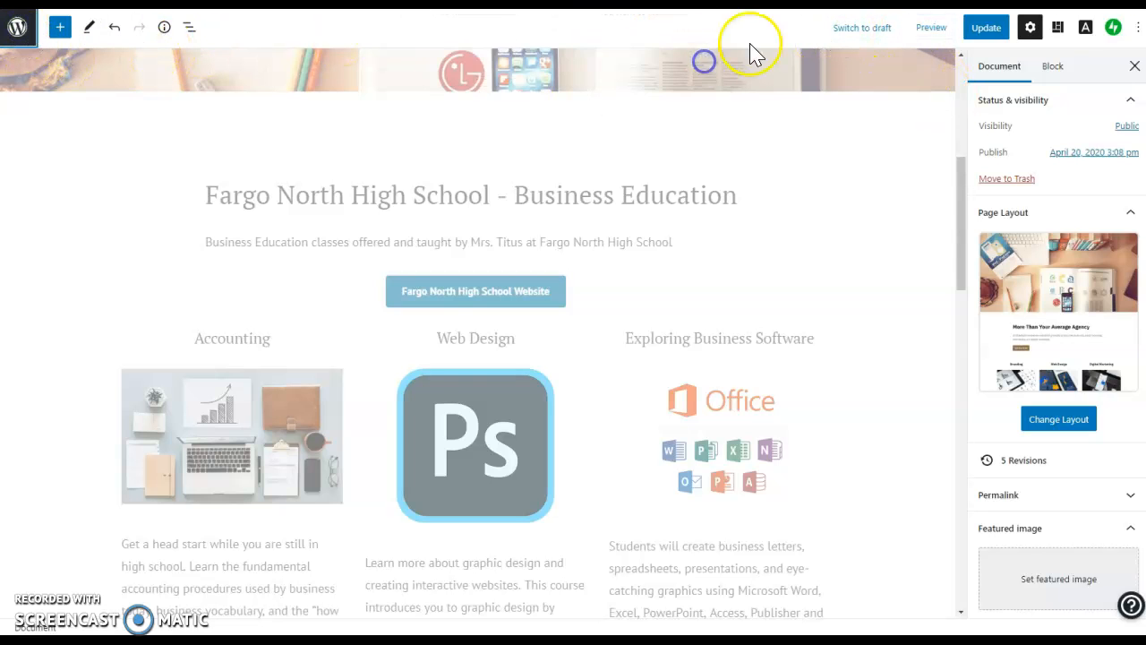
scroll(844, 81, "down", 3)
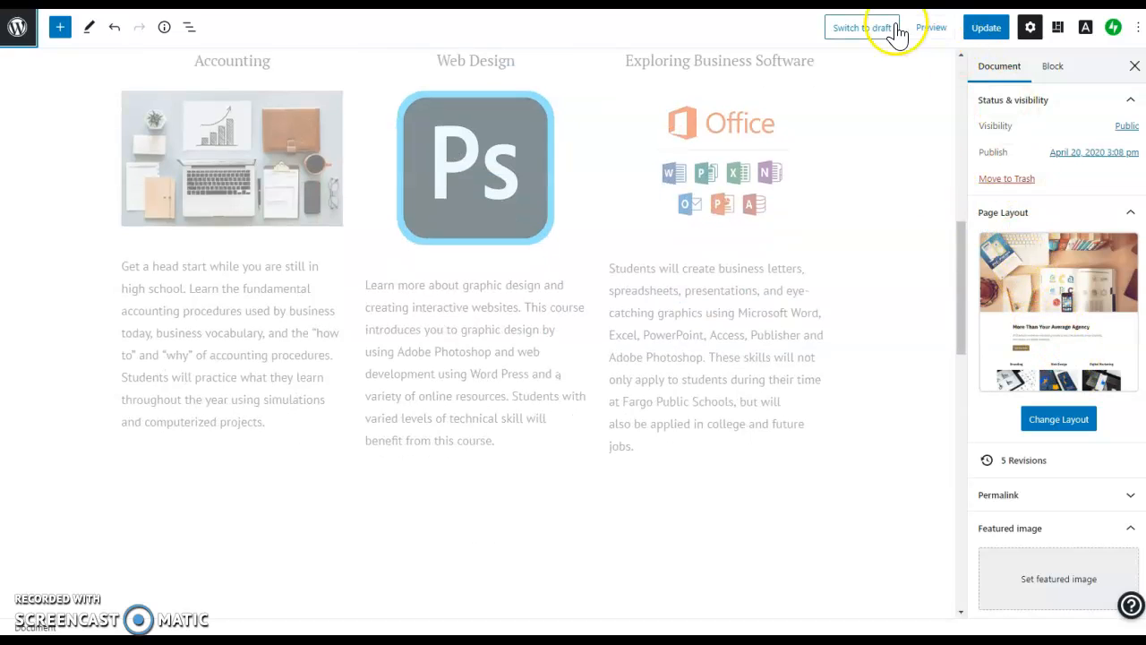
left_click(989, 28)
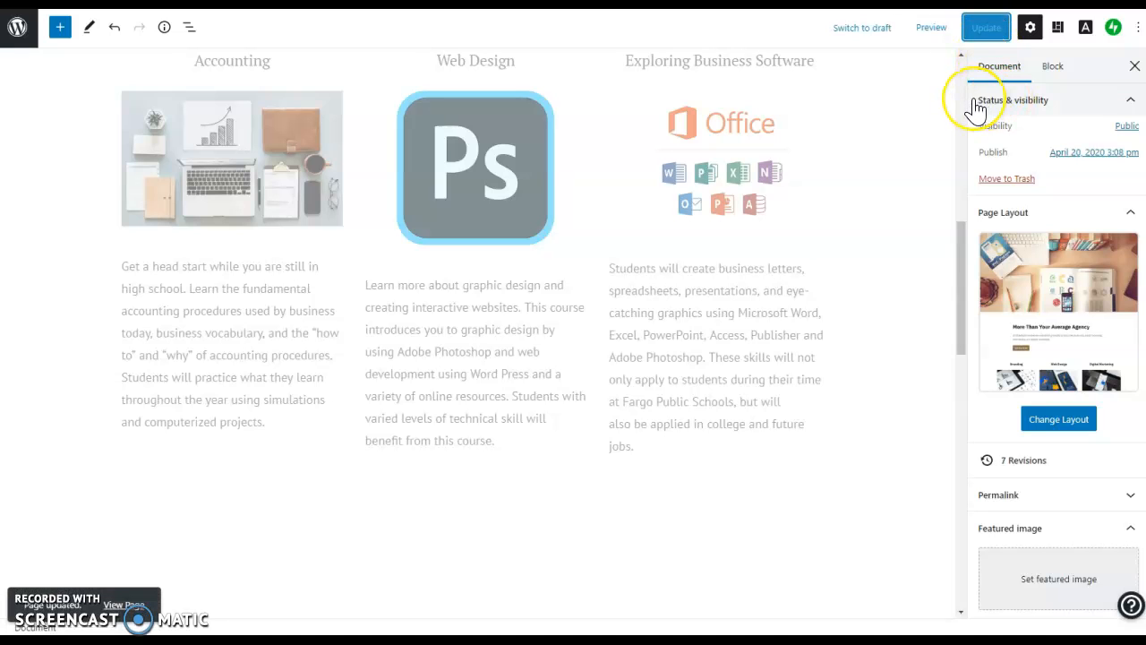
left_click(14, 28)
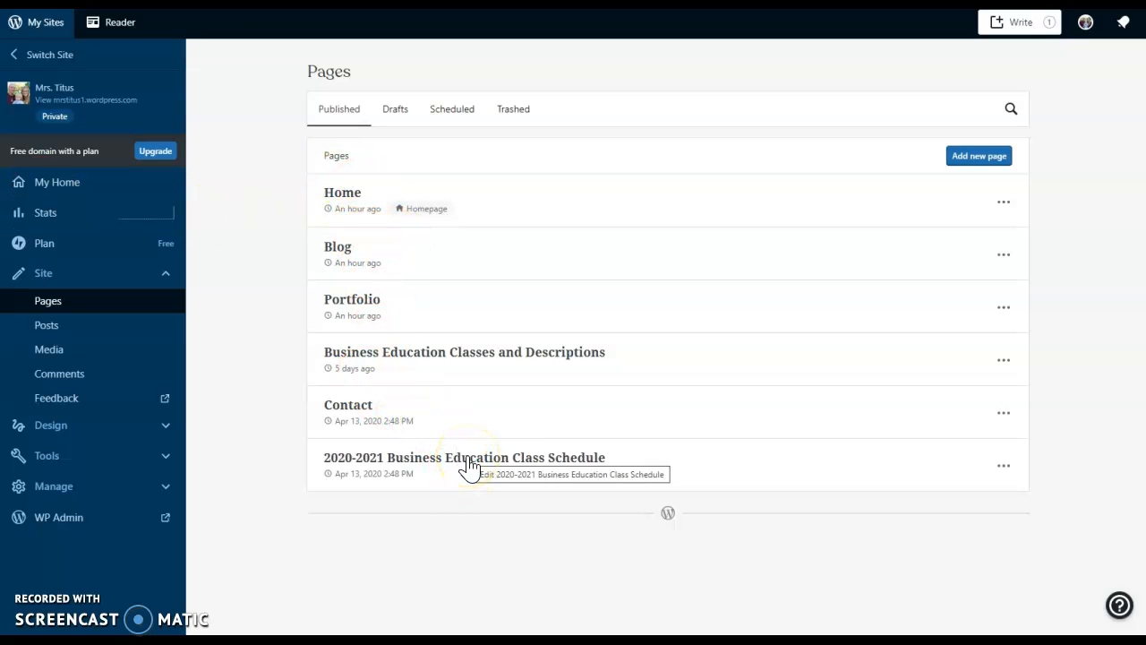
Edit the 2020-2021 Business Education Class Schedule page from its actions menu.
left_click(1003, 468)
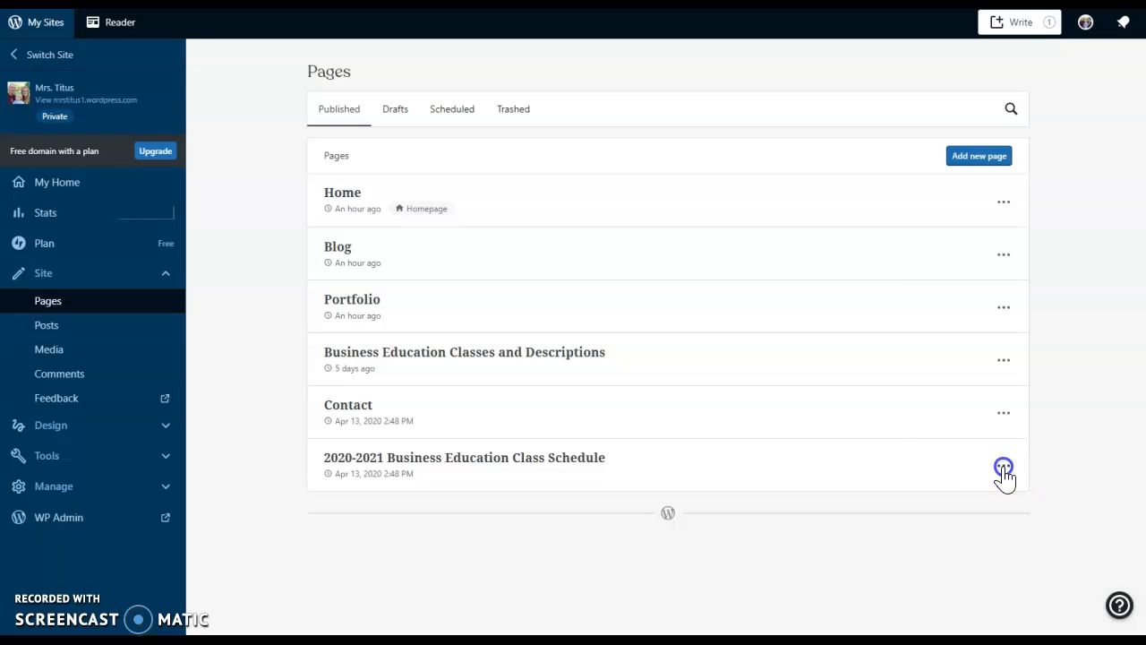
left_click(952, 251)
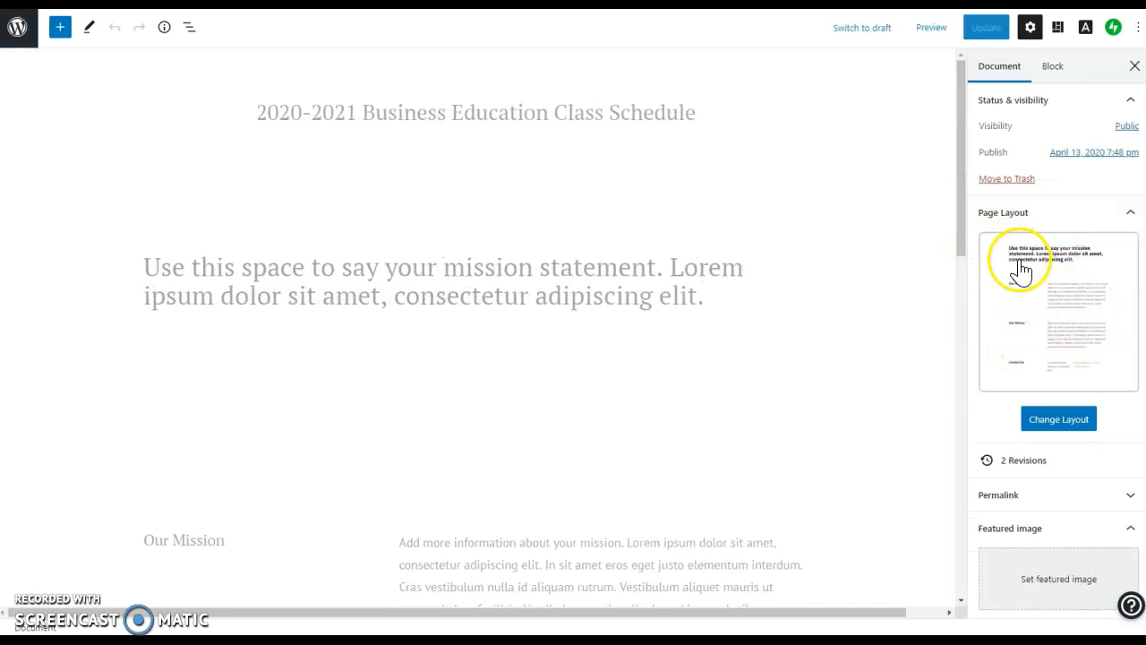
Open the page layout chooser and browse the thumbnails, keeping the About layout selected.
left_click(1082, 428)
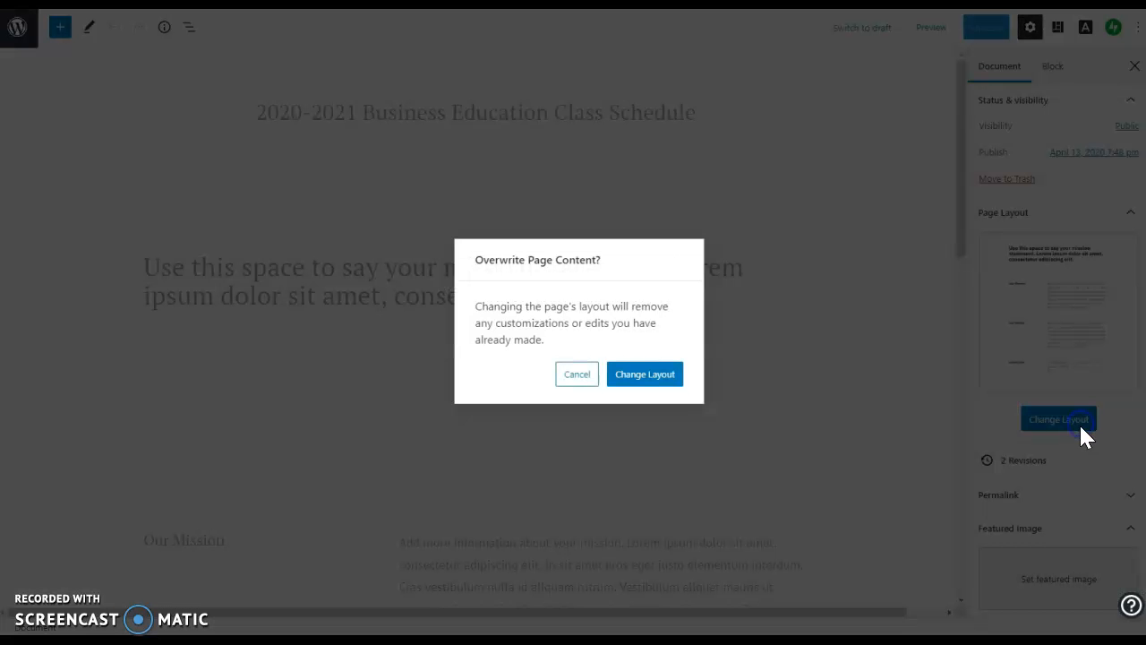
left_click(651, 382)
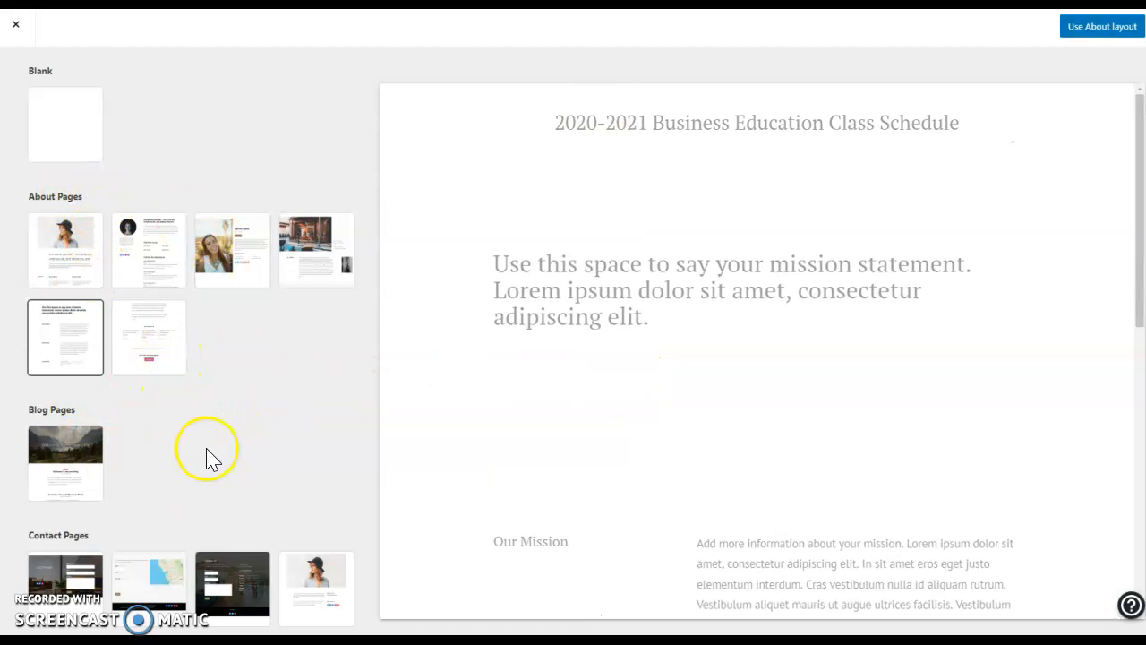
scroll(51, 468, "down", 3)
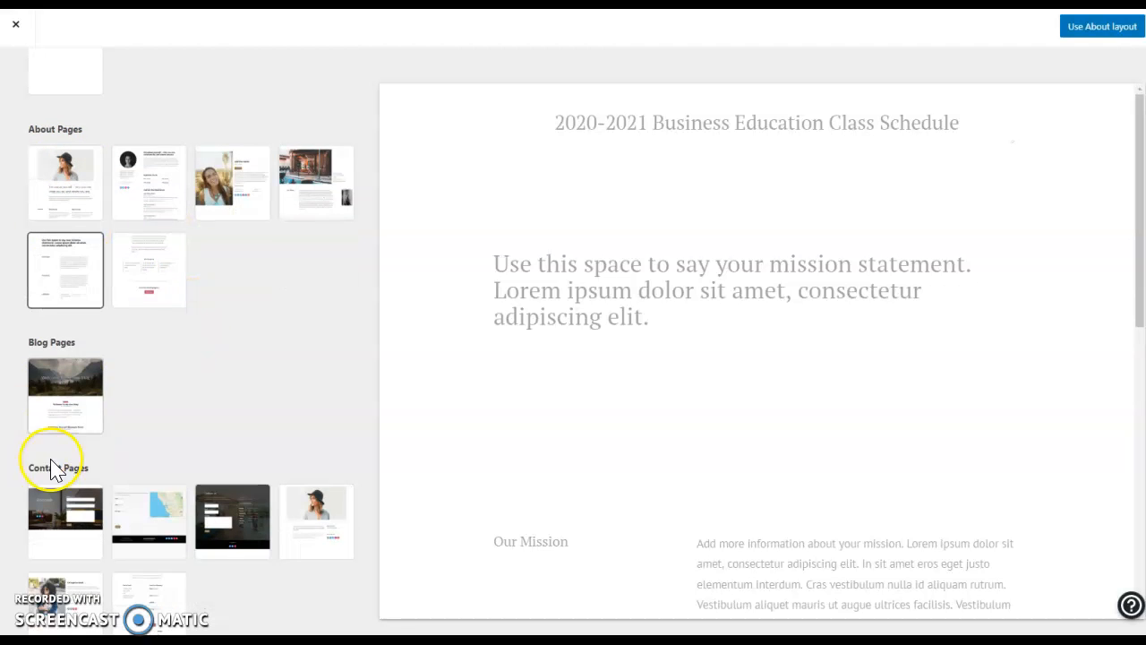
scroll(135, 519, "down", 9)
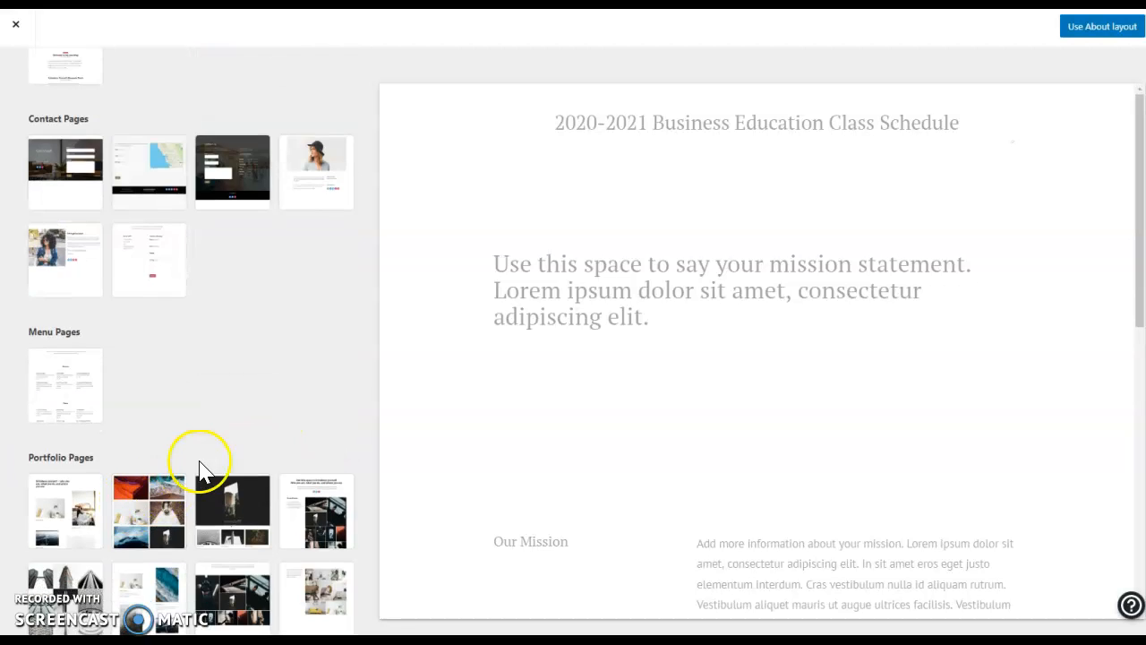
scroll(182, 407, "down", 2)
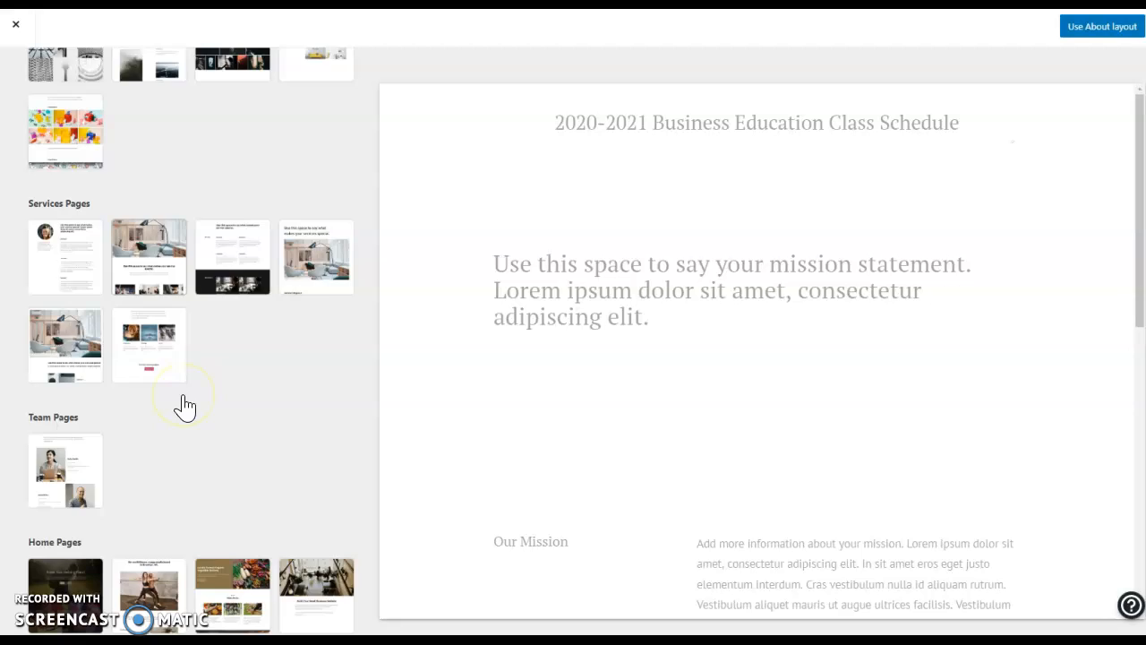
scroll(186, 405, "up", 10)
left_click(85, 344)
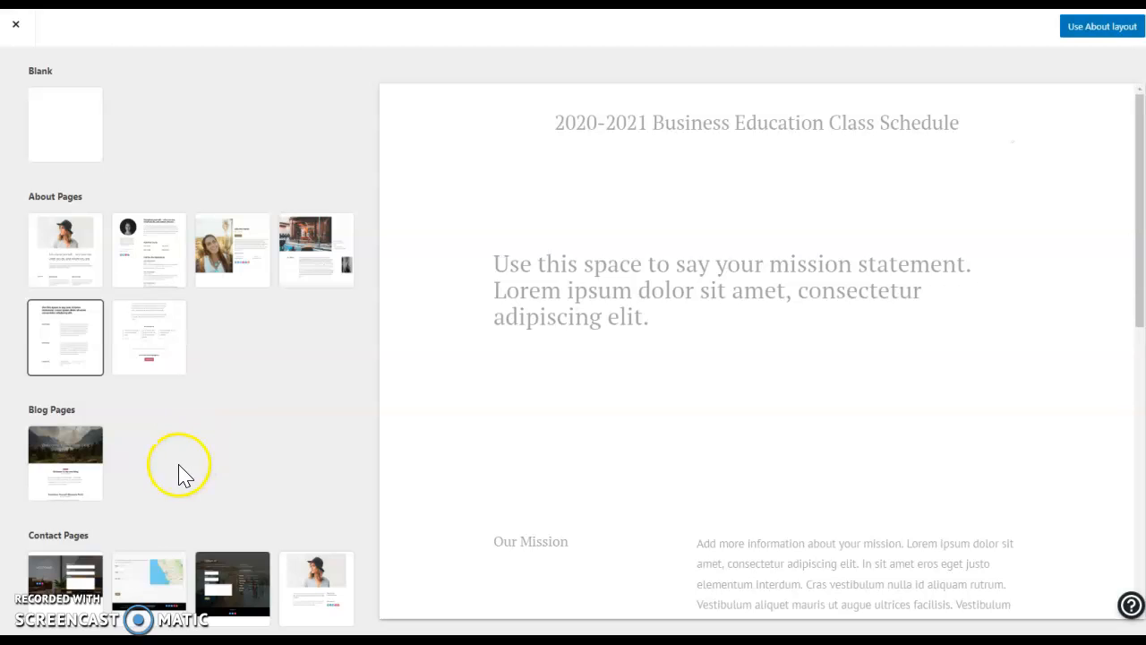
Scroll through the remaining layouts and close the chooser without applying one.
scroll(179, 475, "down", 5)
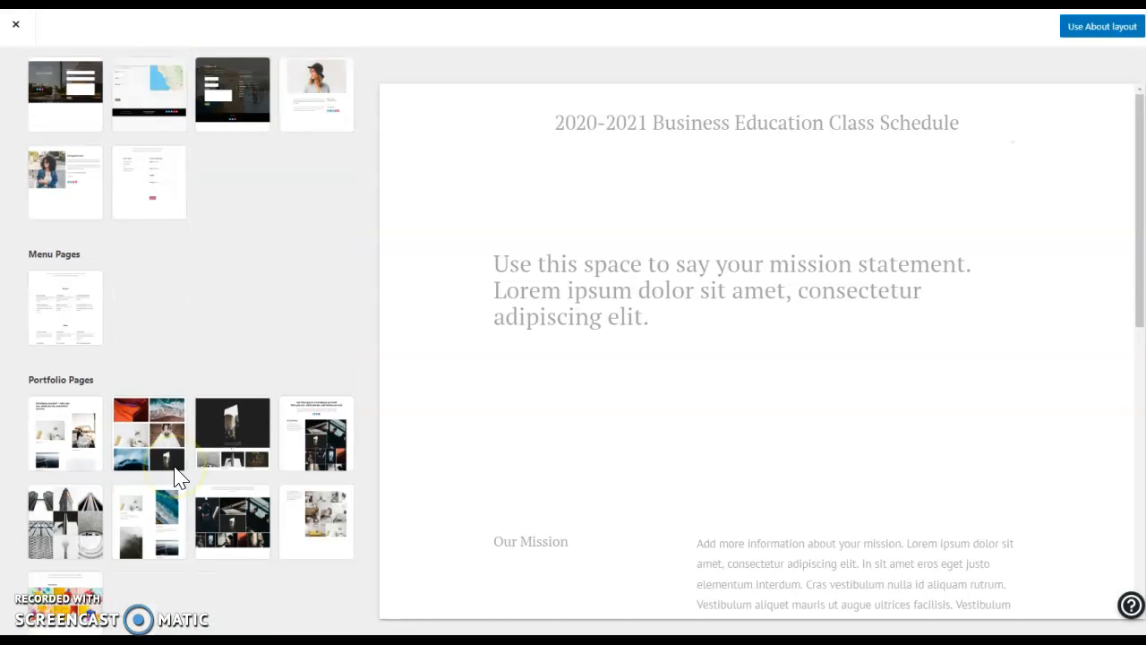
scroll(56, 213, "up", 2)
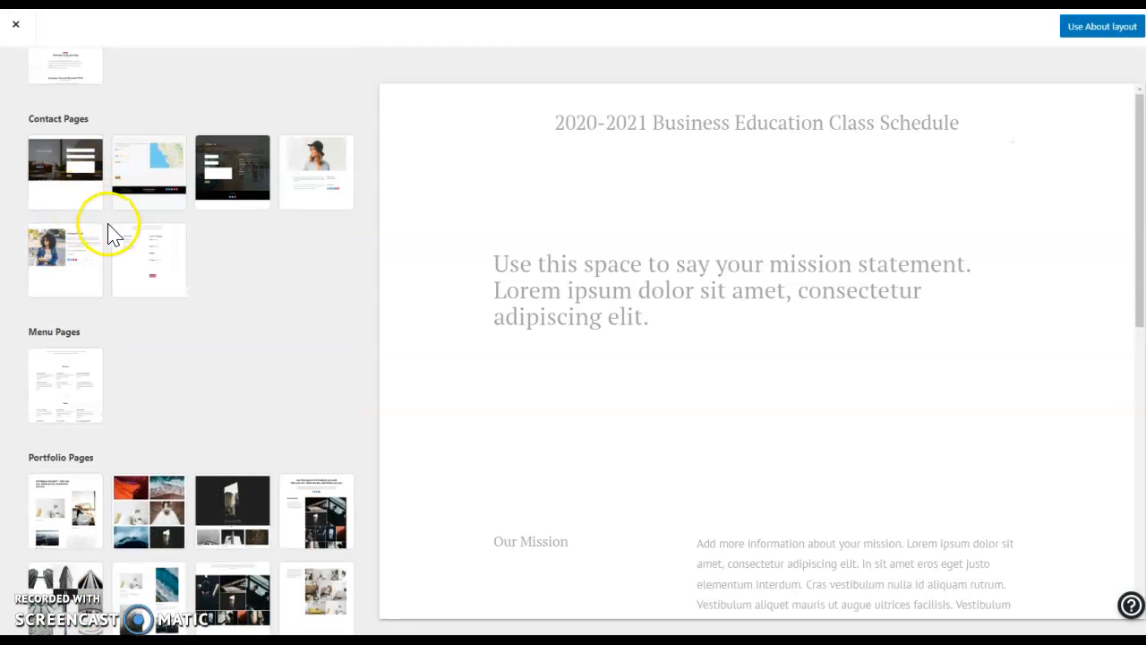
scroll(101, 335, "down", 3)
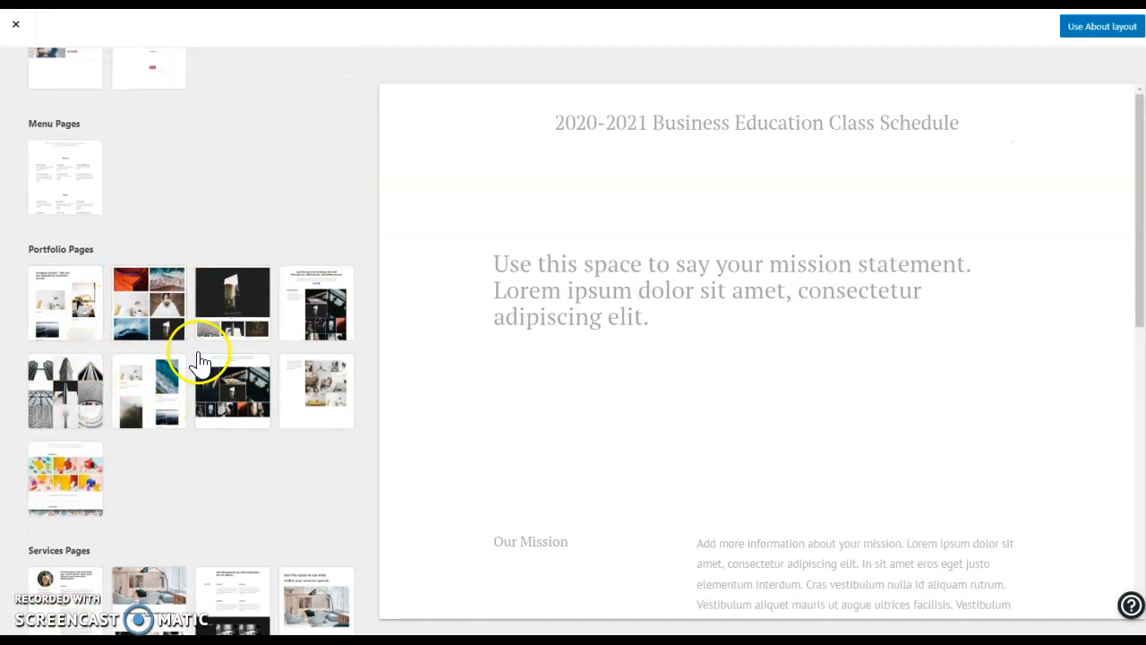
scroll(90, 302, "down", 1)
scroll(239, 517, "down", 2)
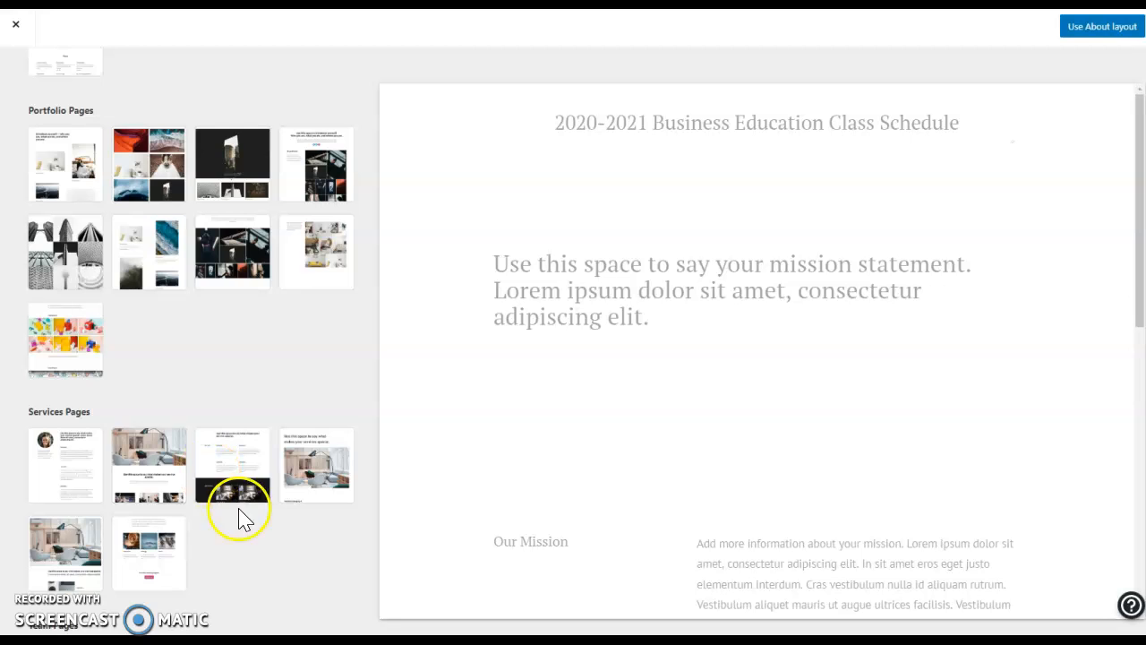
scroll(85, 529, "down", 3)
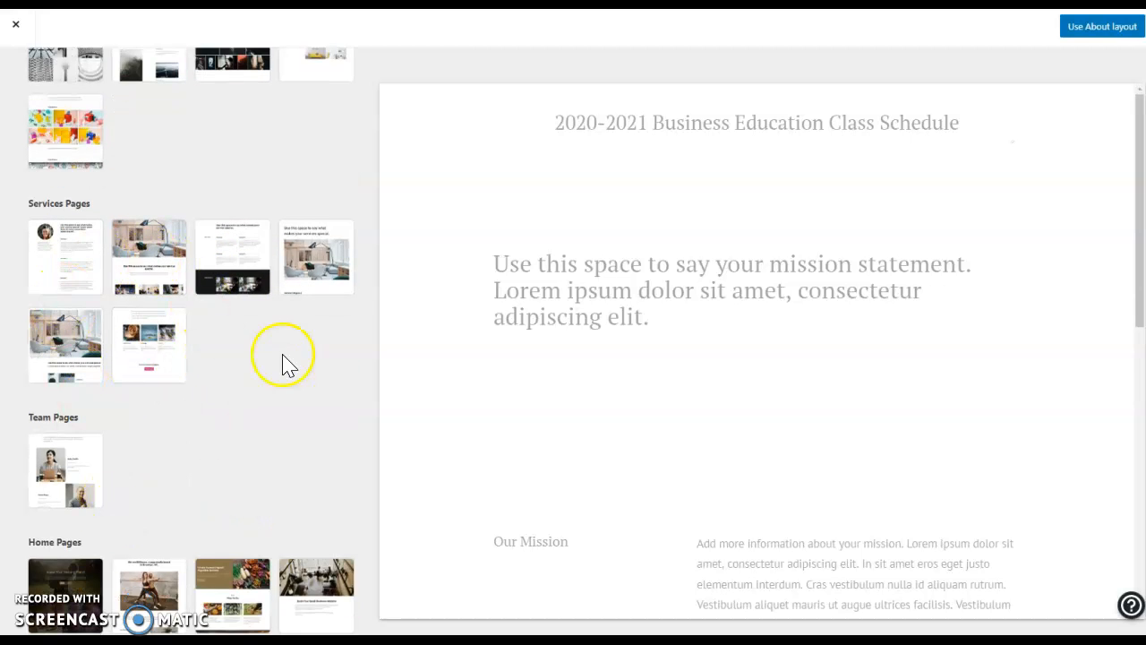
scroll(281, 411, "down", 1)
scroll(281, 412, "down", 5)
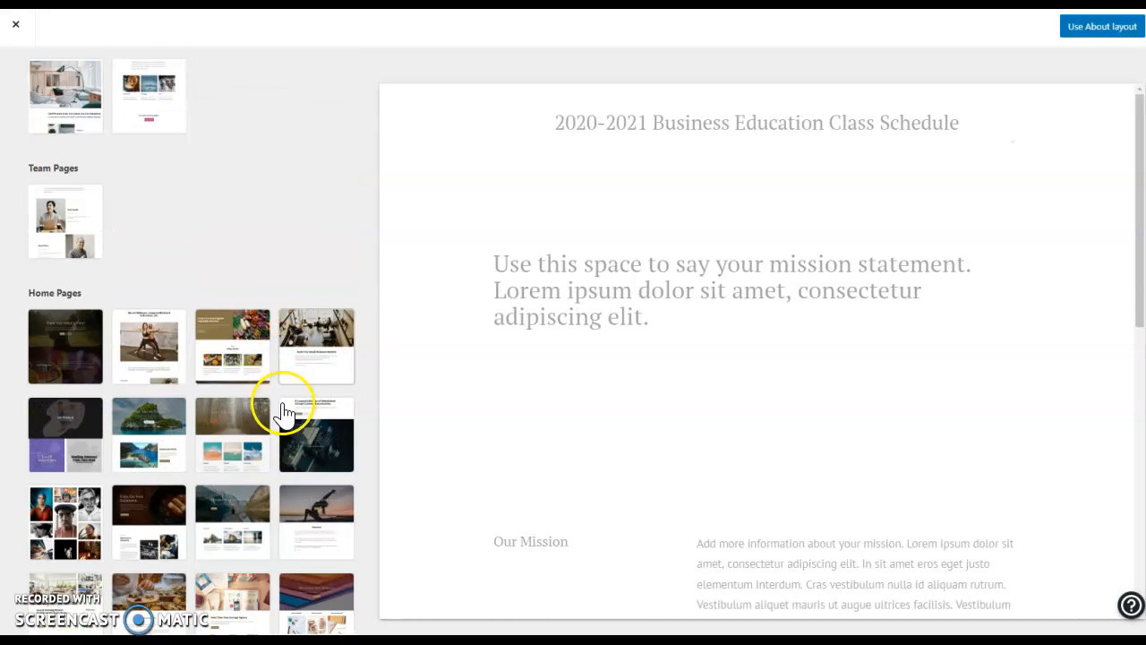
scroll(274, 397, "up", 15)
scroll(195, 257, "up", 1)
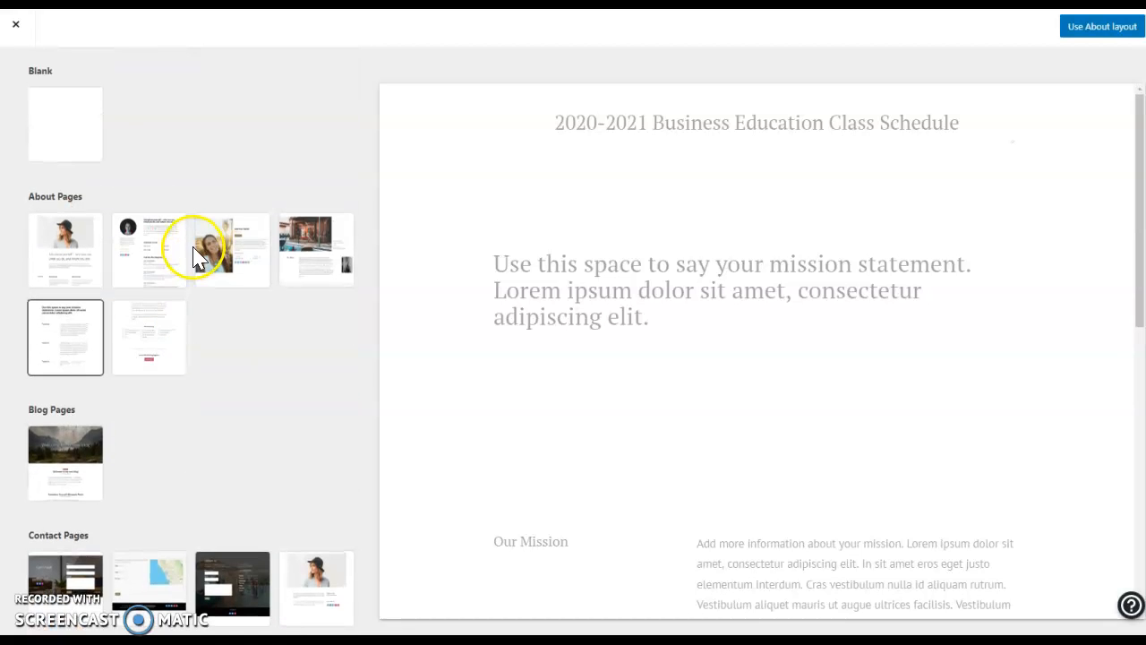
left_click(16, 27)
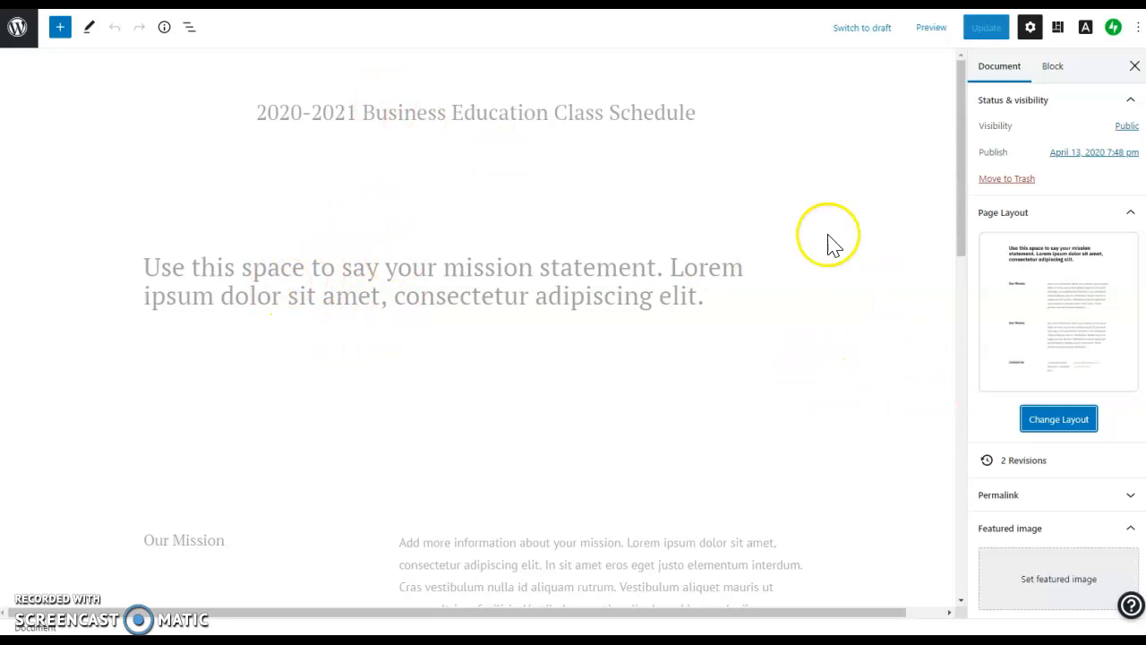
double_click(611, 123)
triple_click(565, 109)
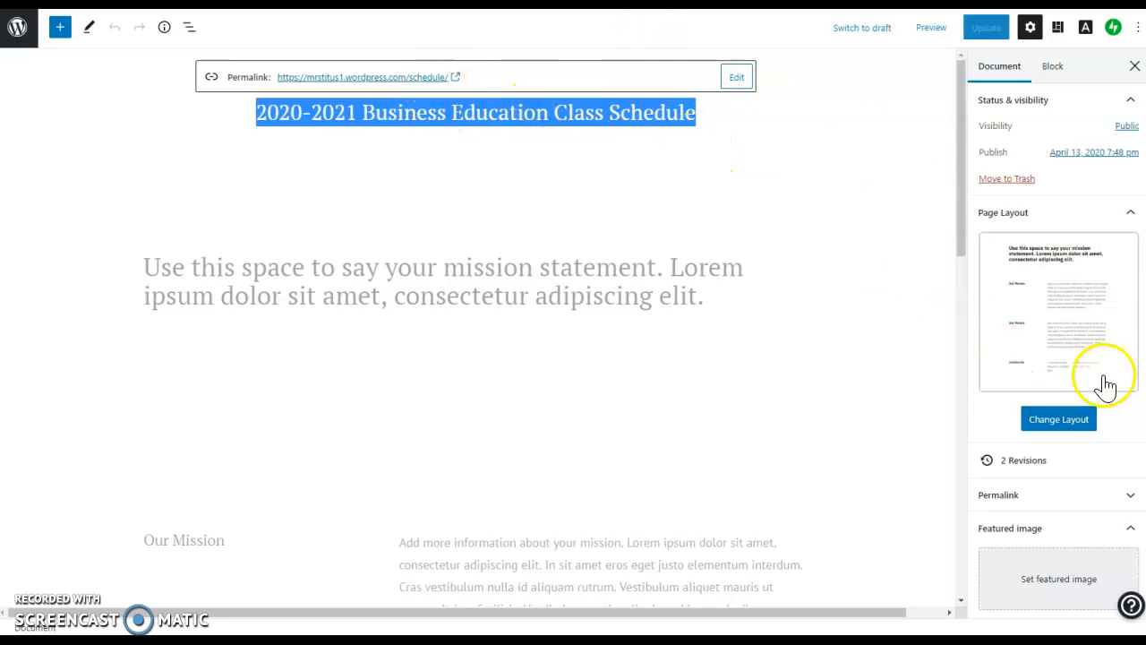
scroll(1070, 443, "down", 2)
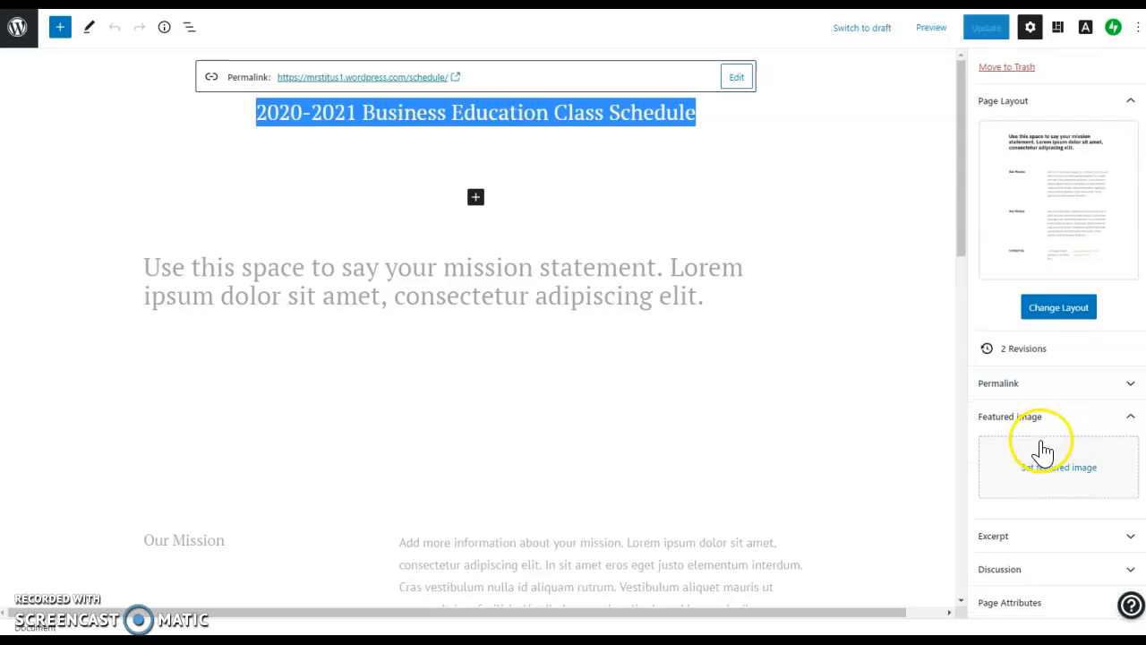
scroll(1046, 445, "up", 2)
left_click(1019, 214)
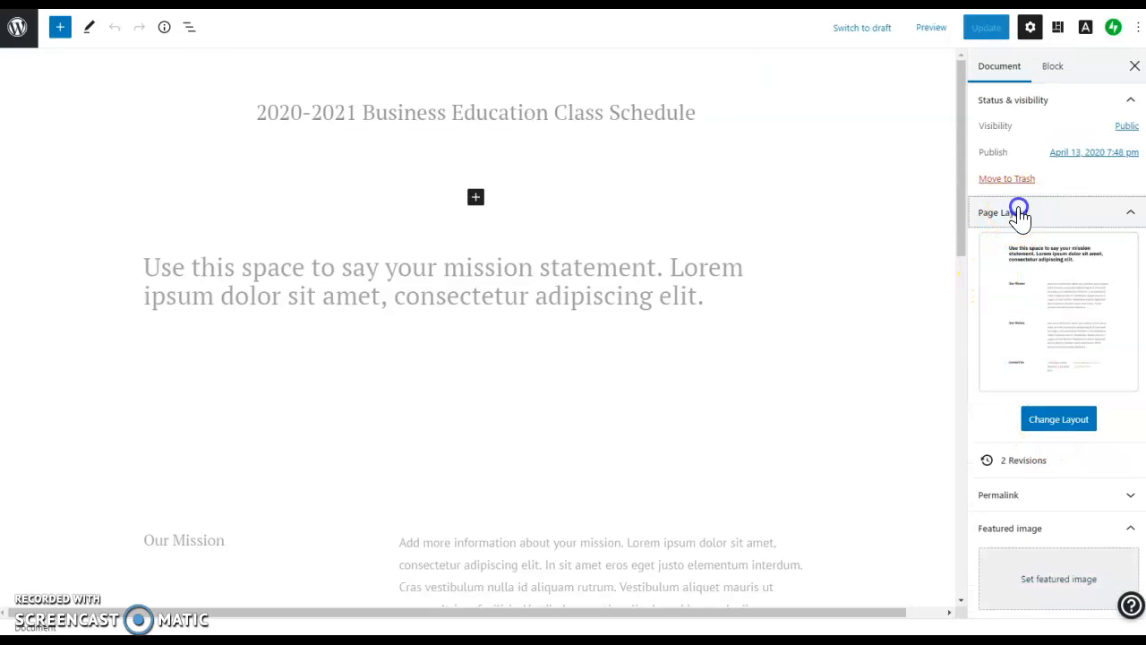
double_click(391, 112)
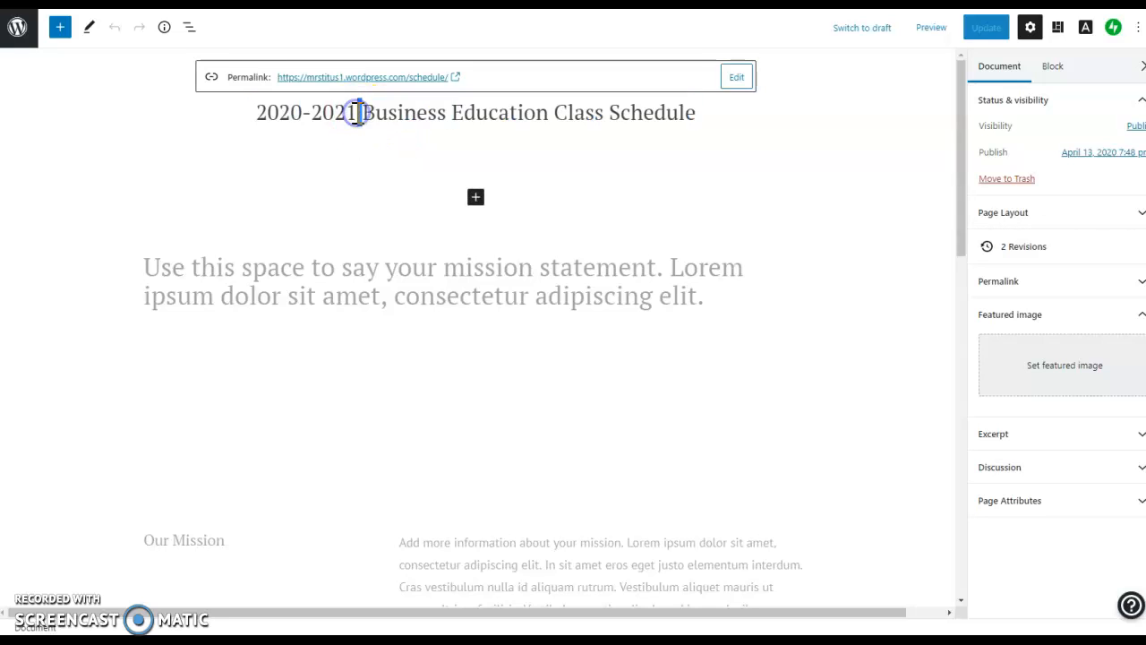
triple_click(357, 112)
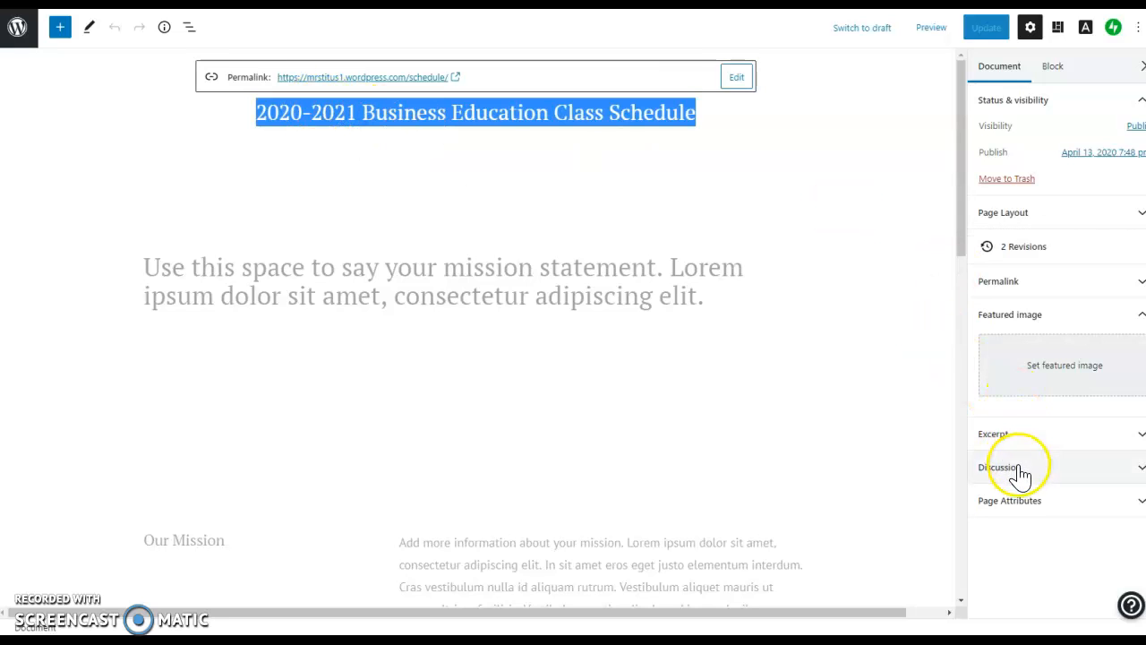
left_click(996, 293)
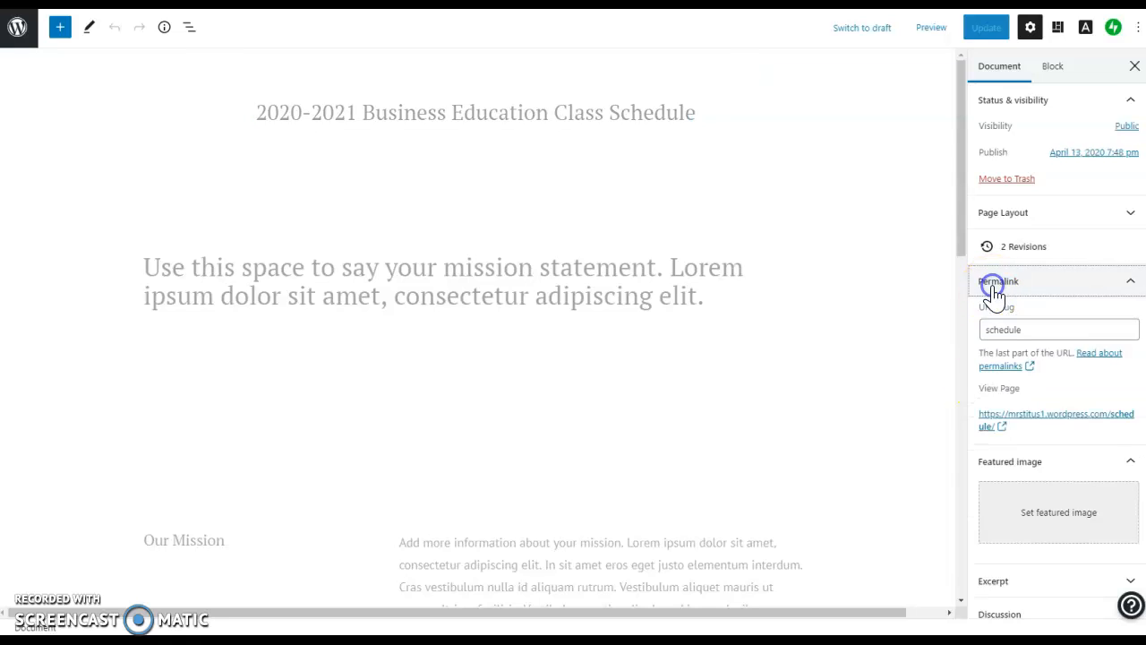
left_click(996, 292)
left_click(1006, 215)
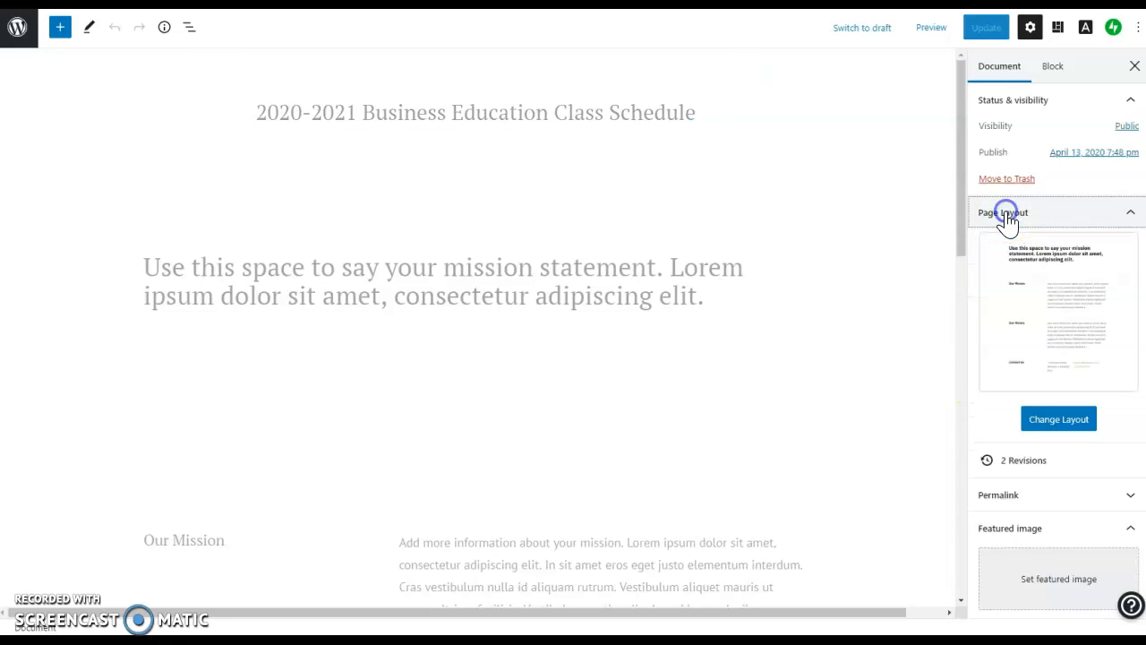
left_click(1006, 213)
left_click(1041, 469)
left_click(1041, 468)
left_click(1029, 434)
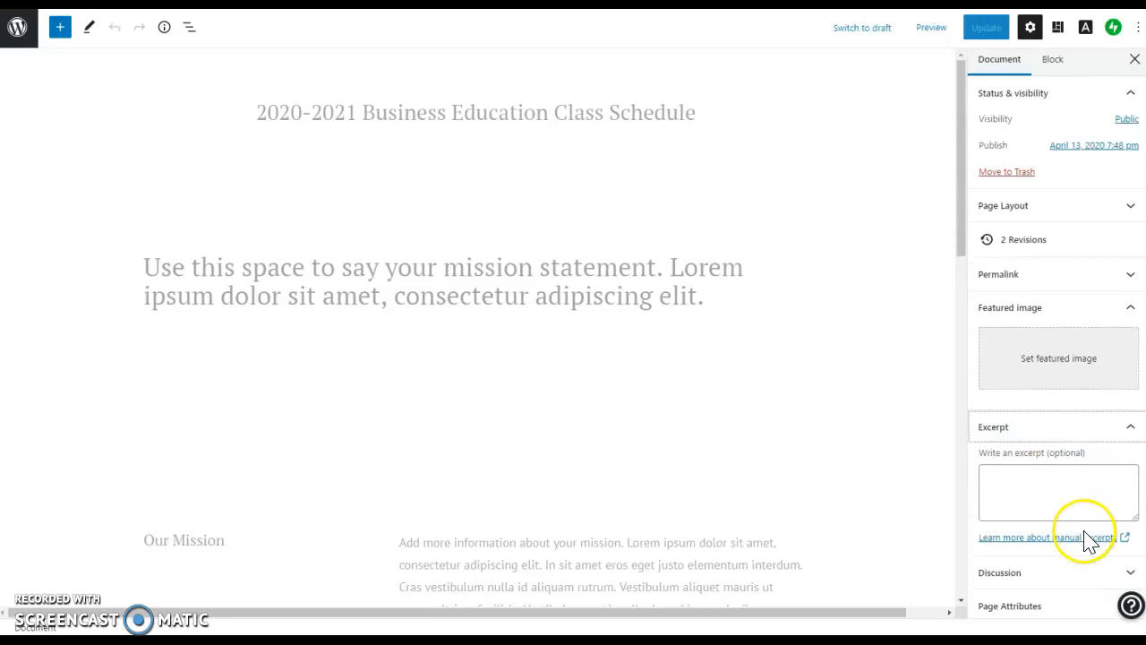
left_click(1045, 436)
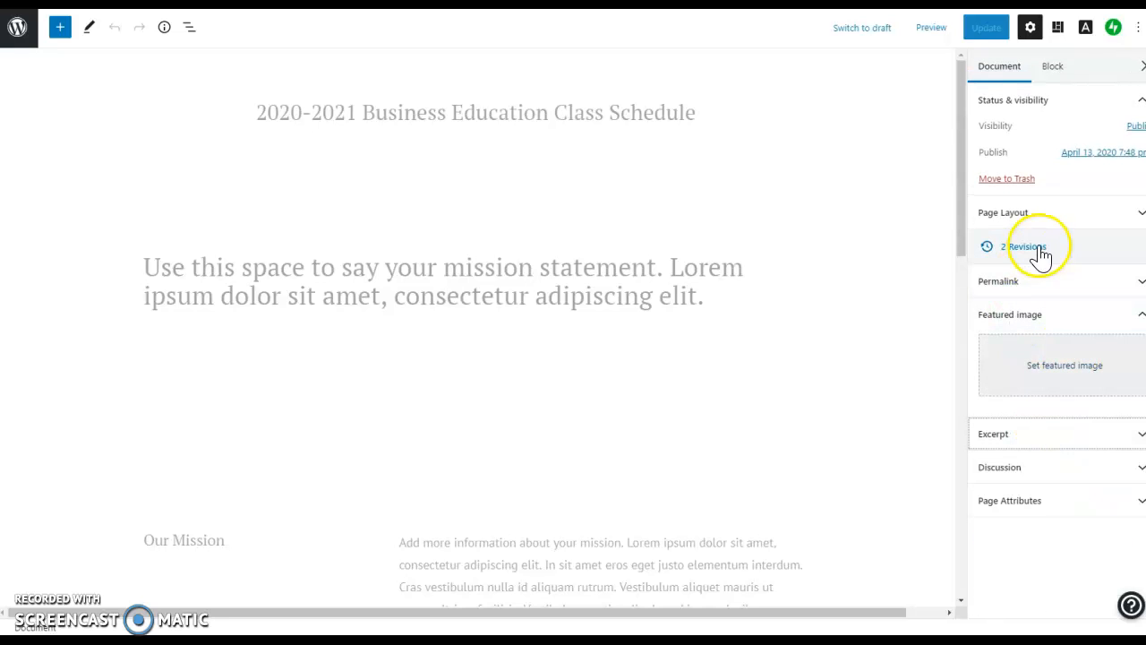
left_click(1059, 70)
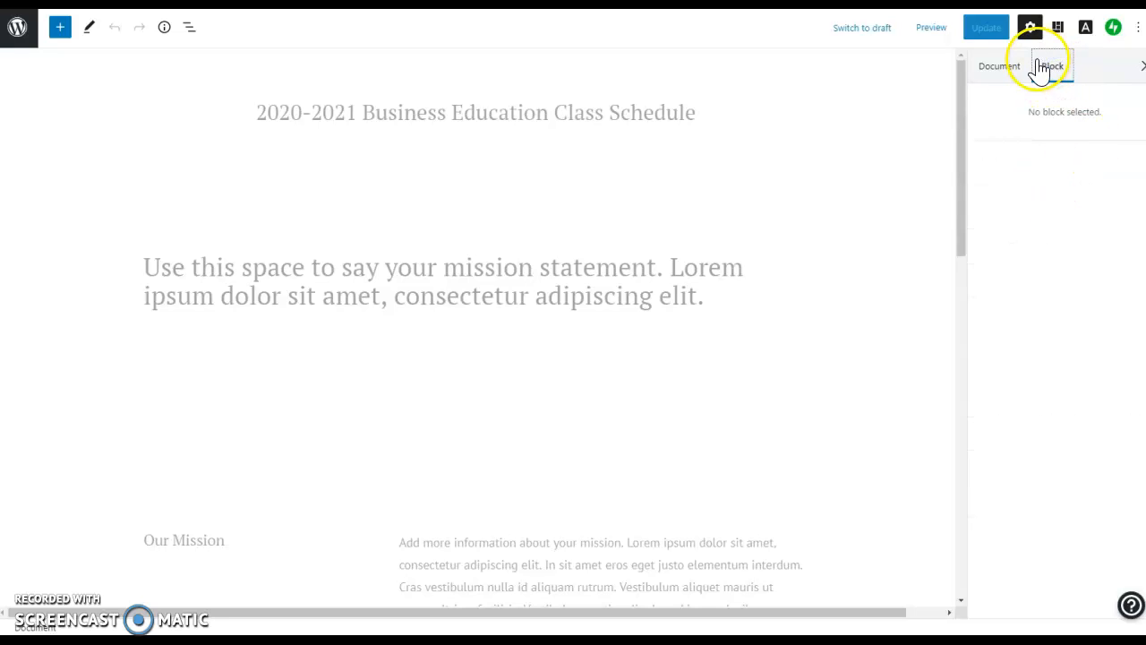
left_click(1001, 67)
left_click(500, 111)
left_click(1053, 79)
left_click(1019, 70)
left_click(623, 115)
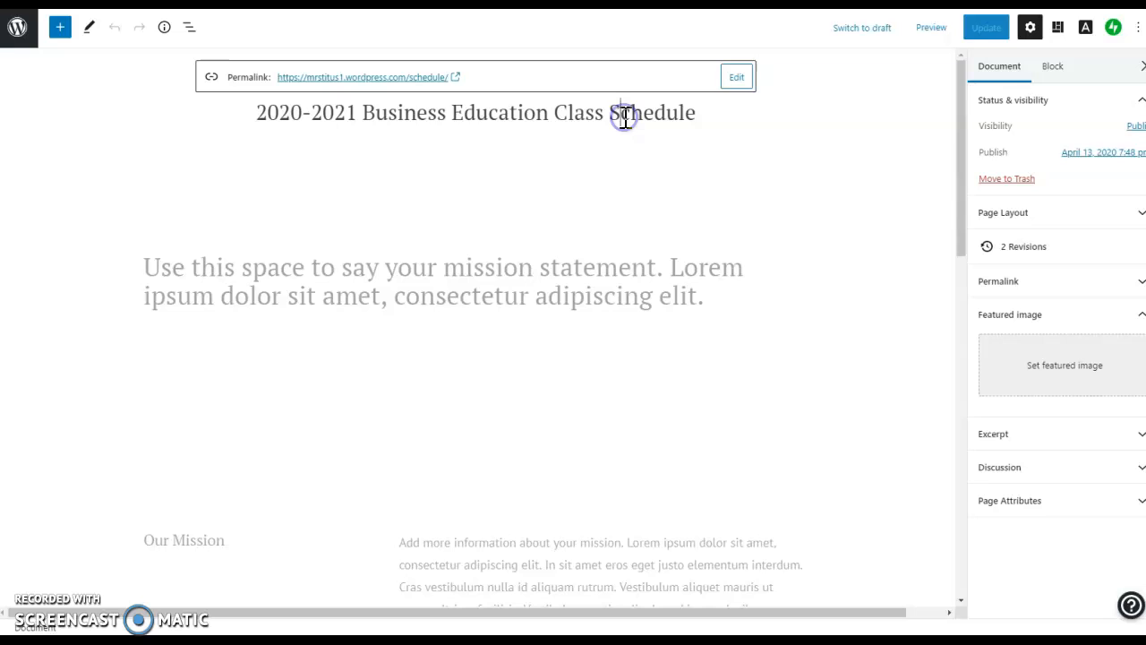
Make the mission statement heading on the Class Schedule page blue.
triple_click(177, 293)
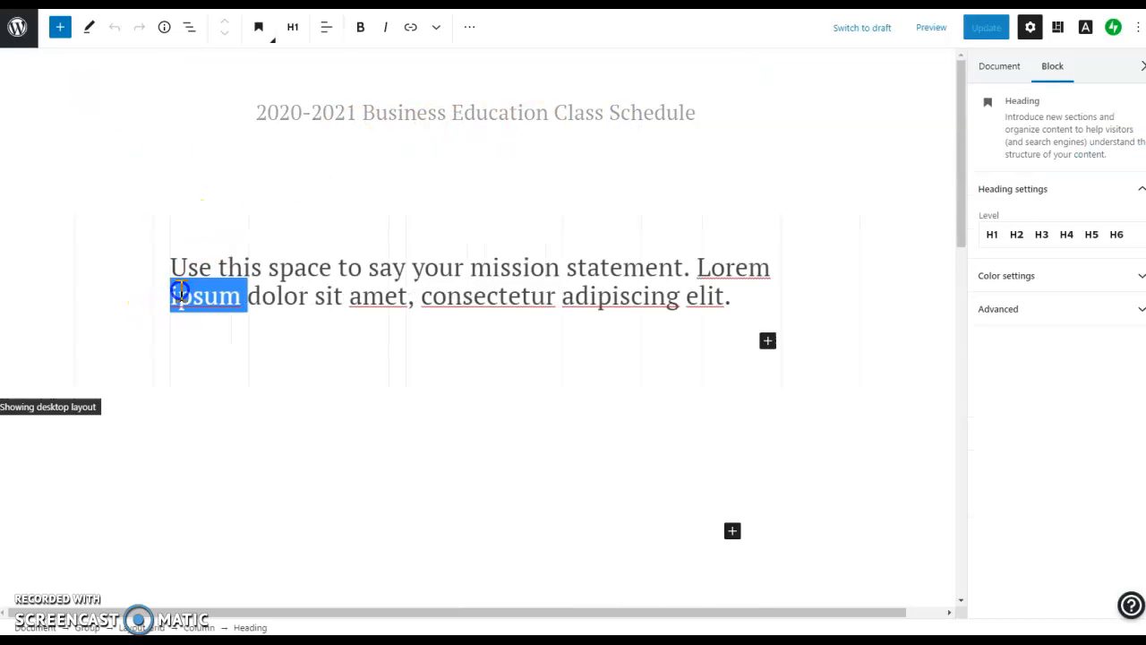
triple_click(354, 286)
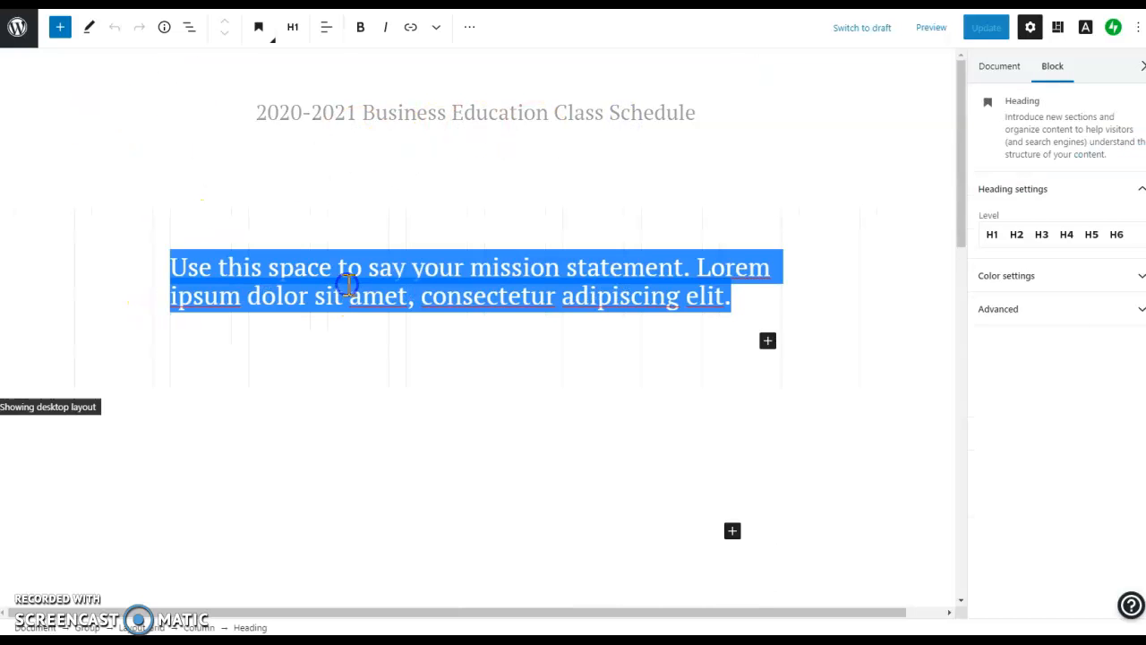
left_click(1072, 277)
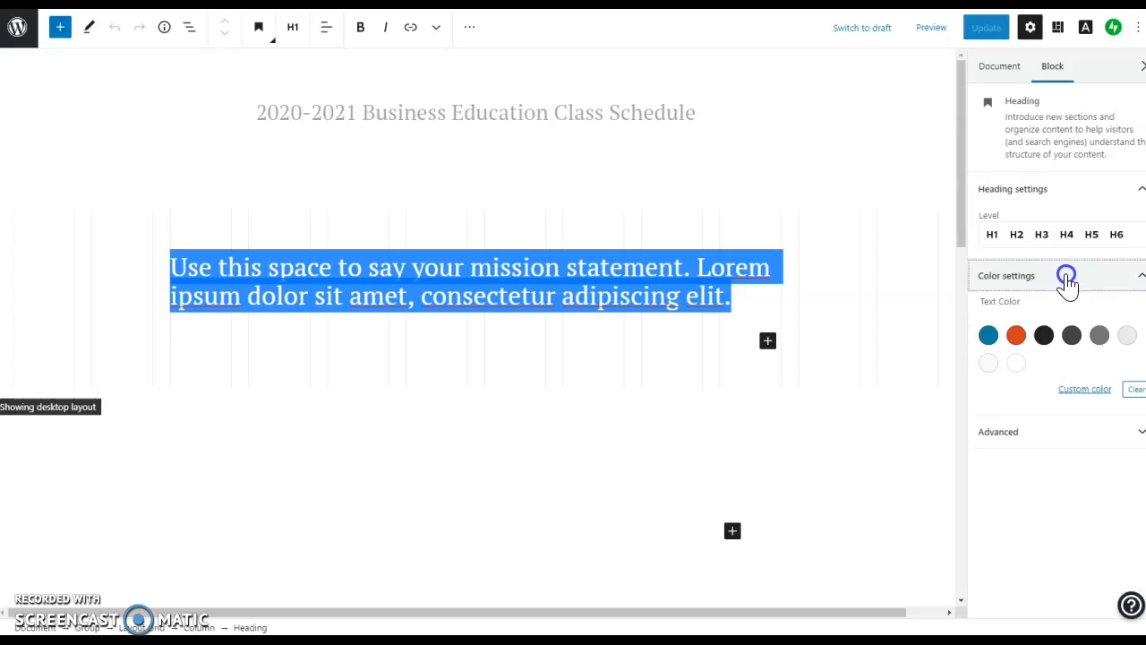
left_click(988, 335)
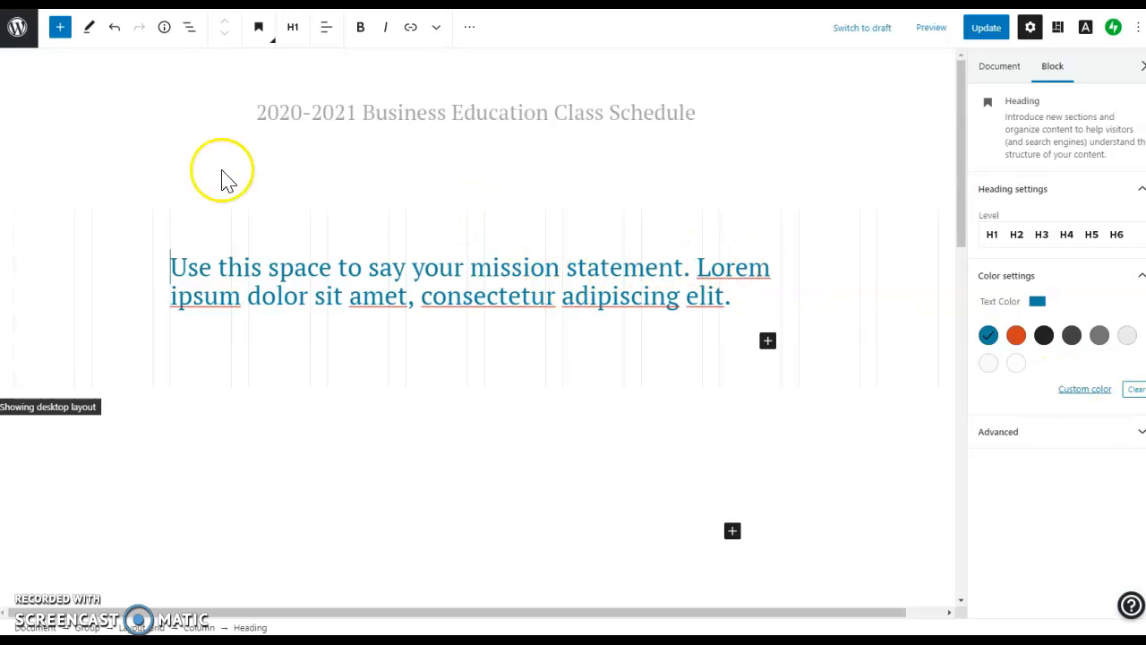
Update the Class Schedule page to save the blue heading, then return to the Pages list.
scroll(468, 433, "down", 3)
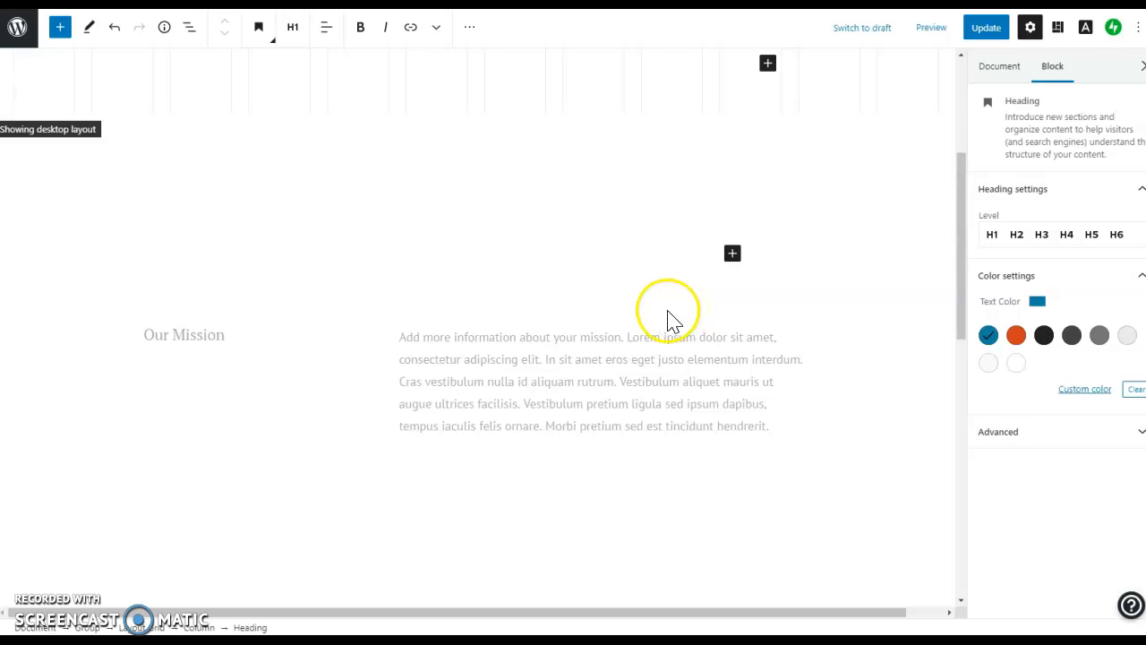
scroll(673, 320, "up", 3)
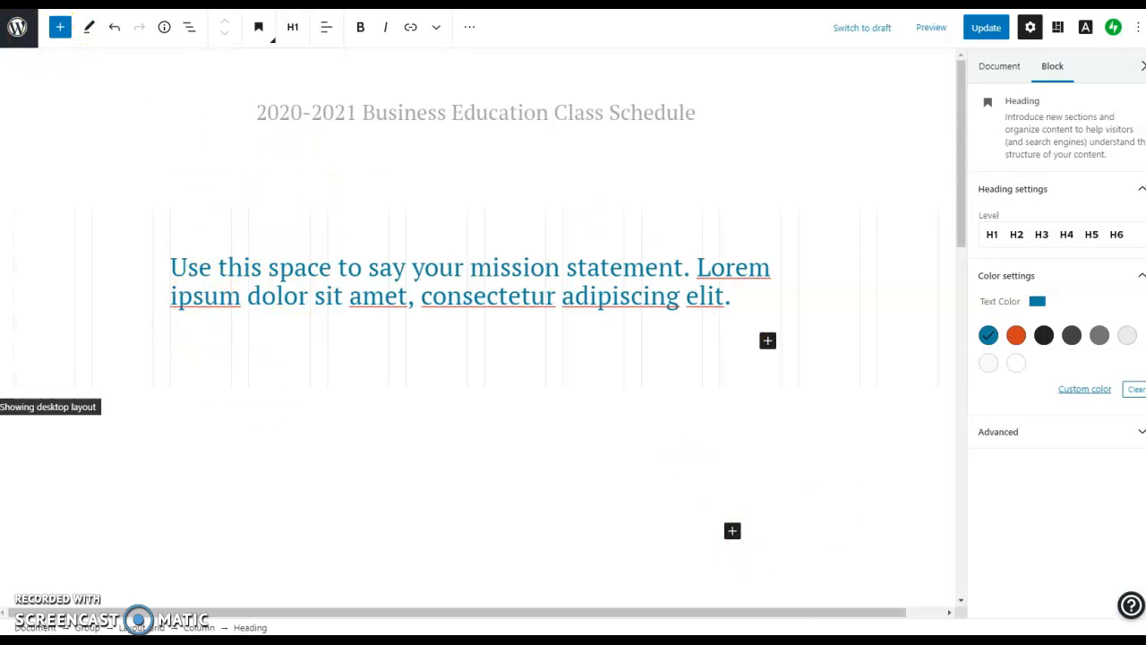
left_click(984, 28)
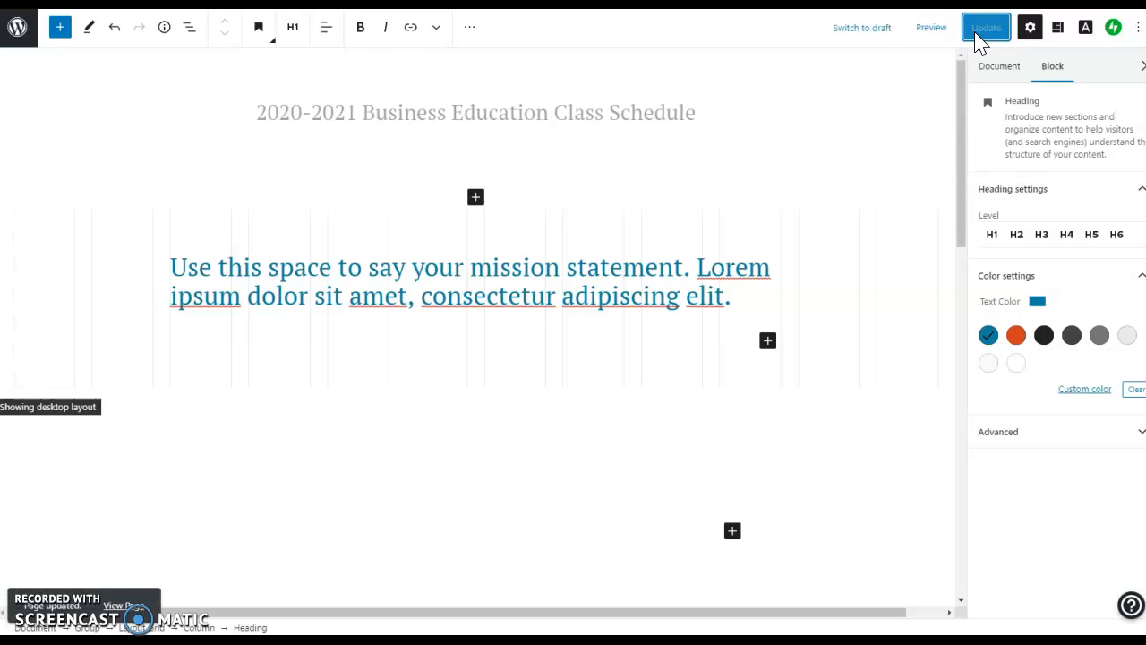
left_click(17, 36)
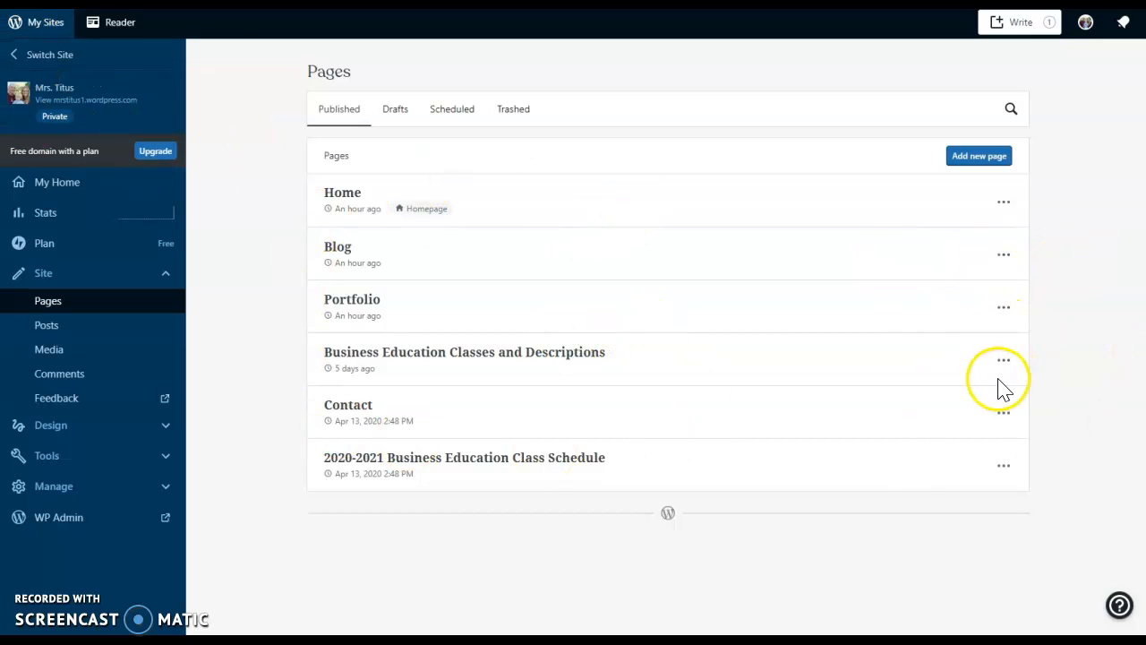
Open the Blog page's actions menu in the Pages list, then dismiss it.
left_click(1001, 257)
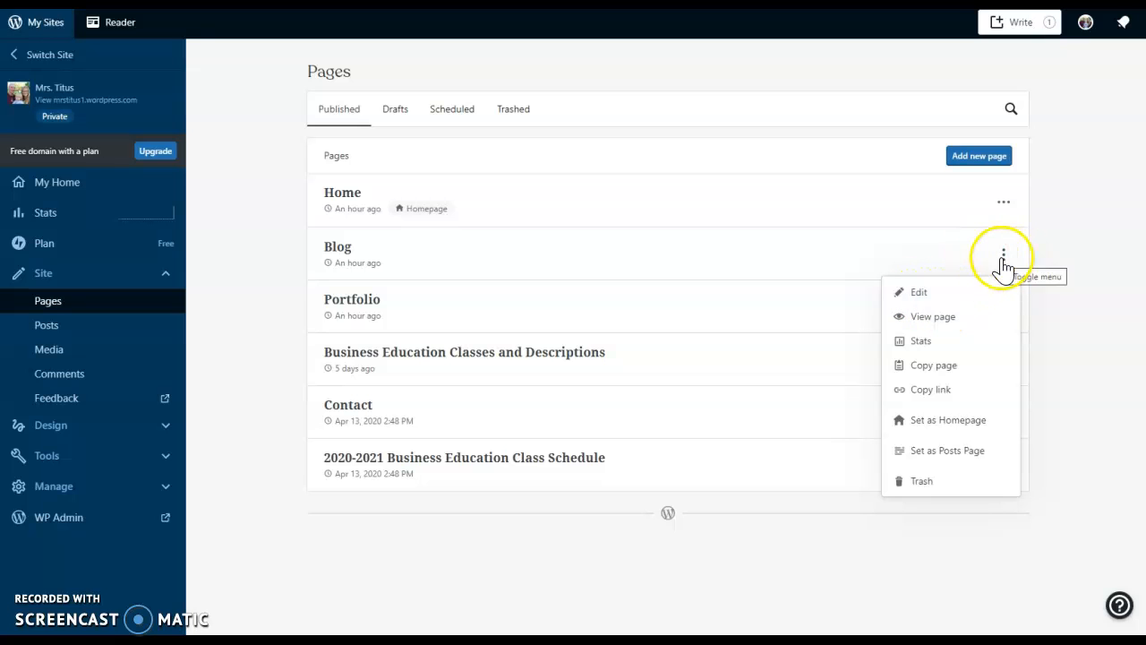
left_click(1057, 272)
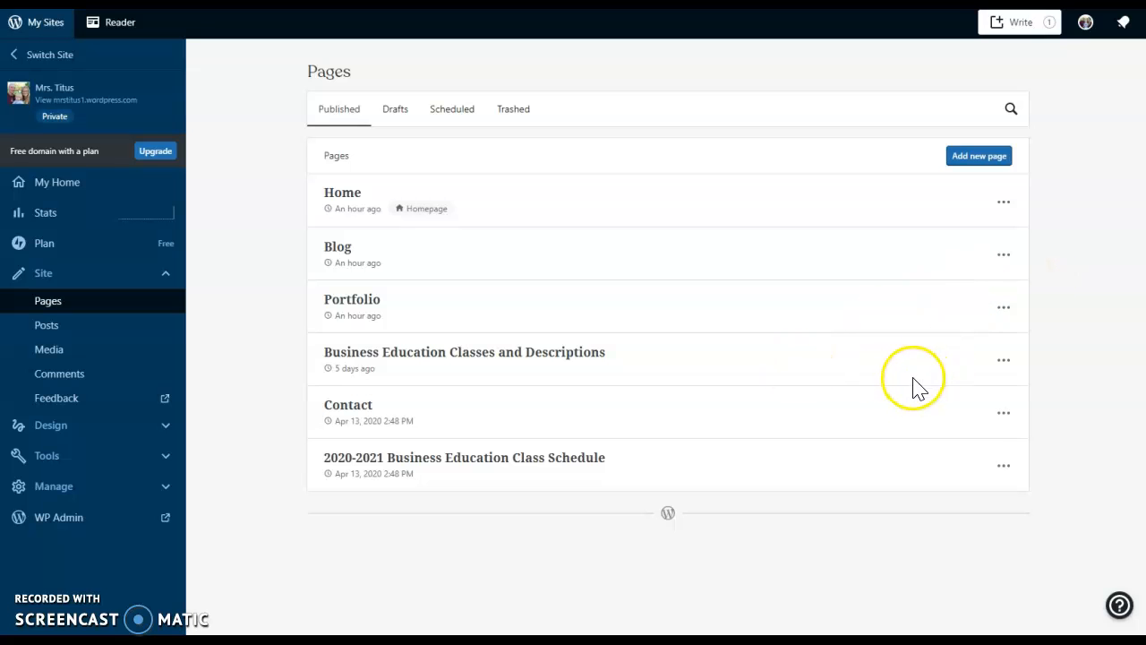